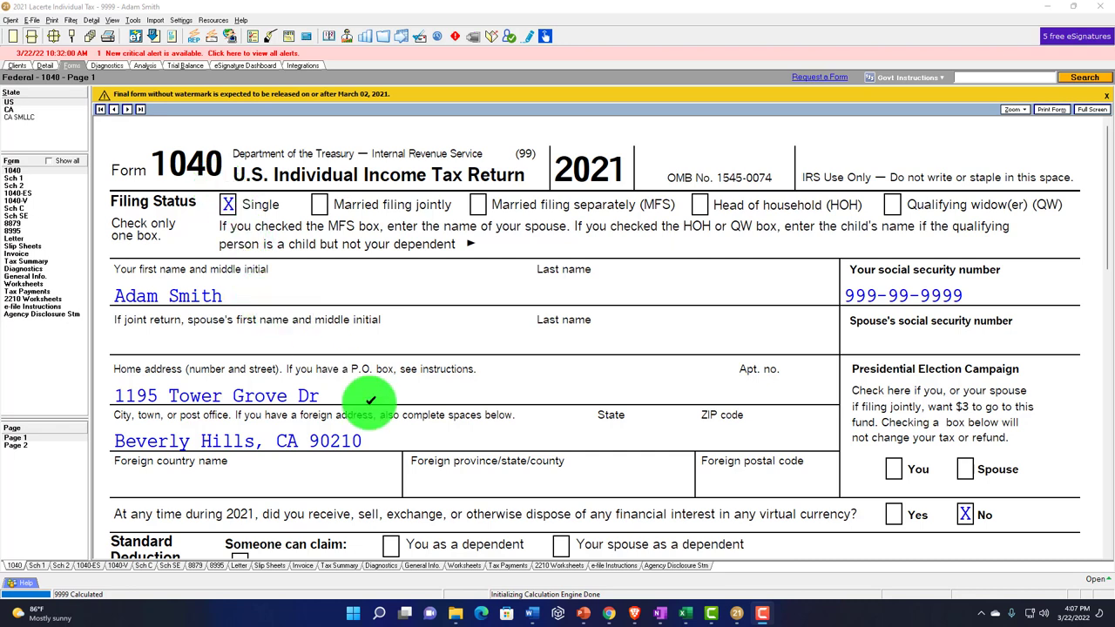
Review the income lines on Form 1040 page 1 and the restaurant's income, expenses and net profit on Schedule C.
{"action": "scroll", "coordinate": [388, 437], "scroll_direction": "down", "scroll_amount": 3}
{"action": "scroll", "coordinate": [393, 440], "scroll_direction": "down", "scroll_amount": 5}
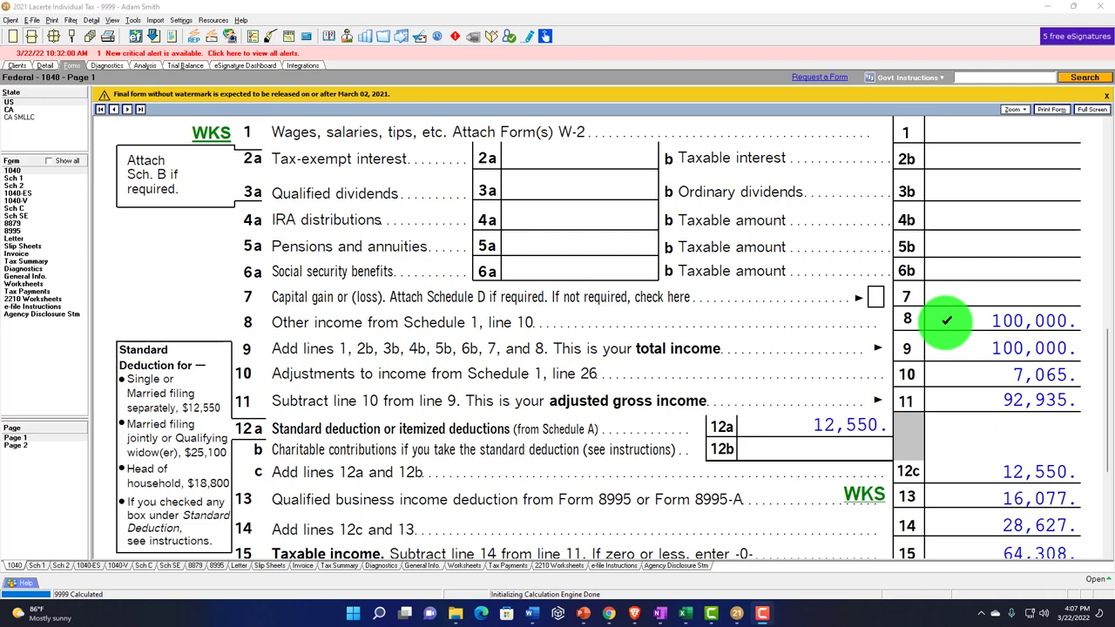
{"action": "left_click", "coordinate": [26, 209]}
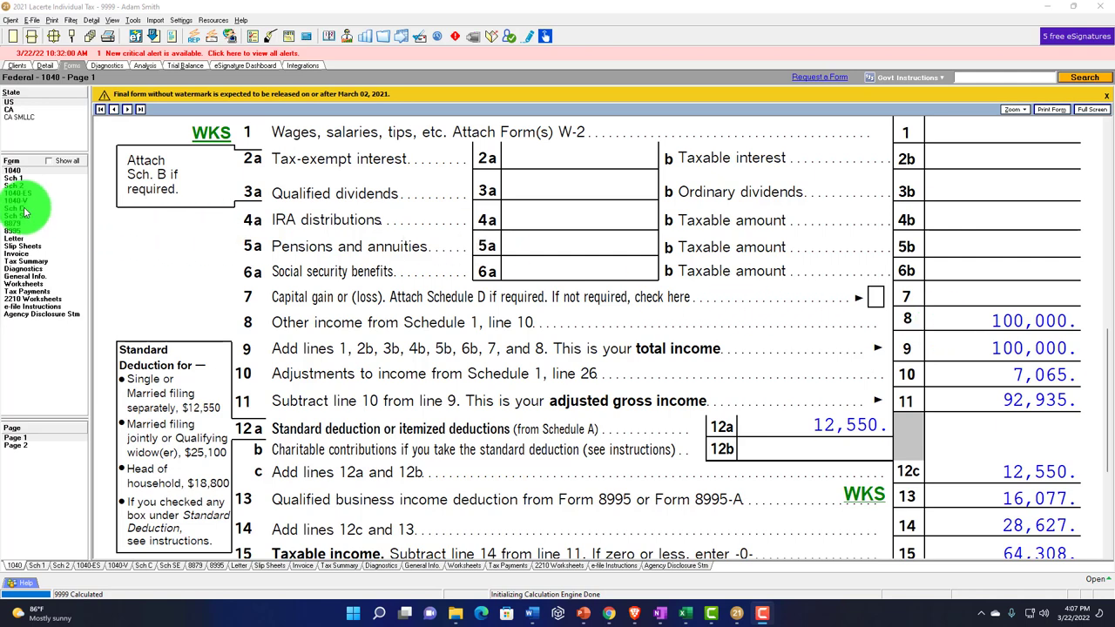
{"action": "scroll", "coordinate": [448, 256], "scroll_direction": "up", "scroll_amount": 8}
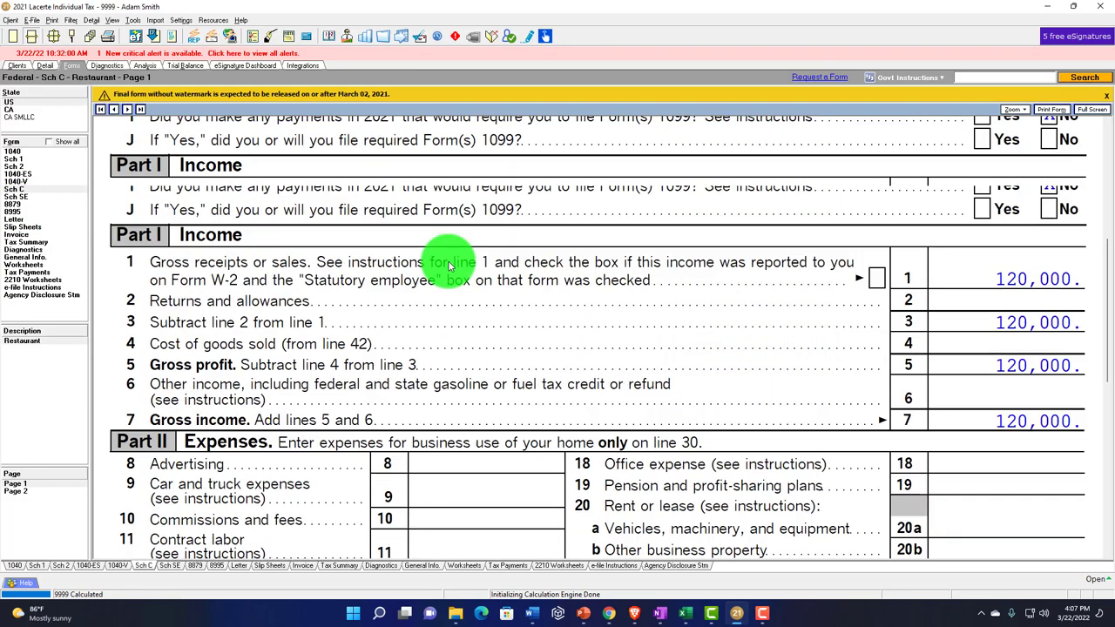
{"action": "scroll", "coordinate": [448, 261], "scroll_direction": "up", "scroll_amount": 2}
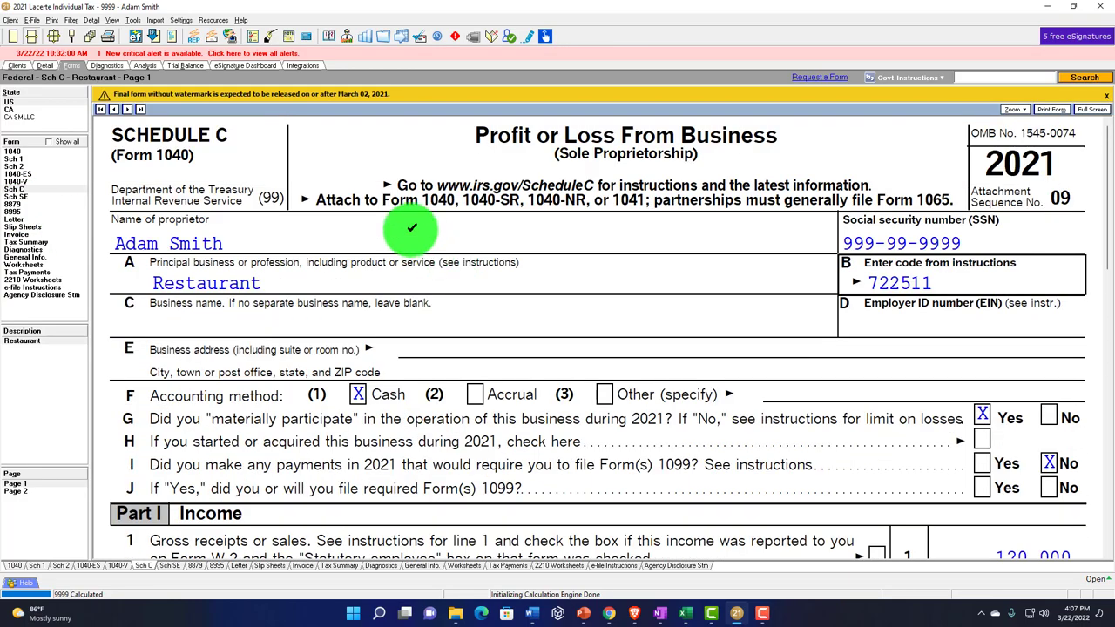
{"action": "scroll", "coordinate": [414, 235], "scroll_direction": "down", "scroll_amount": 10}
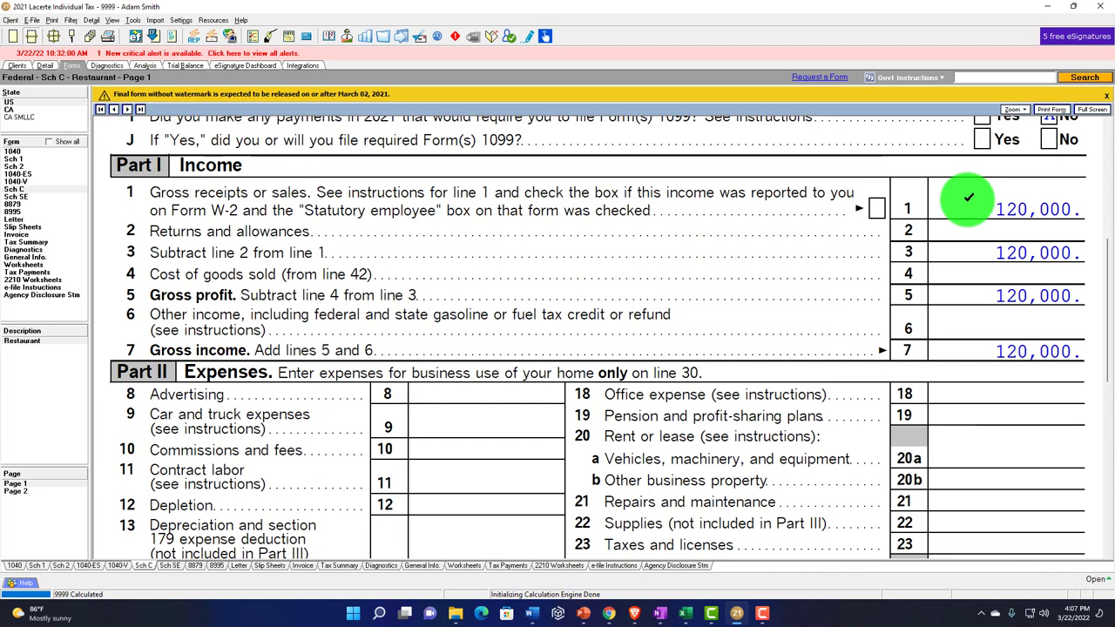
{"action": "scroll", "coordinate": [969, 198], "scroll_direction": "down", "scroll_amount": 8}
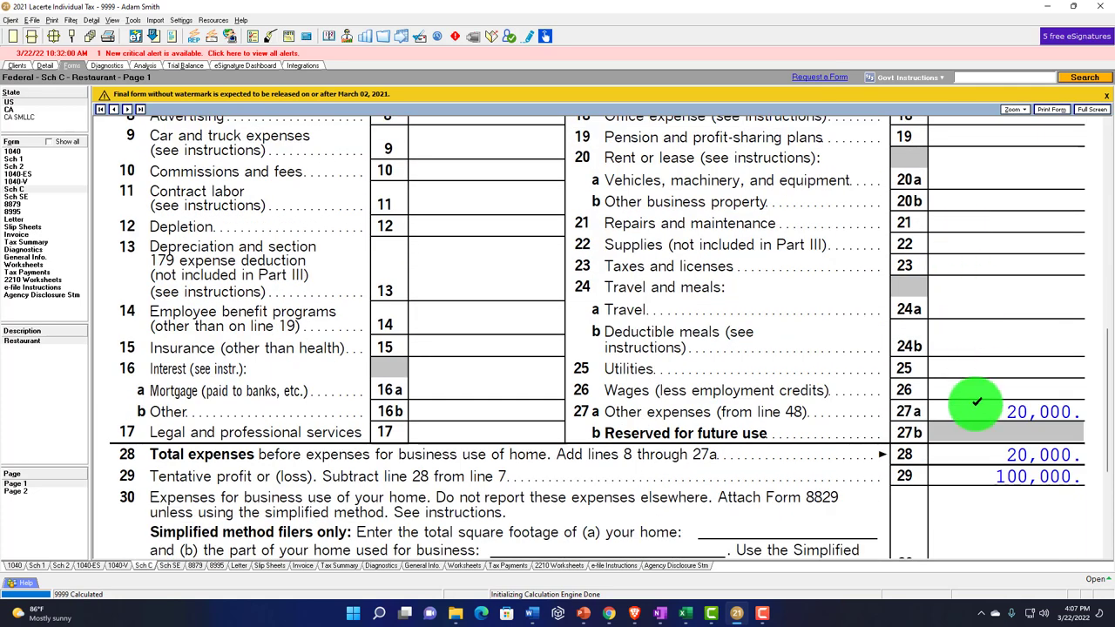
{"action": "scroll", "coordinate": [977, 401], "scroll_direction": "down", "scroll_amount": 4}
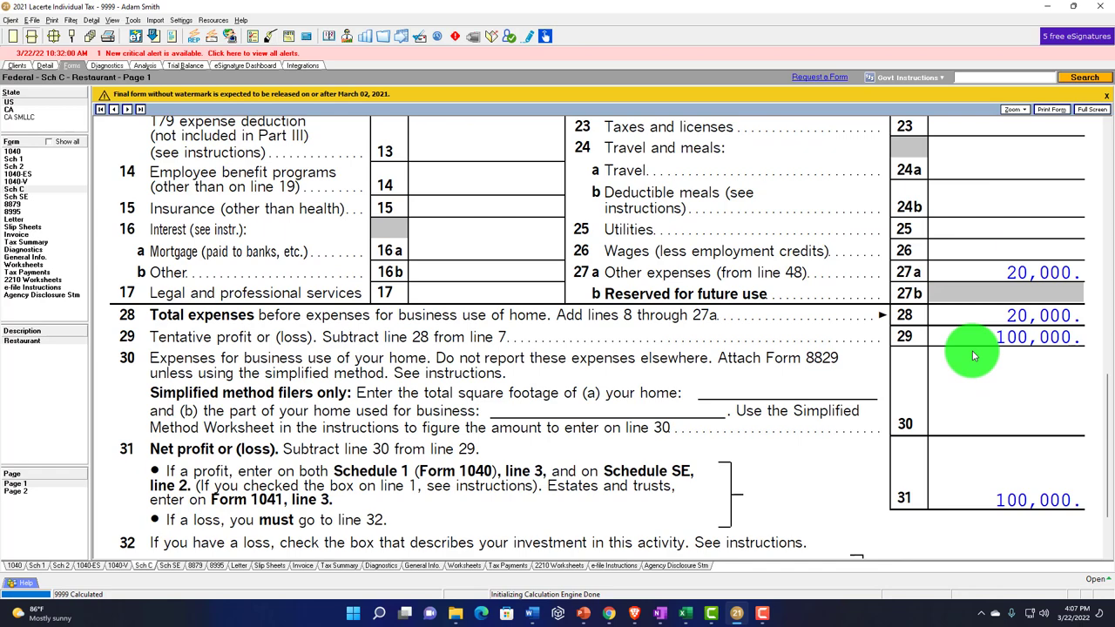
Trace the business income through Schedule 1 line 3 and tick line 8 on Form 1040 as checked.
{"action": "left_click", "coordinate": [33, 162]}
{"action": "scroll", "coordinate": [443, 316], "scroll_direction": "up", "scroll_amount": 15}
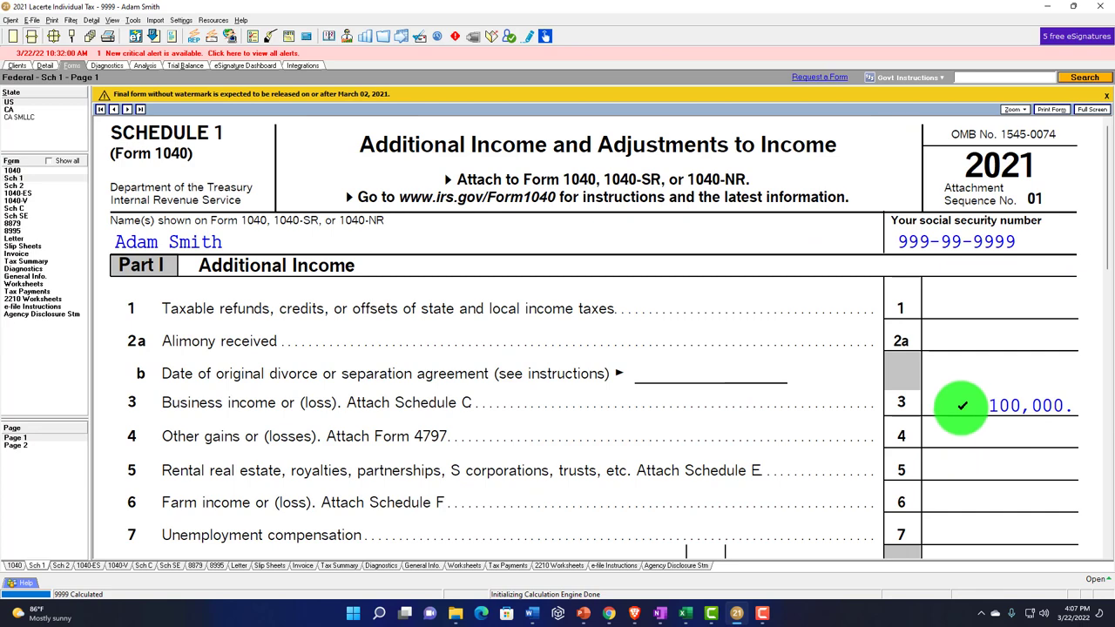
{"action": "left_click", "coordinate": [19, 172]}
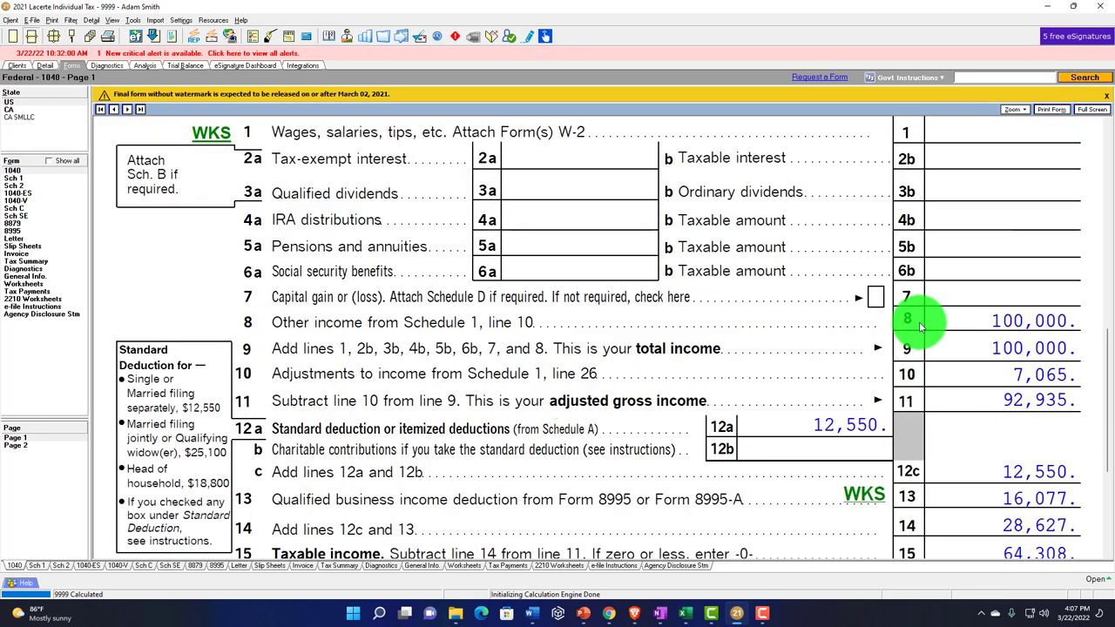
{"action": "left_click", "coordinate": [938, 314]}
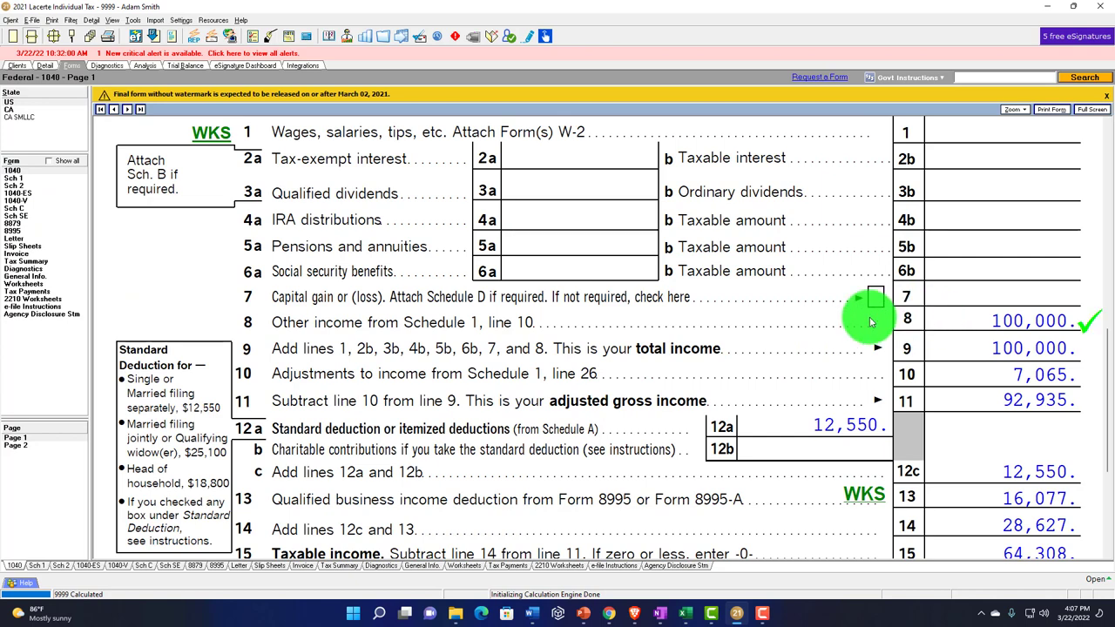
Trace the self-employment tax from Schedule SE line 12 to the other taxes on line 23 of Form 1040 page 2.
{"action": "left_click", "coordinate": [19, 216]}
{"action": "scroll", "coordinate": [742, 381], "scroll_direction": "up", "scroll_amount": 5}
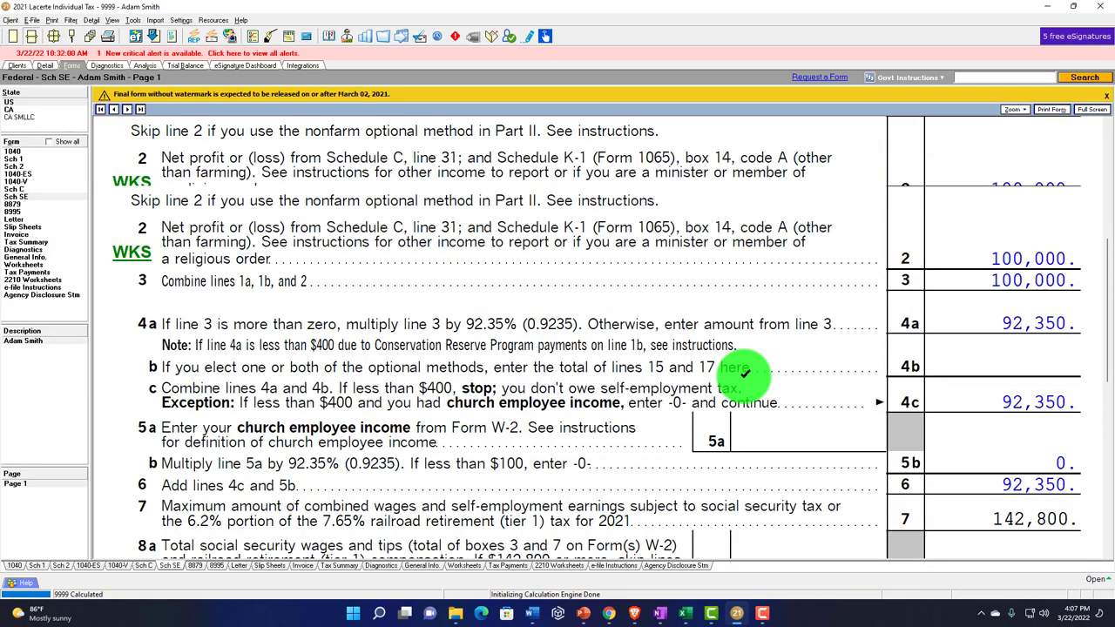
{"action": "scroll", "coordinate": [781, 359], "scroll_direction": "down", "scroll_amount": 4}
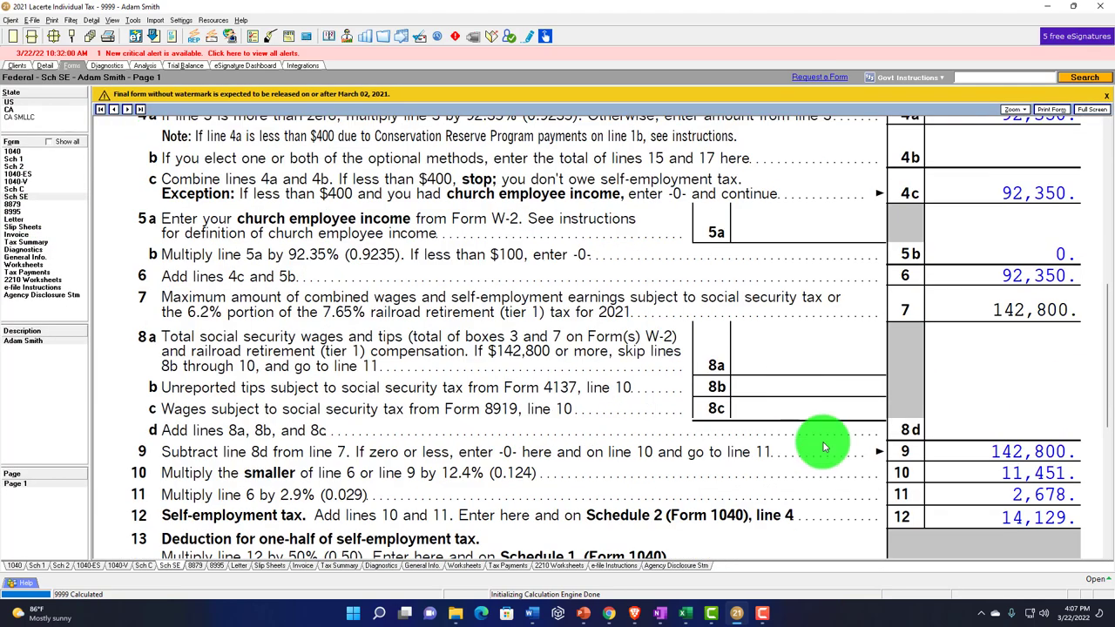
{"action": "scroll", "coordinate": [828, 448], "scroll_direction": "down", "scroll_amount": 1}
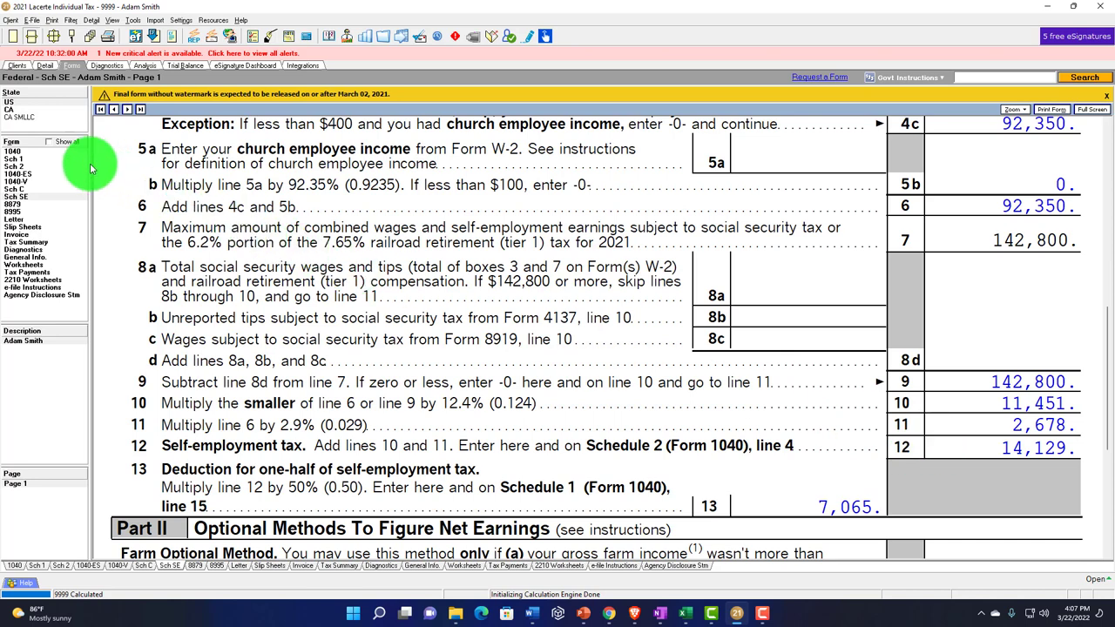
{"action": "left_click", "coordinate": [13, 151]}
{"action": "left_click", "coordinate": [30, 446]}
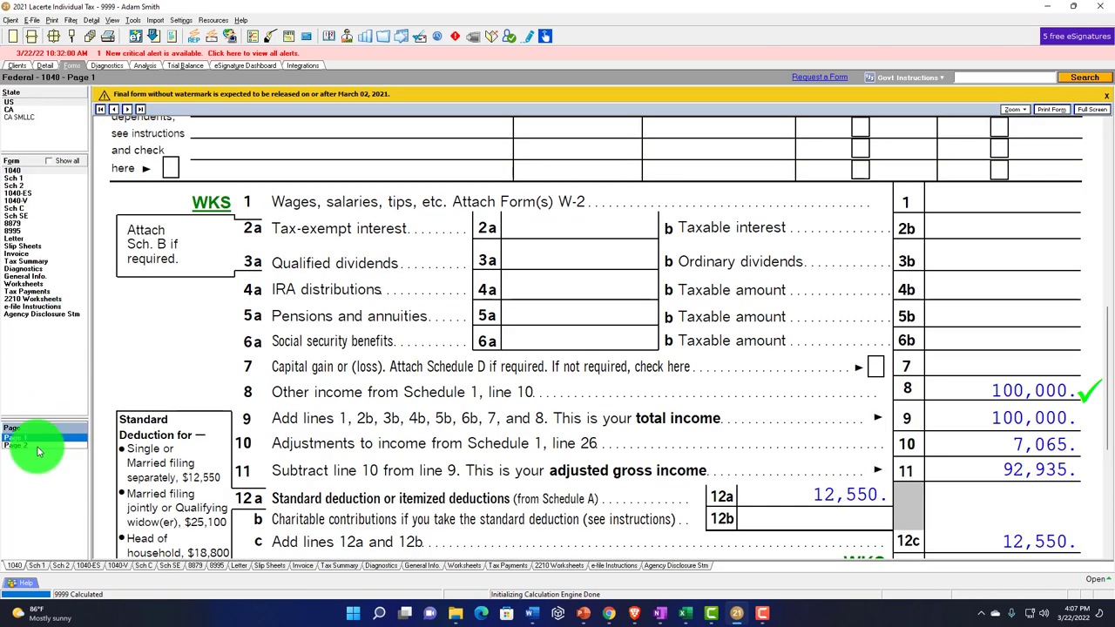
{"action": "scroll", "coordinate": [568, 375], "scroll_direction": "up", "scroll_amount": 5}
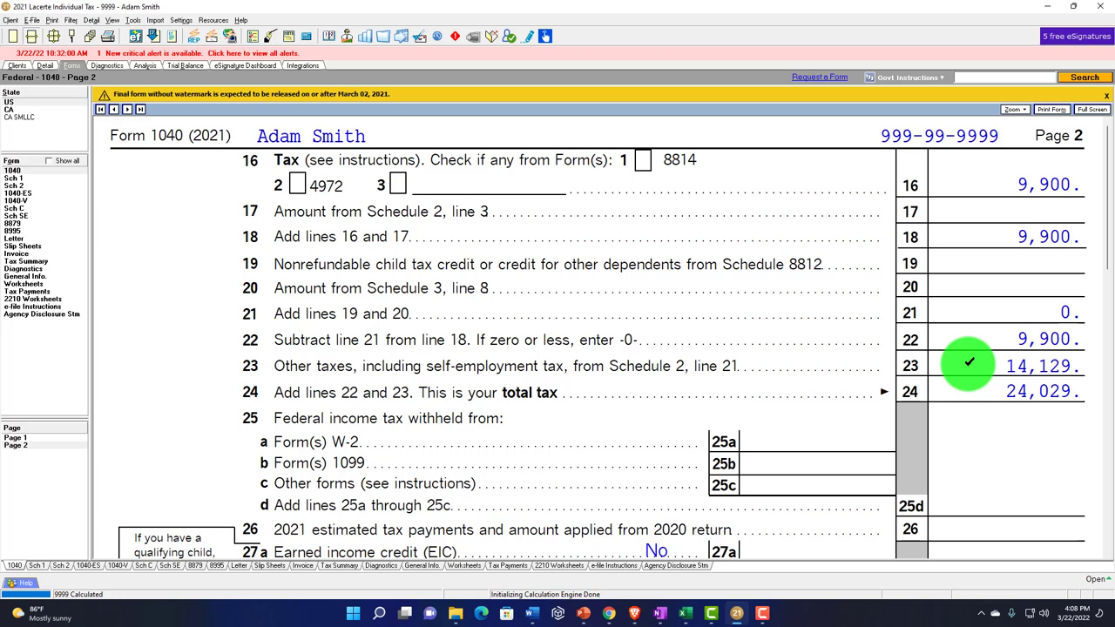
Trace the one-half self-employment tax deduction from Schedule SE through Schedule 1 line 15 and tick line 10 on Form 1040 as checked.
{"action": "left_click", "coordinate": [23, 215]}
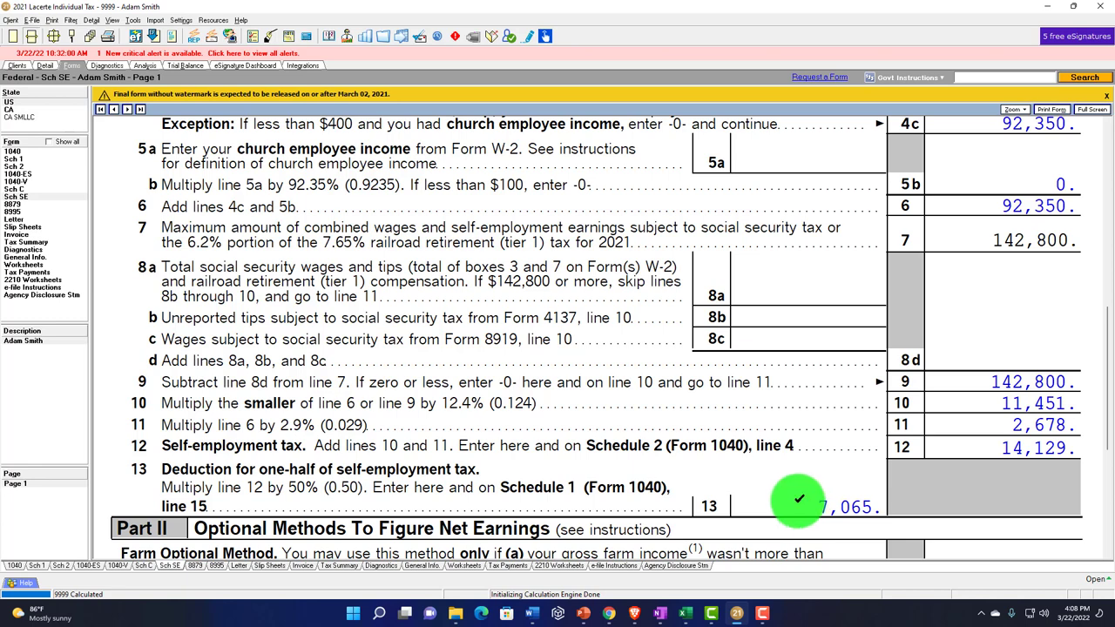
{"action": "left_click", "coordinate": [19, 161]}
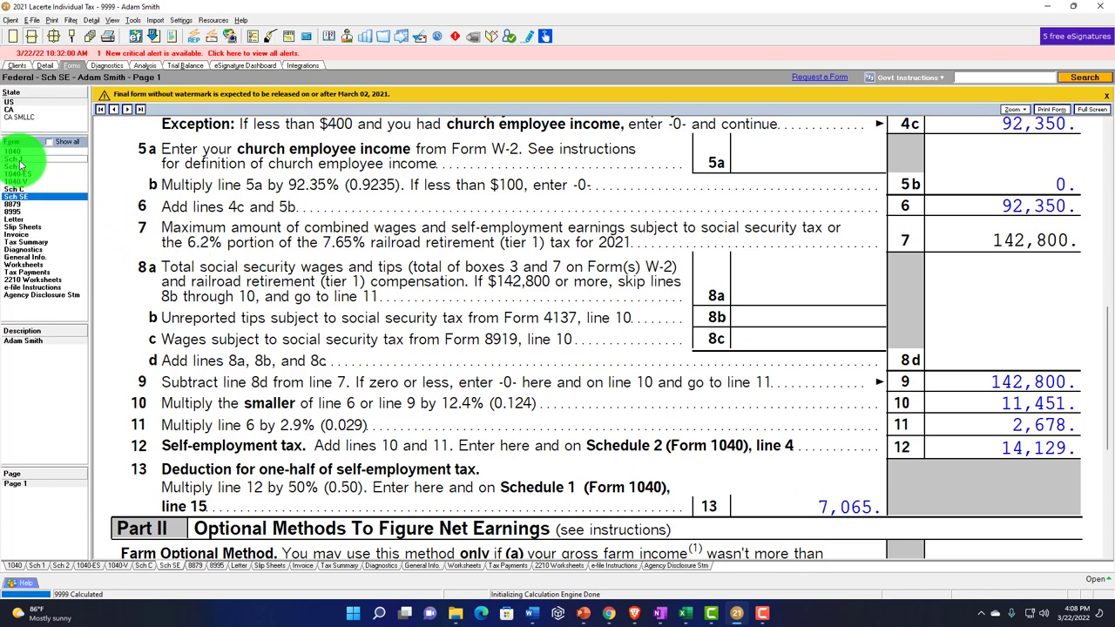
{"action": "scroll", "coordinate": [375, 373], "scroll_direction": "up", "scroll_amount": 5}
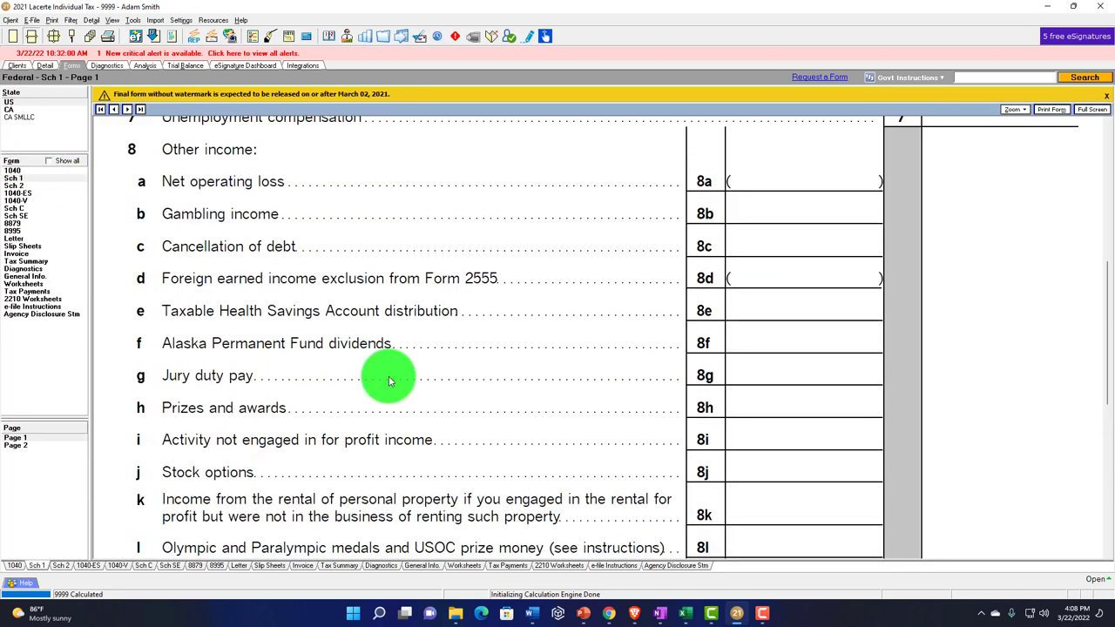
{"action": "left_click", "coordinate": [29, 448]}
{"action": "scroll", "coordinate": [304, 355], "scroll_direction": "up", "scroll_amount": 10}
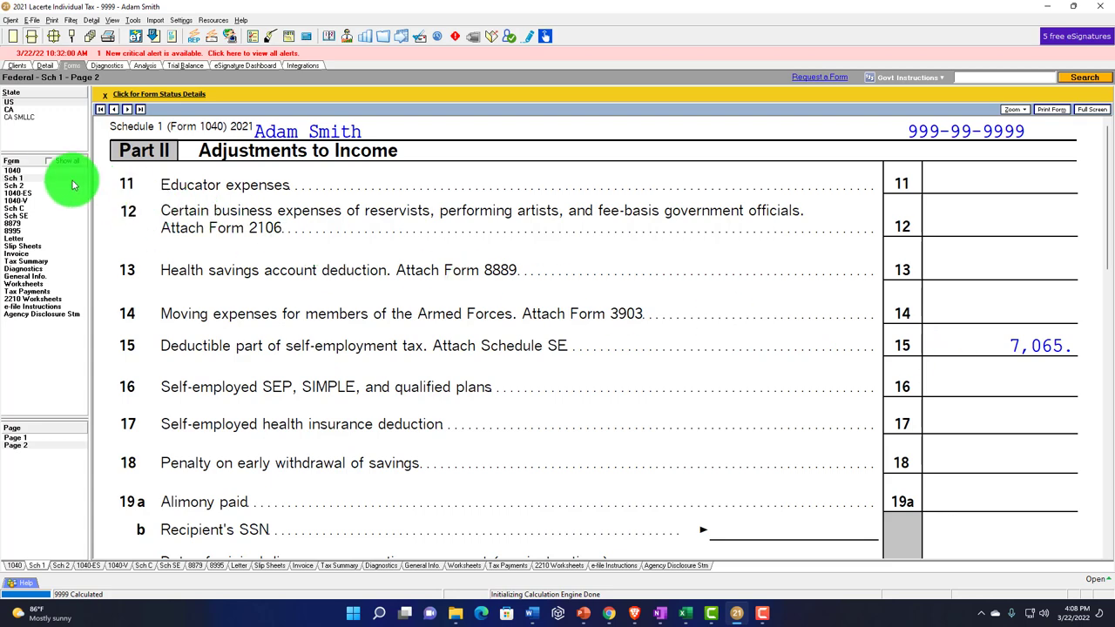
{"action": "left_click", "coordinate": [44, 170]}
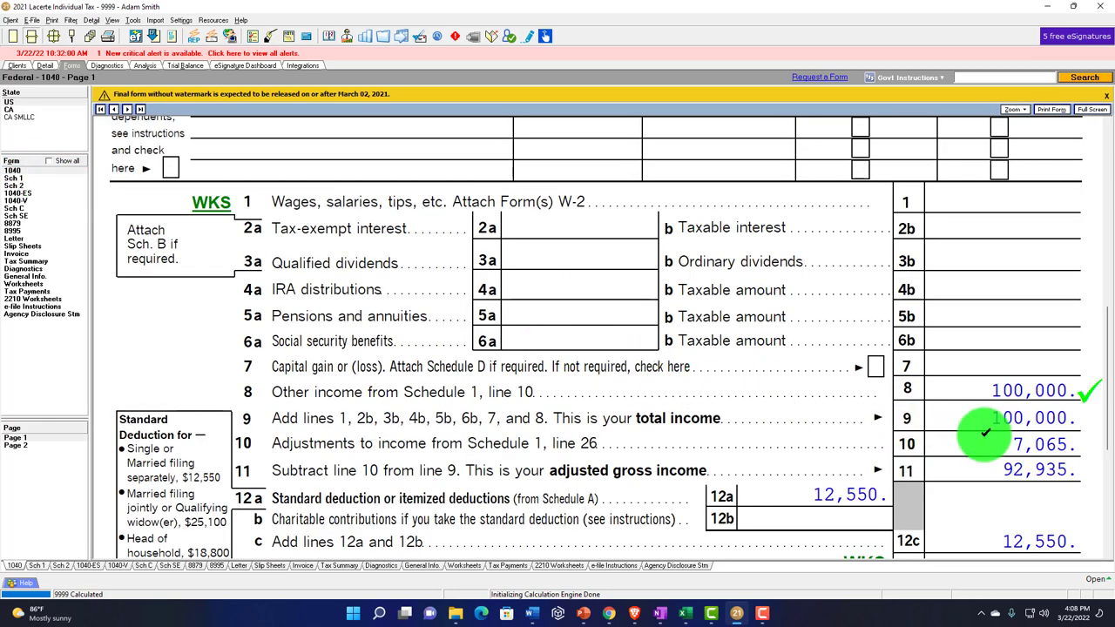
{"action": "scroll", "coordinate": [994, 437], "scroll_direction": "down", "scroll_amount": 2}
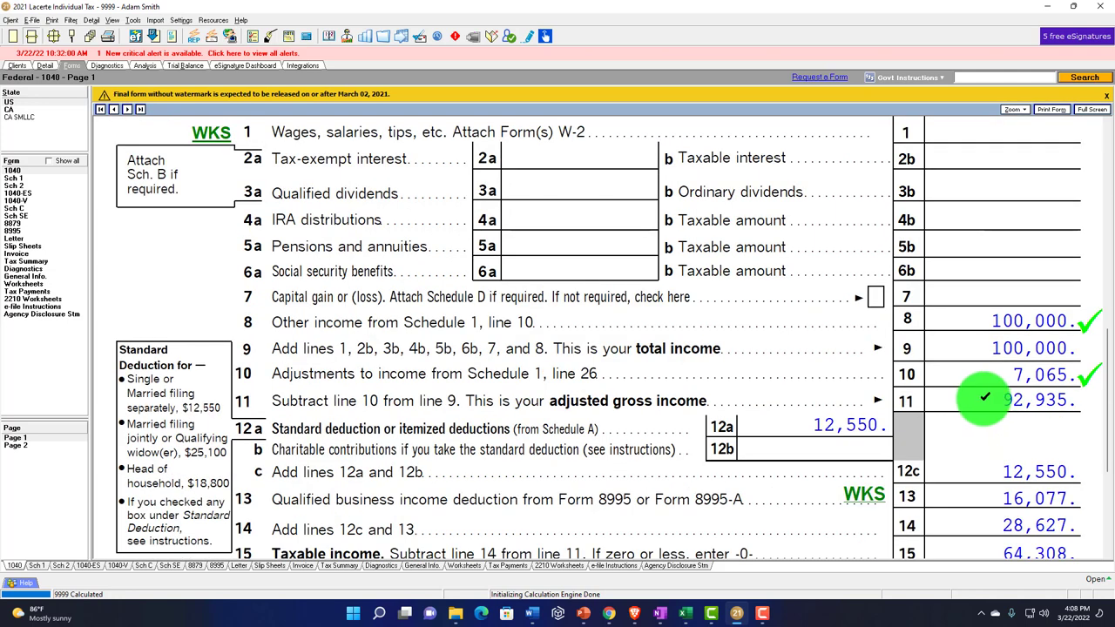
{"action": "scroll", "coordinate": [985, 397], "scroll_direction": "down", "scroll_amount": 2}
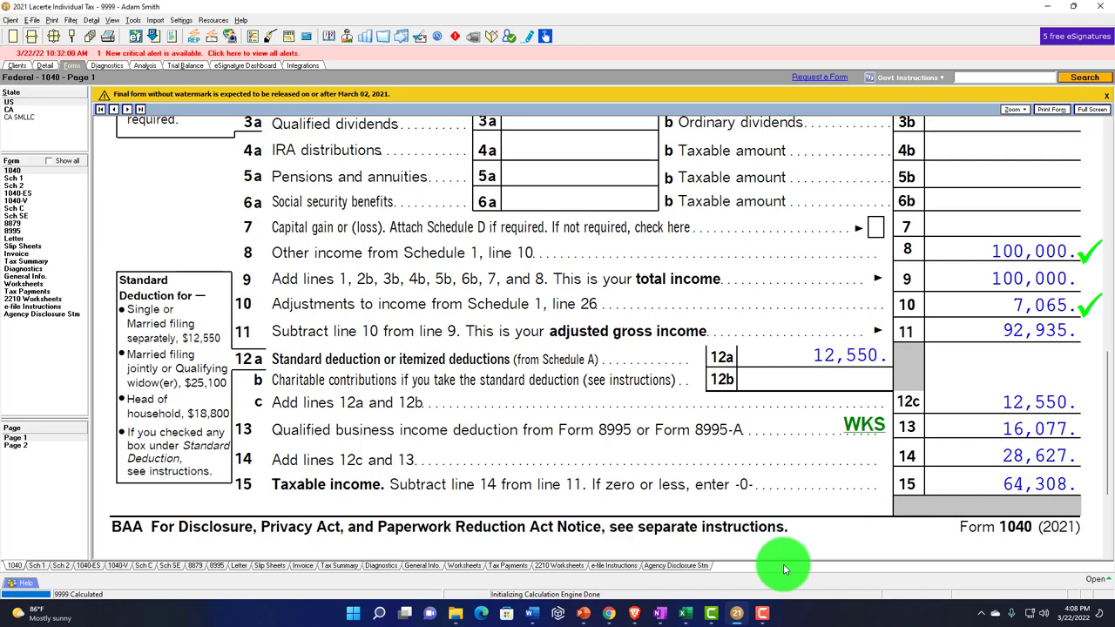
Switch to the Tax Formula Worksheet 2021 workbook in Excel and compare its Income cell with the net income on the Sch. C sheet.
{"action": "left_click", "coordinate": [686, 613]}
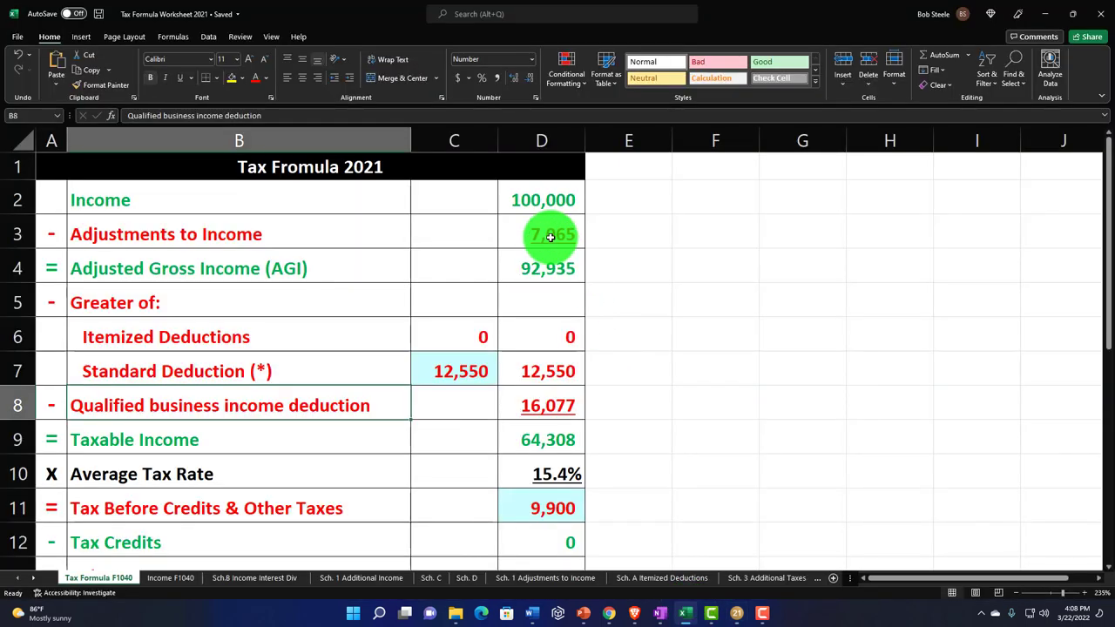
{"action": "left_click", "coordinate": [536, 203]}
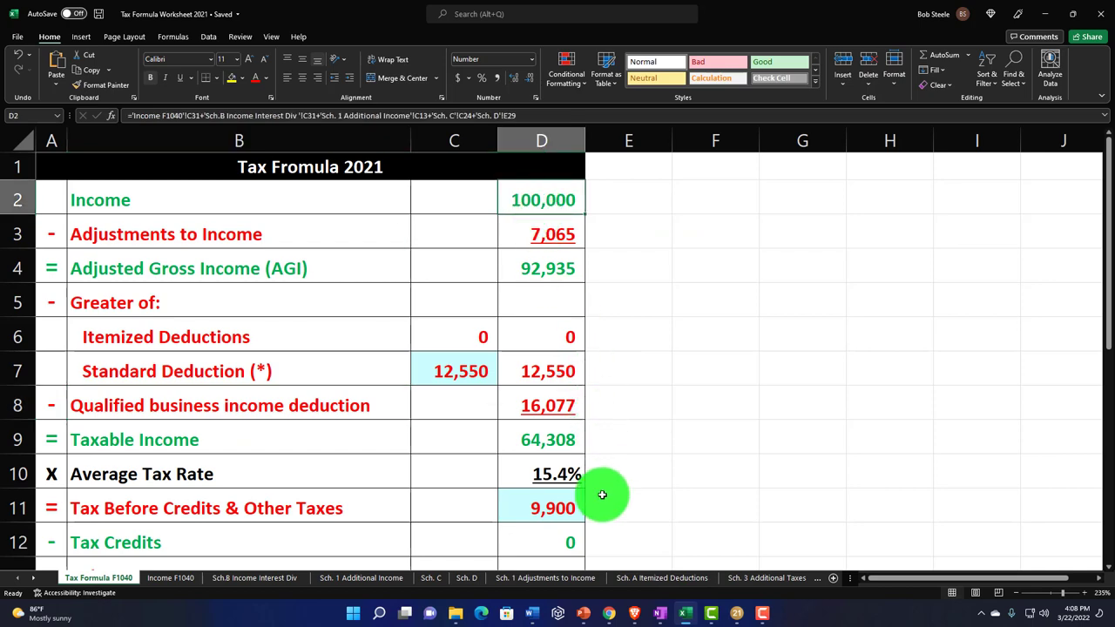
{"action": "left_click", "coordinate": [435, 577]}
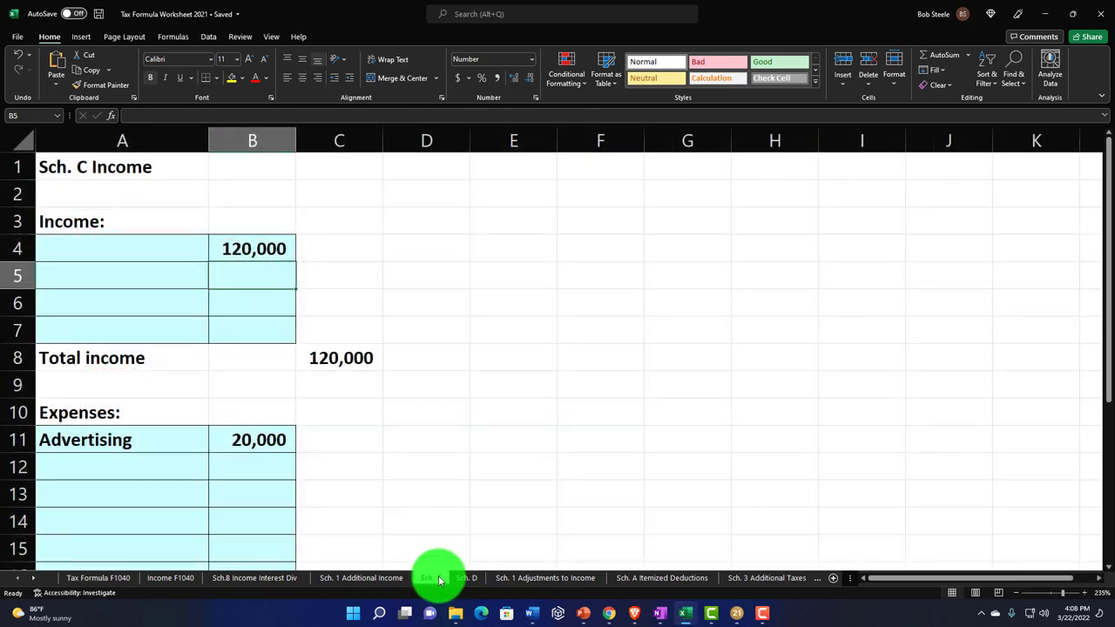
{"action": "scroll", "coordinate": [342, 469], "scroll_direction": "down", "scroll_amount": 4}
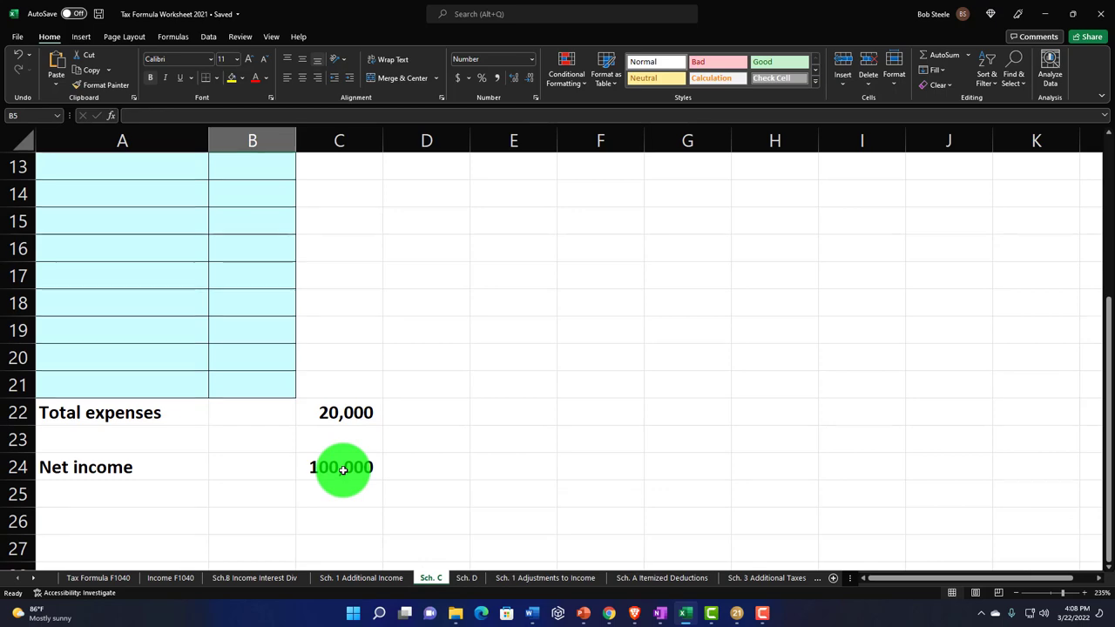
{"action": "scroll", "coordinate": [342, 468], "scroll_direction": "up", "scroll_amount": 4}
Trace Other Taxes on the Tax Formula F1040 sheet to the total self employment tax on the Sch. 3 Additional Taxes sheet.
{"action": "left_click", "coordinate": [119, 577]}
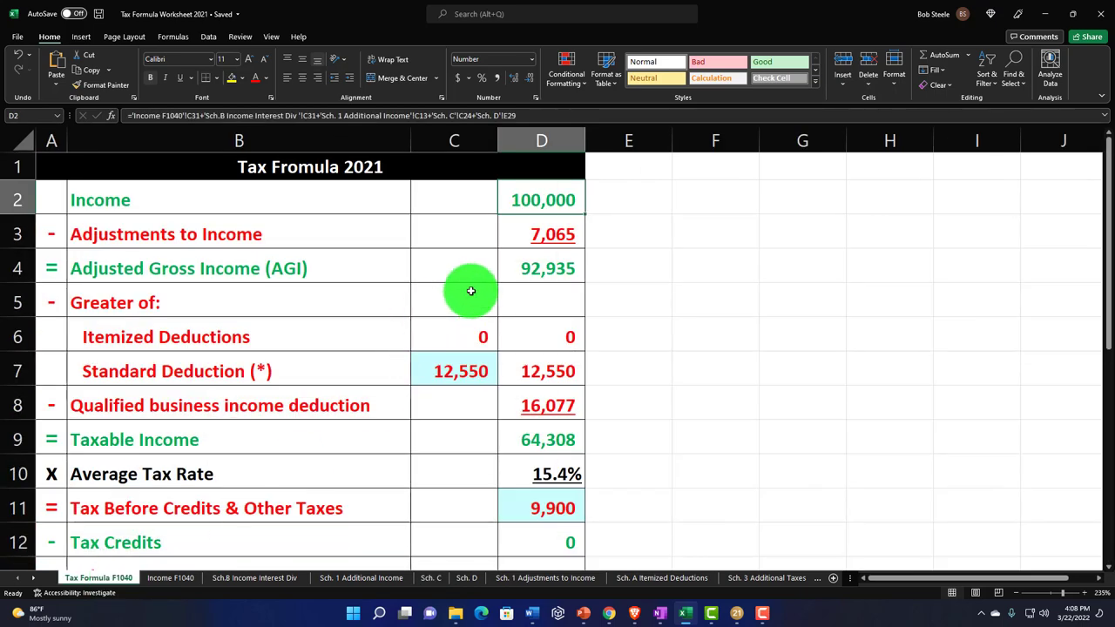
{"action": "scroll", "coordinate": [515, 394], "scroll_direction": "down", "scroll_amount": 2}
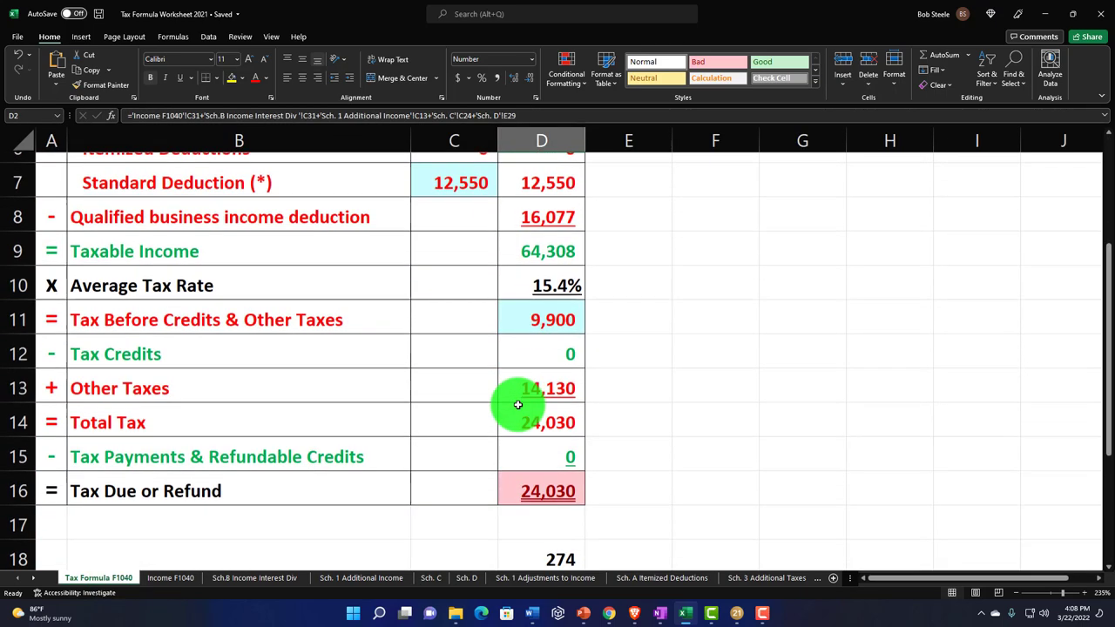
{"action": "left_click", "coordinate": [530, 387]}
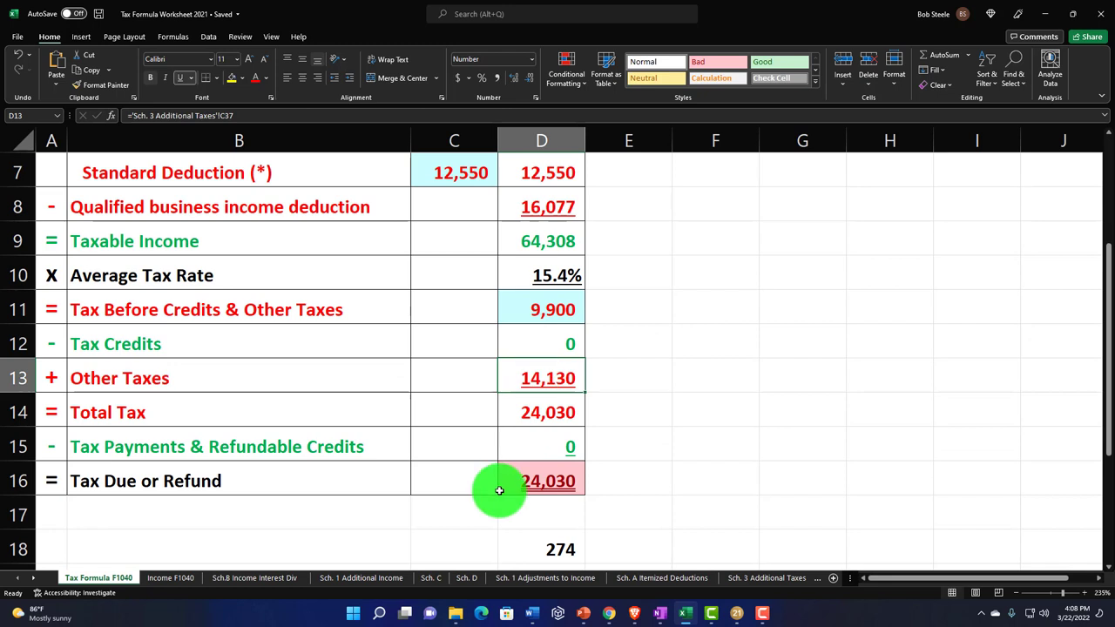
{"action": "left_click", "coordinate": [35, 579]}
{"action": "left_click", "coordinate": [35, 579]}
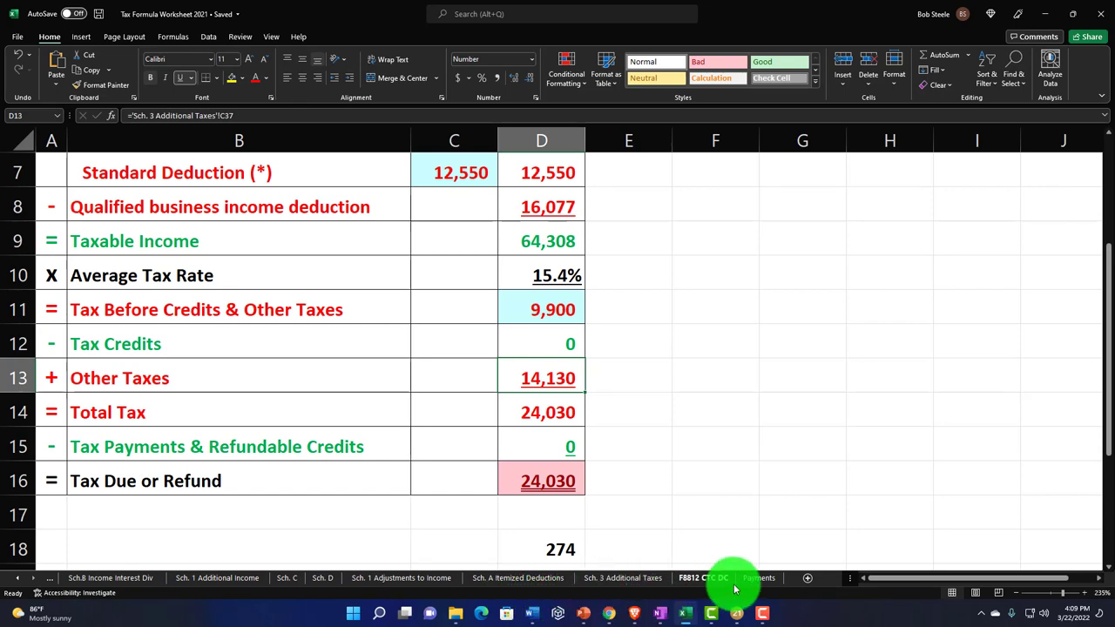
{"action": "left_click", "coordinate": [655, 577]}
{"action": "scroll", "coordinate": [413, 328], "scroll_direction": "down", "scroll_amount": 1}
{"action": "scroll", "coordinate": [413, 327], "scroll_direction": "down", "scroll_amount": 1}
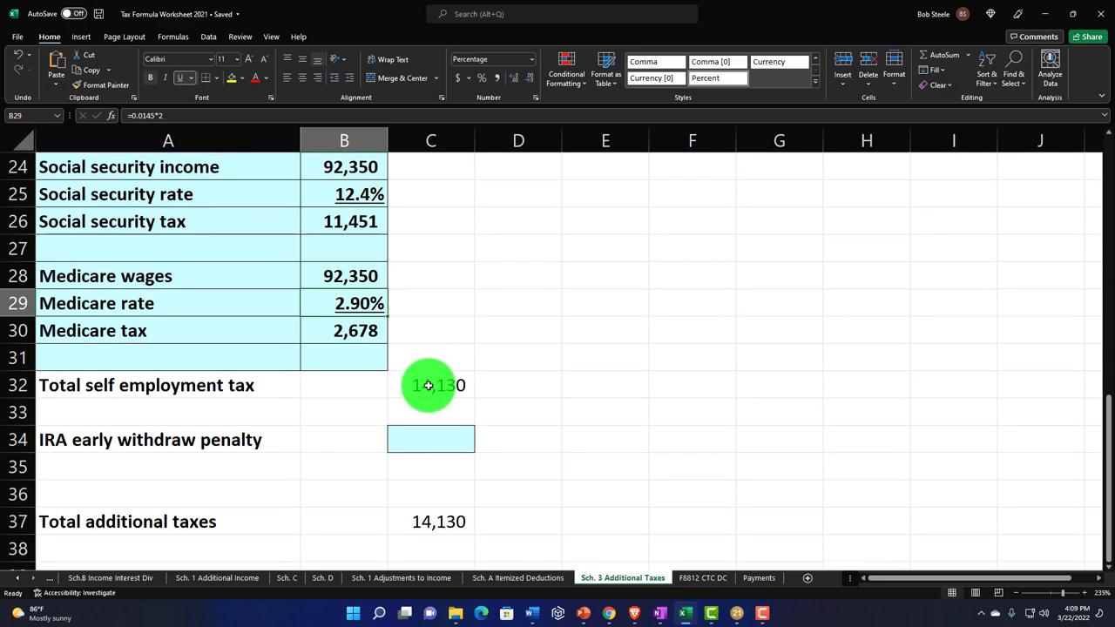
{"action": "left_click", "coordinate": [428, 386]}
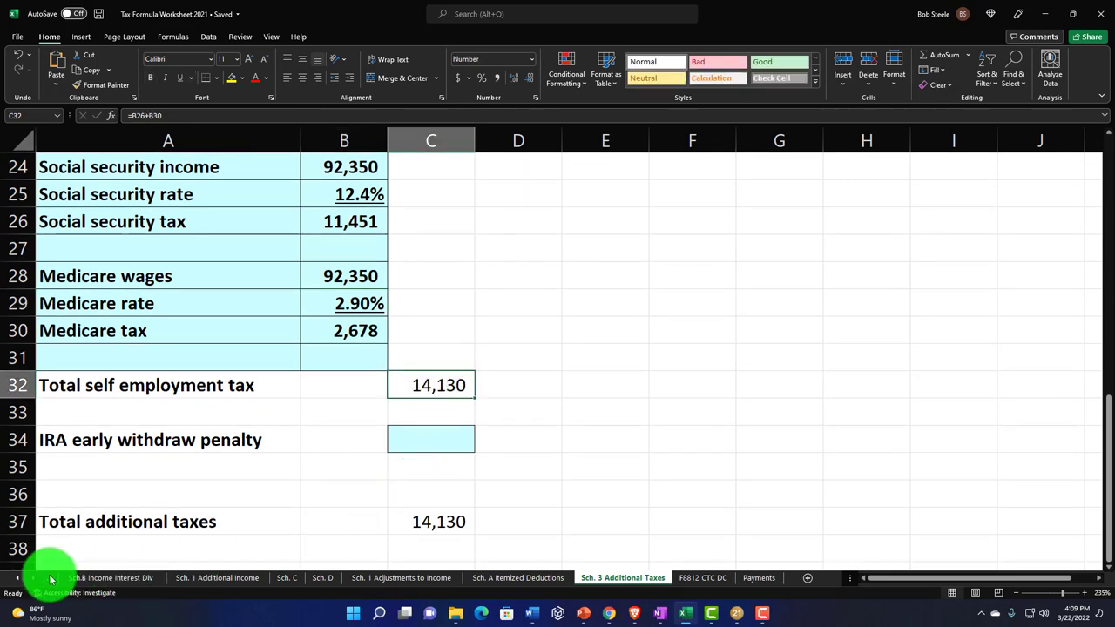
Trace Adjustments to Income on the Tax Formula F1040 sheet to the self employment tax row on the Sch. 1 Adjustments to Income sheet.
{"action": "left_click", "coordinate": [18, 577]}
{"action": "left_click", "coordinate": [17, 577]}
{"action": "left_click", "coordinate": [87, 579]}
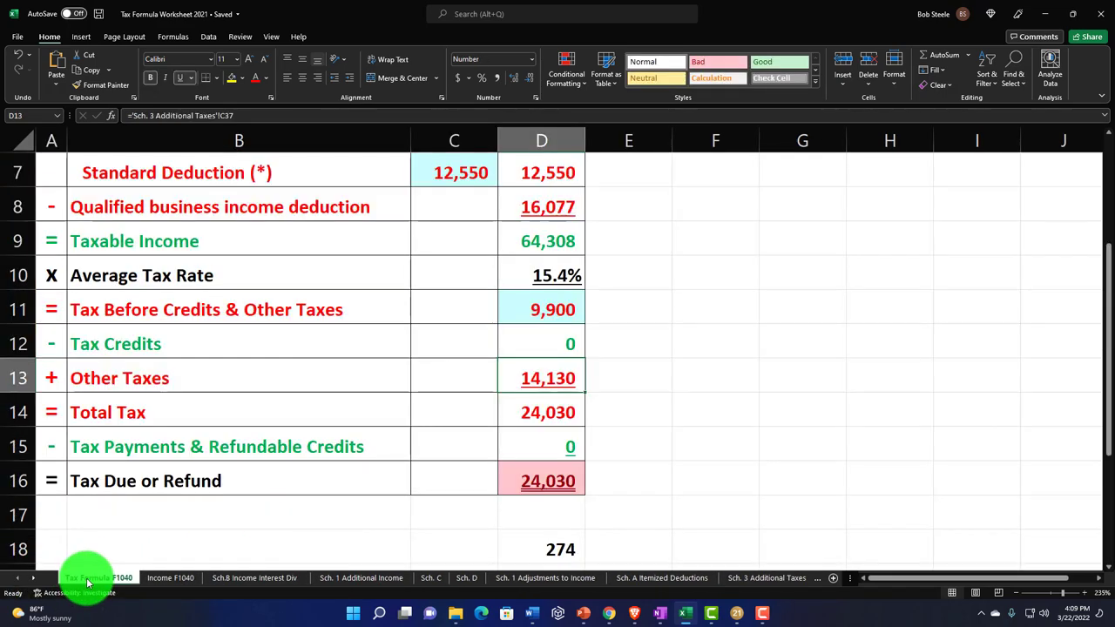
{"action": "scroll", "coordinate": [331, 483], "scroll_direction": "up", "scroll_amount": 2}
{"action": "left_click", "coordinate": [539, 234]}
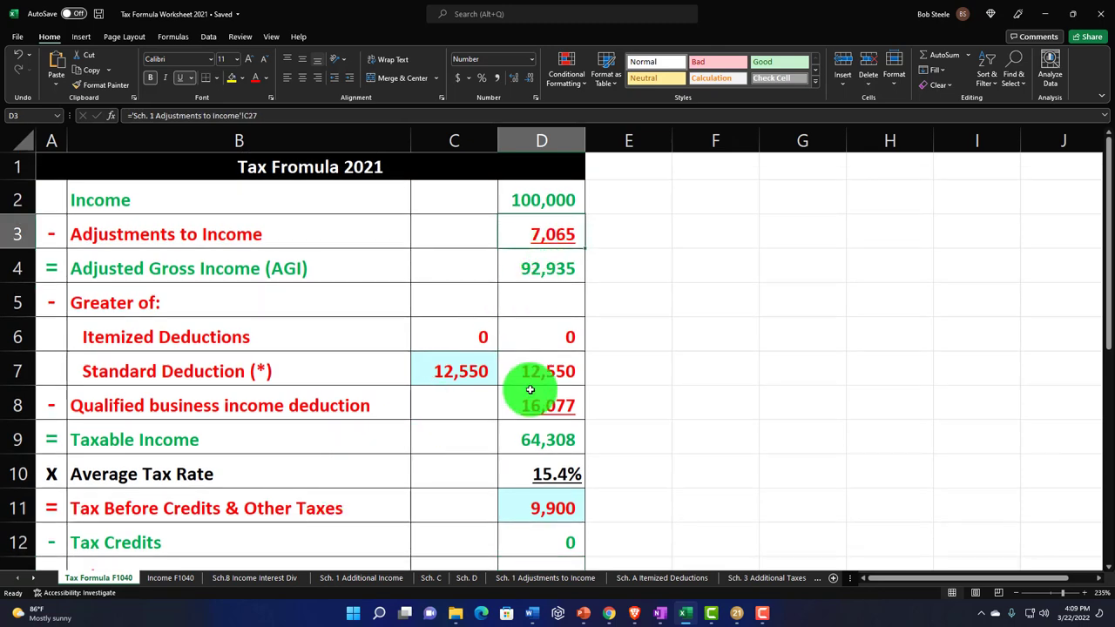
{"action": "left_click", "coordinate": [531, 578]}
{"action": "left_click", "coordinate": [435, 194]}
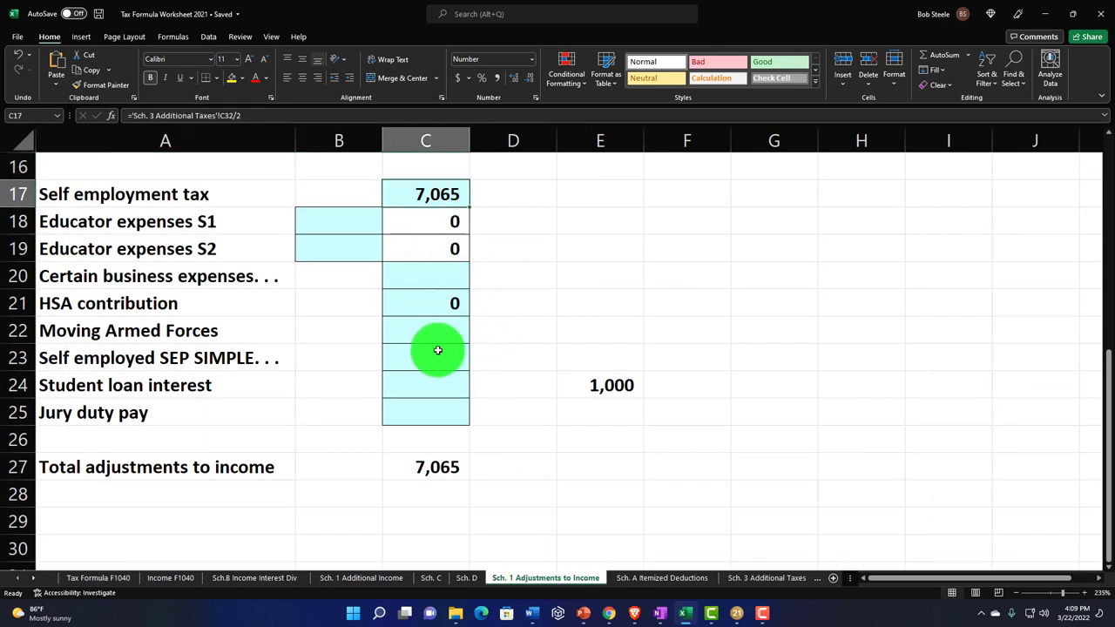
Compare the Adjusted Gross Income on the Tax Formula F1040 sheet with line 11 of Form 1040 in Lacerte.
{"action": "left_click", "coordinate": [94, 578]}
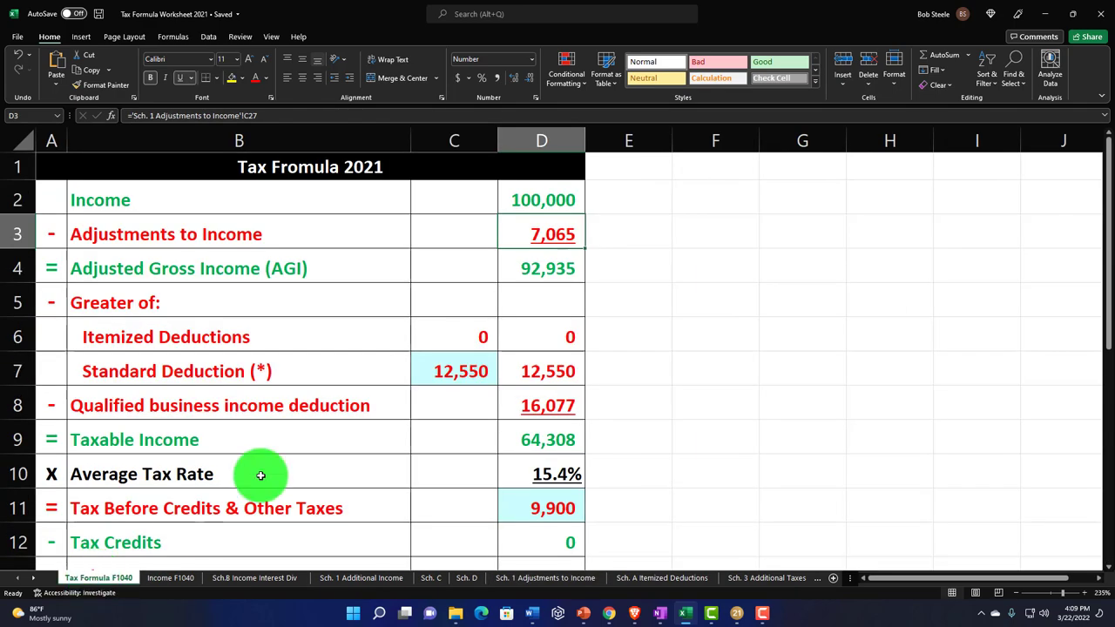
{"action": "left_click", "coordinate": [519, 269]}
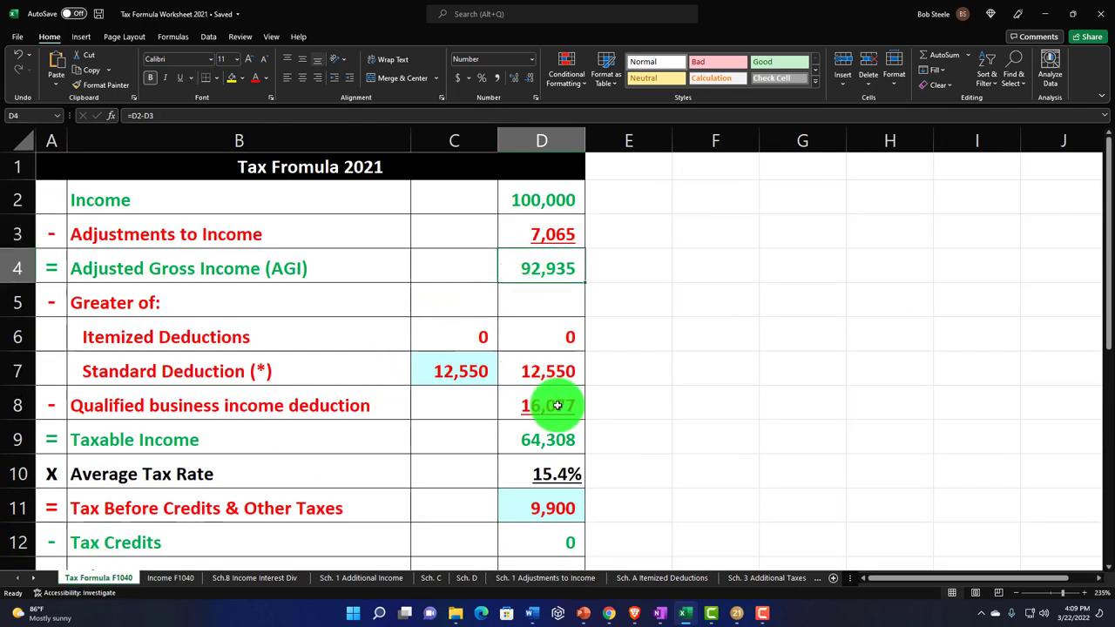
{"action": "left_click", "coordinate": [736, 615]}
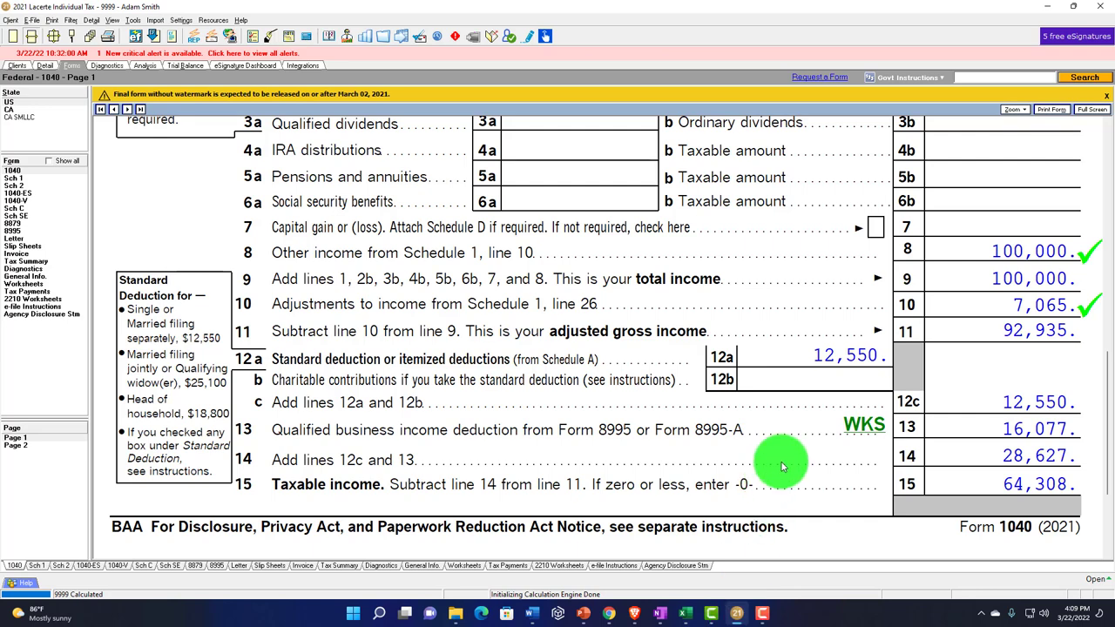
Review the standard deduction, qualified business income deduction and taxable income in the Excel worksheet, and tick line 15 on Lacerte's Form 1040 as checked.
{"action": "left_click", "coordinate": [686, 613]}
{"action": "left_click", "coordinate": [462, 372]}
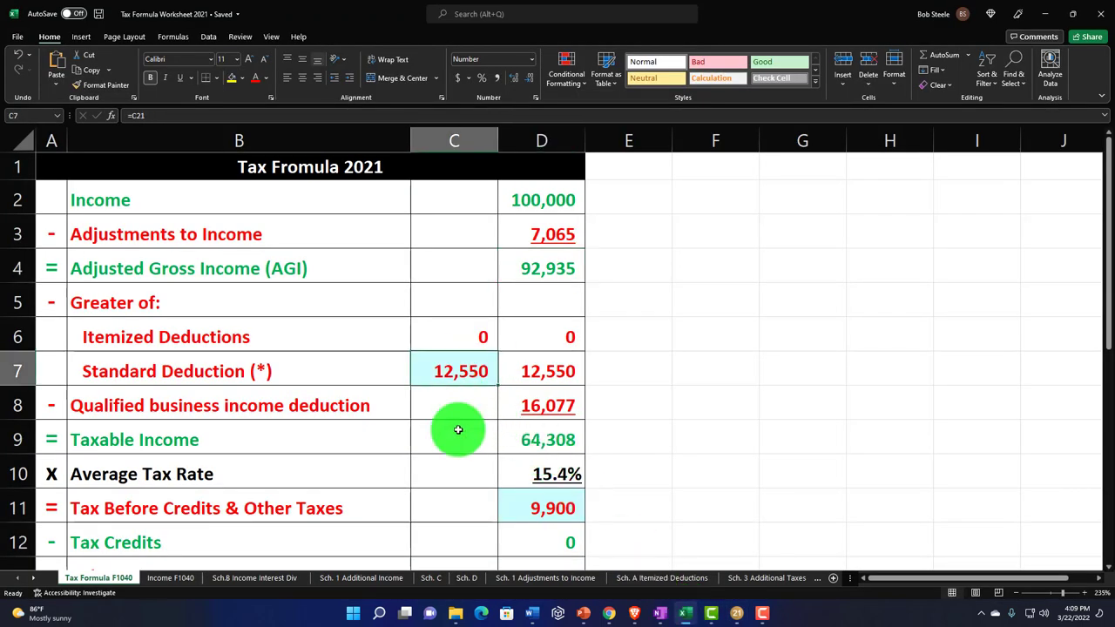
{"action": "scroll", "coordinate": [455, 428], "scroll_direction": "down", "scroll_amount": 1}
{"action": "left_click", "coordinate": [533, 323]}
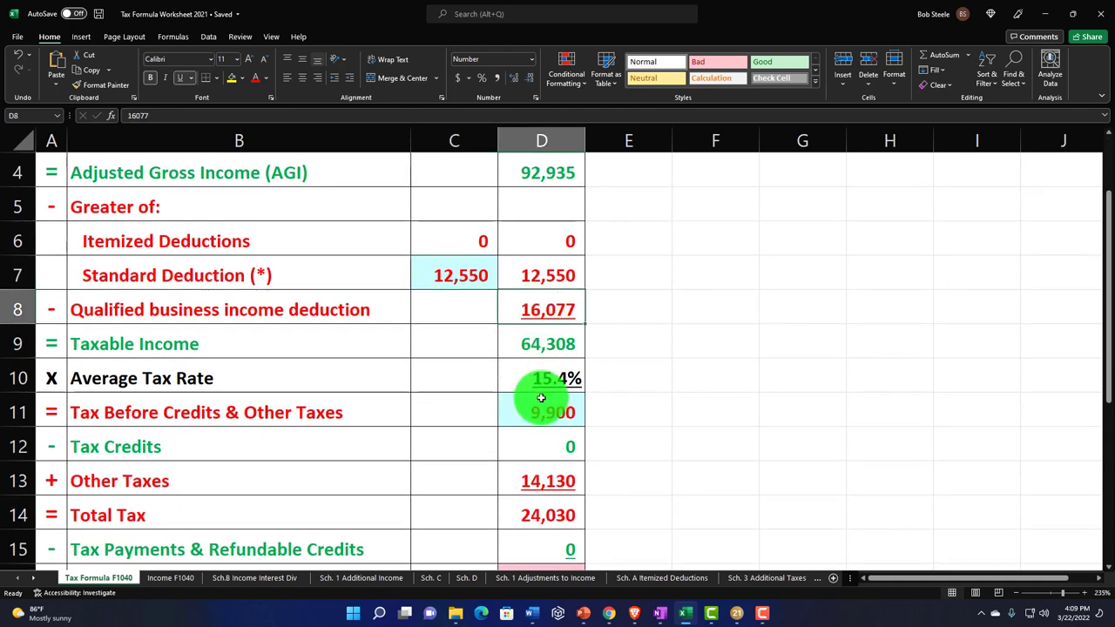
{"action": "left_click", "coordinate": [561, 341]}
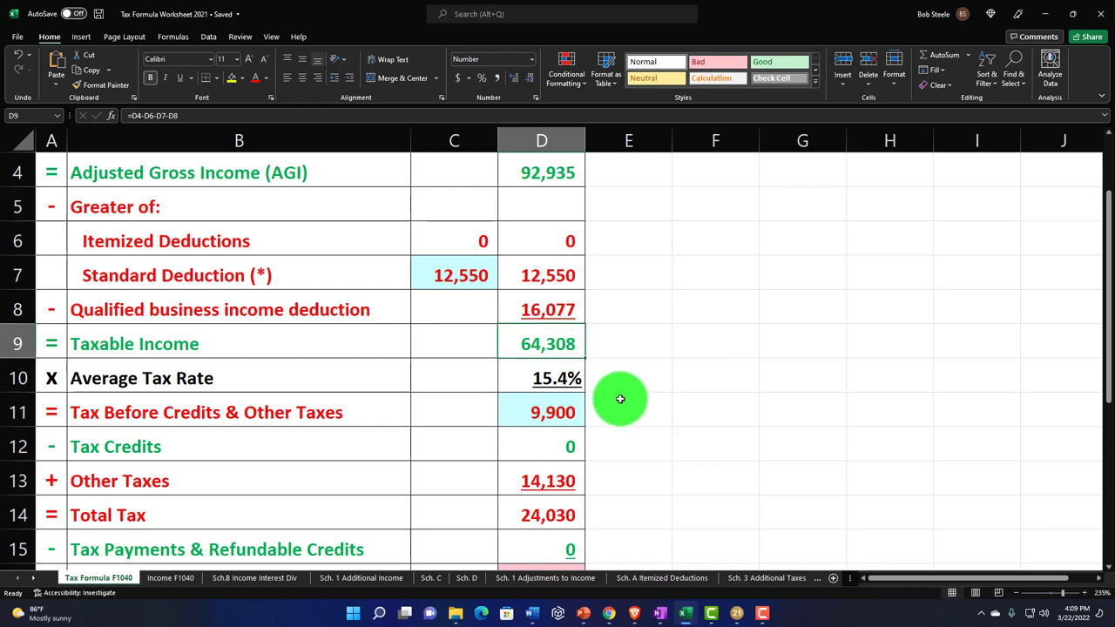
{"action": "left_click", "coordinate": [736, 614]}
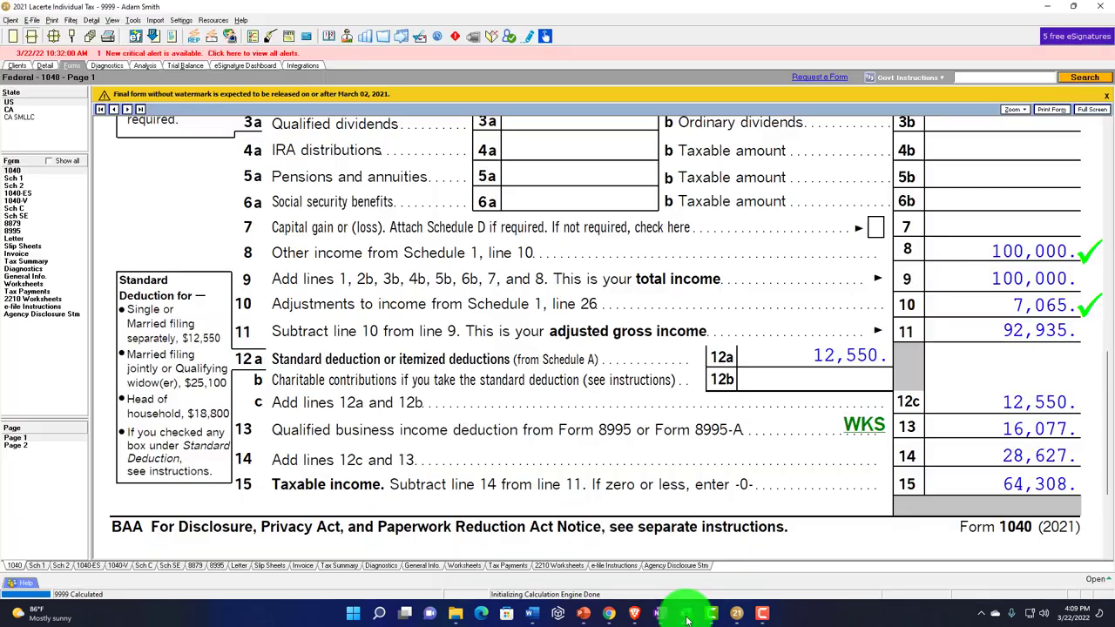
{"action": "left_click", "coordinate": [954, 479]}
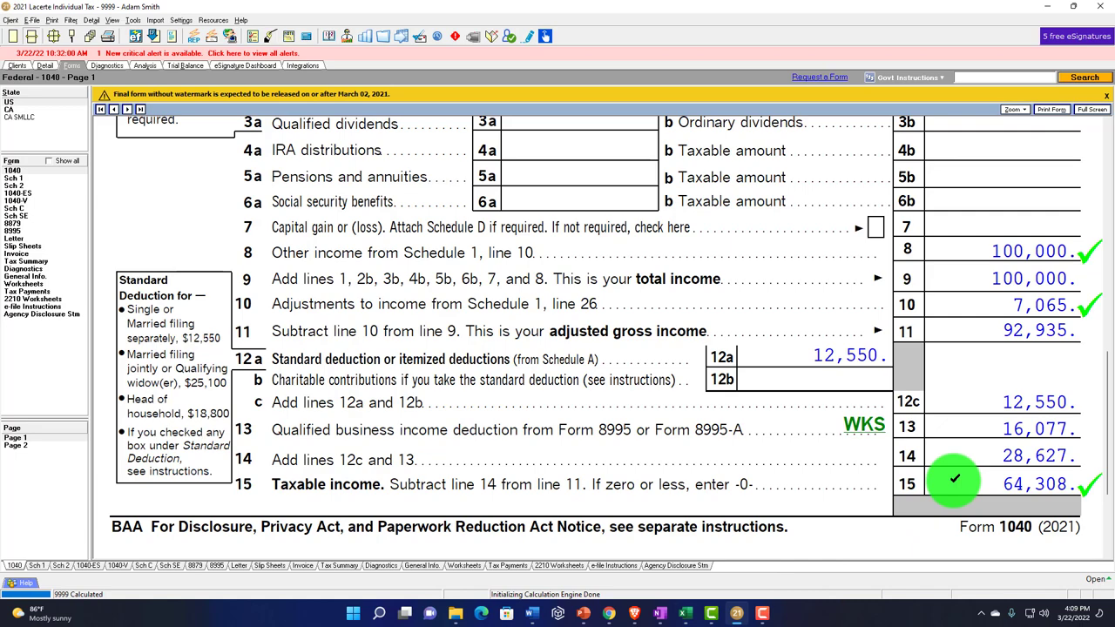
Compare the tax, other taxes and total tax on page 2 of Form 1040 with the Excel tax formula rows.
{"action": "left_click", "coordinate": [35, 444]}
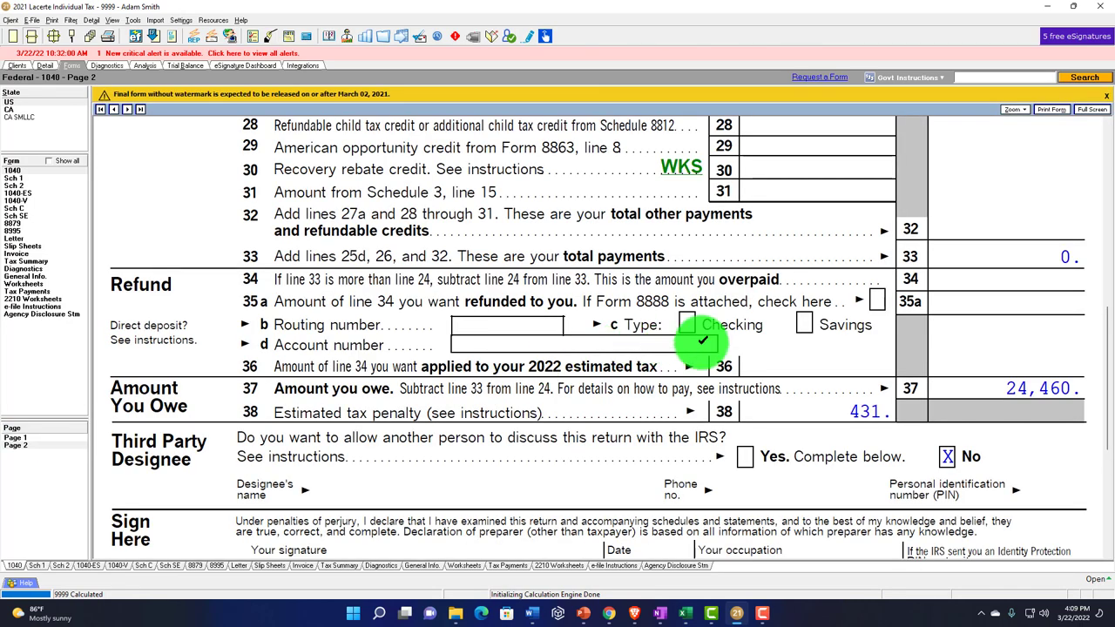
{"action": "scroll", "coordinate": [776, 332], "scroll_direction": "up", "scroll_amount": 6}
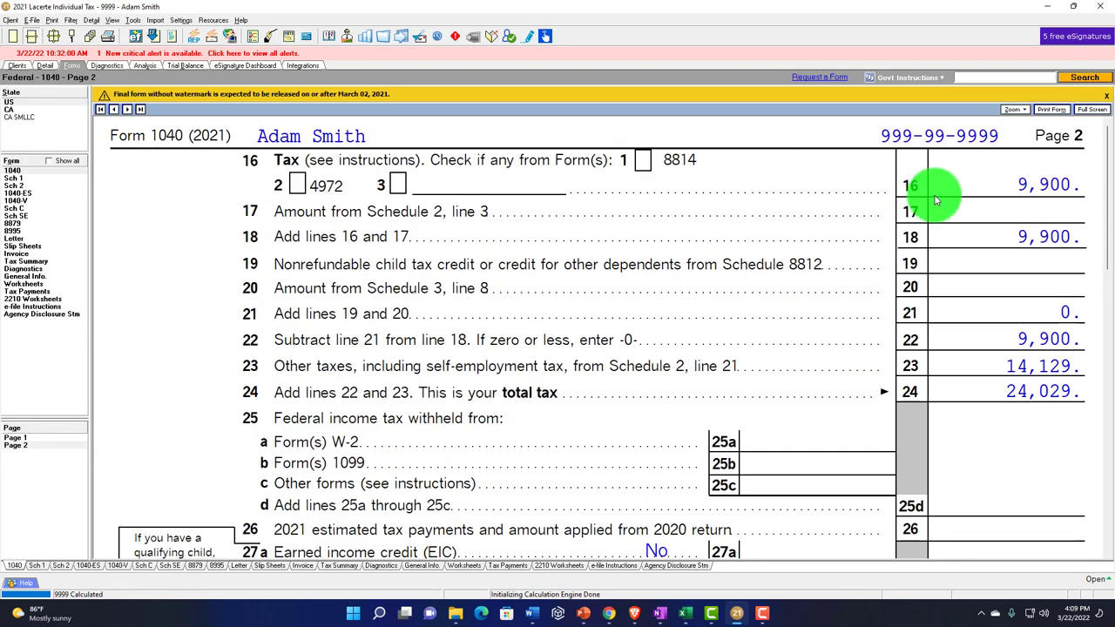
{"action": "left_click", "coordinate": [690, 615]}
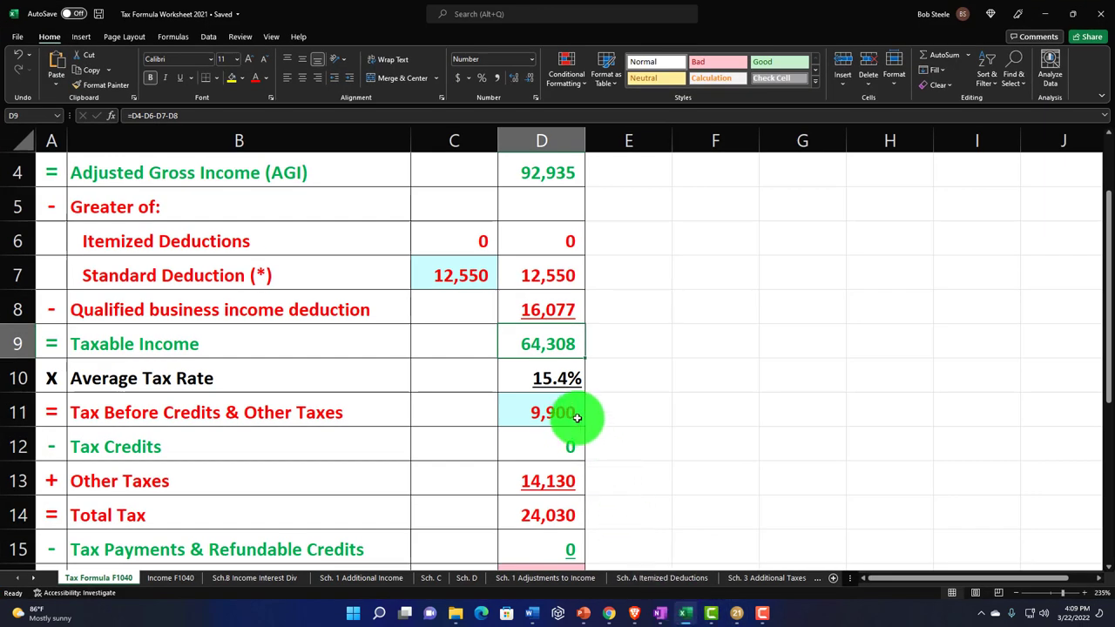
{"action": "left_click", "coordinate": [552, 478]}
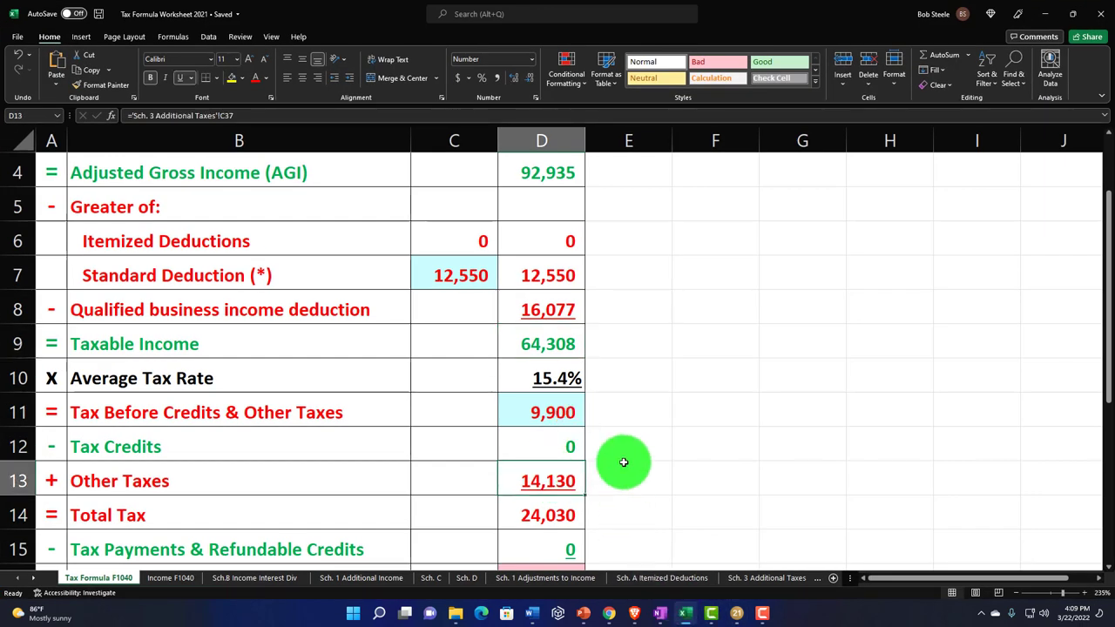
{"action": "left_click", "coordinate": [562, 513]}
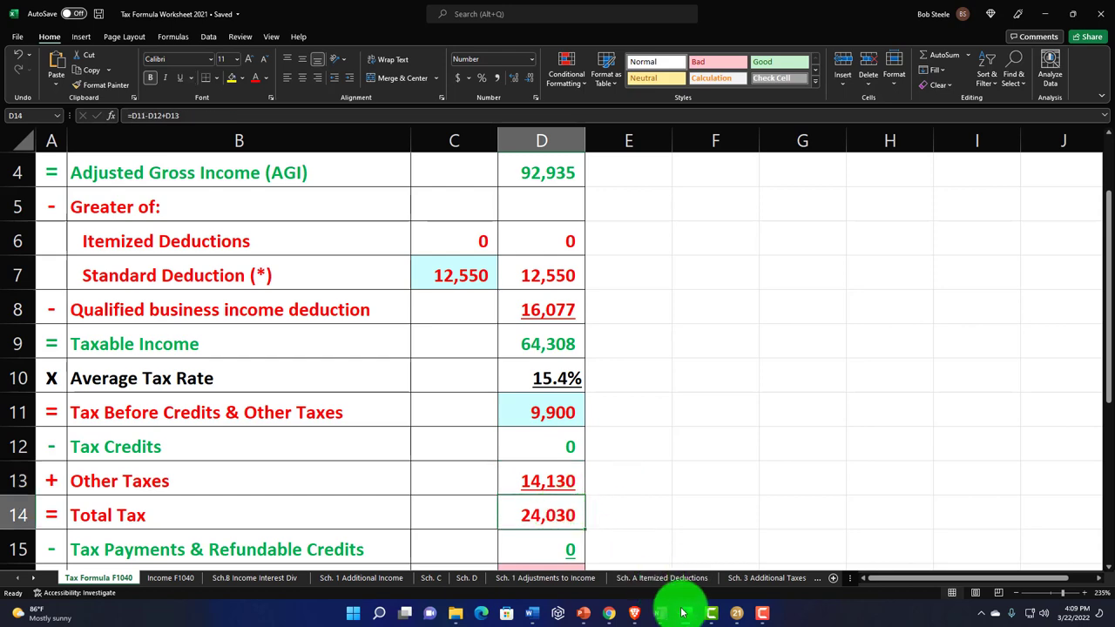
{"action": "left_click", "coordinate": [736, 614]}
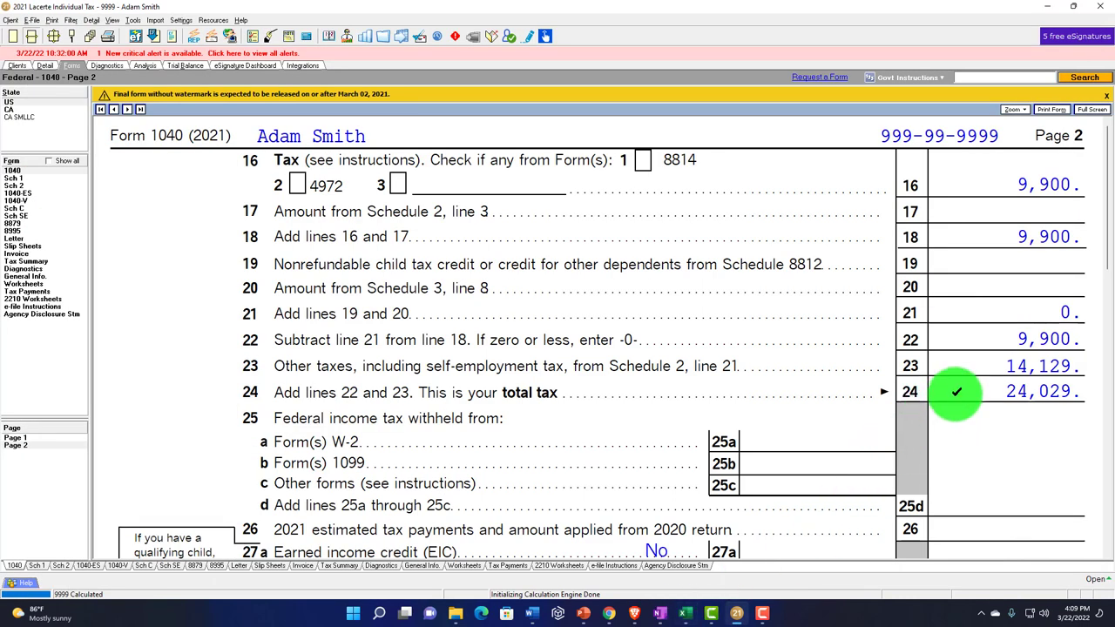
Review the income lines on Form 1040 page 1 and the Part II expenses on the Restaurant Schedule C.
{"action": "left_click", "coordinate": [21, 438]}
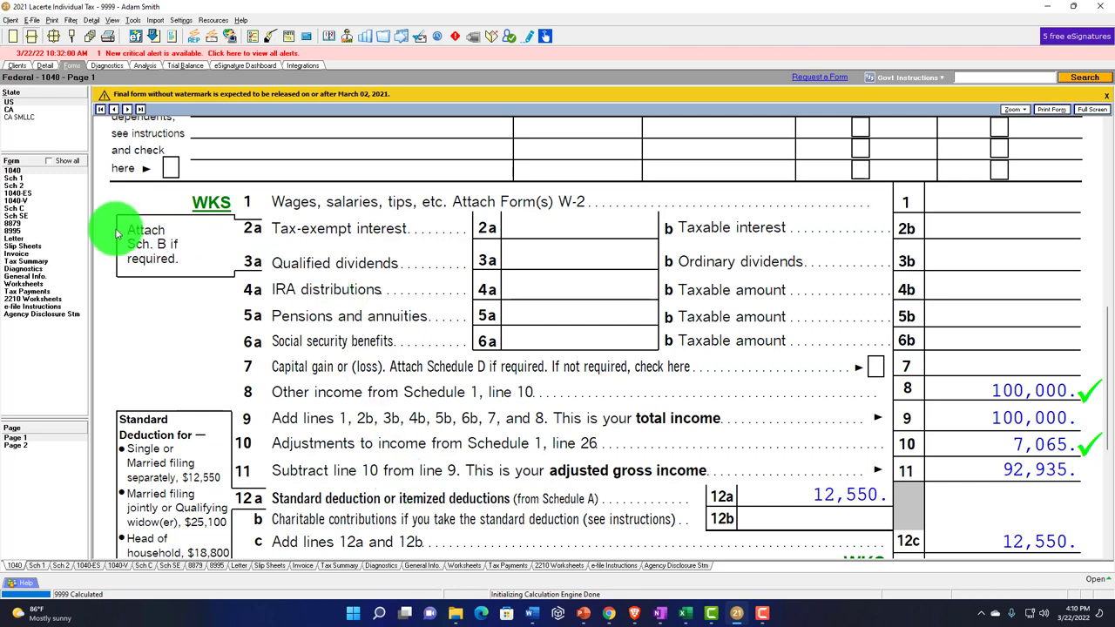
{"action": "left_click", "coordinate": [17, 209]}
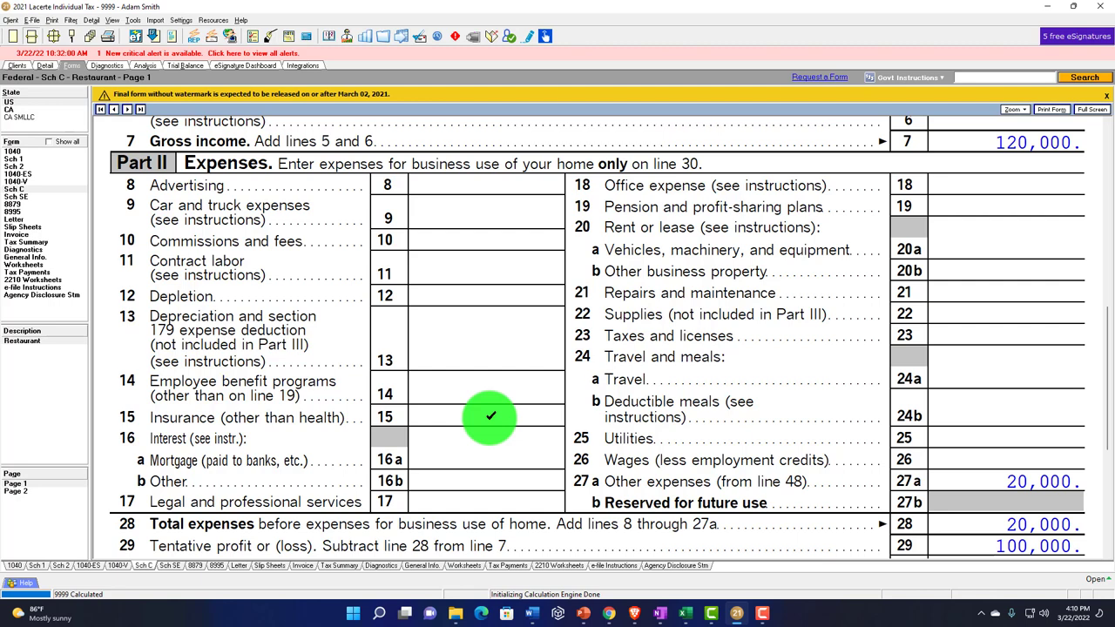
{"action": "scroll", "coordinate": [491, 417], "scroll_direction": "down", "scroll_amount": 2}
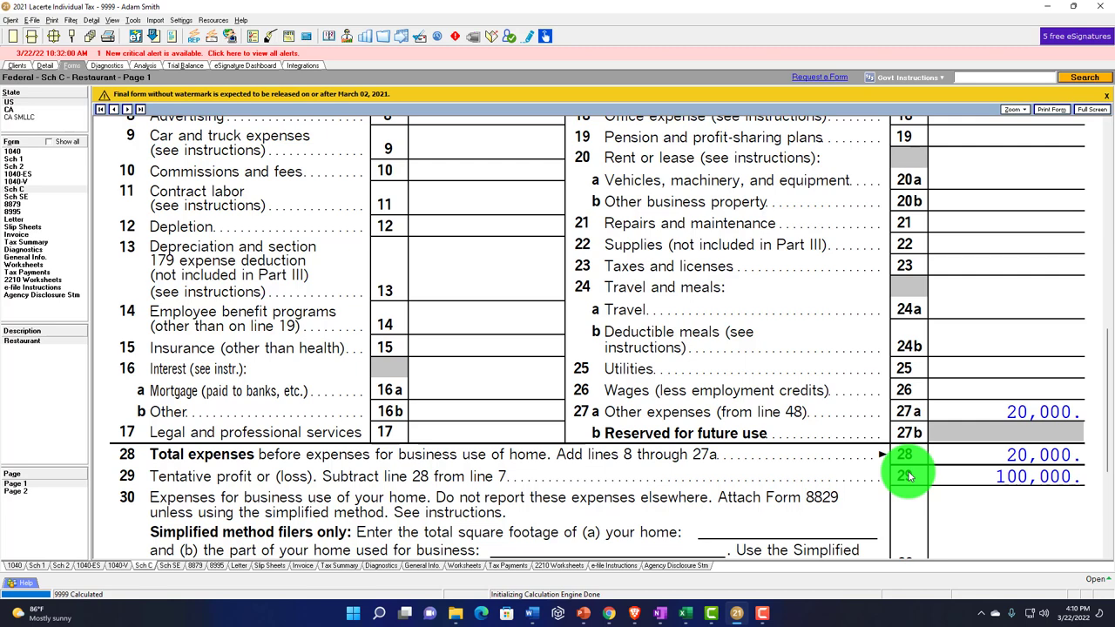
{"action": "scroll", "coordinate": [908, 475], "scroll_direction": "up", "scroll_amount": 2}
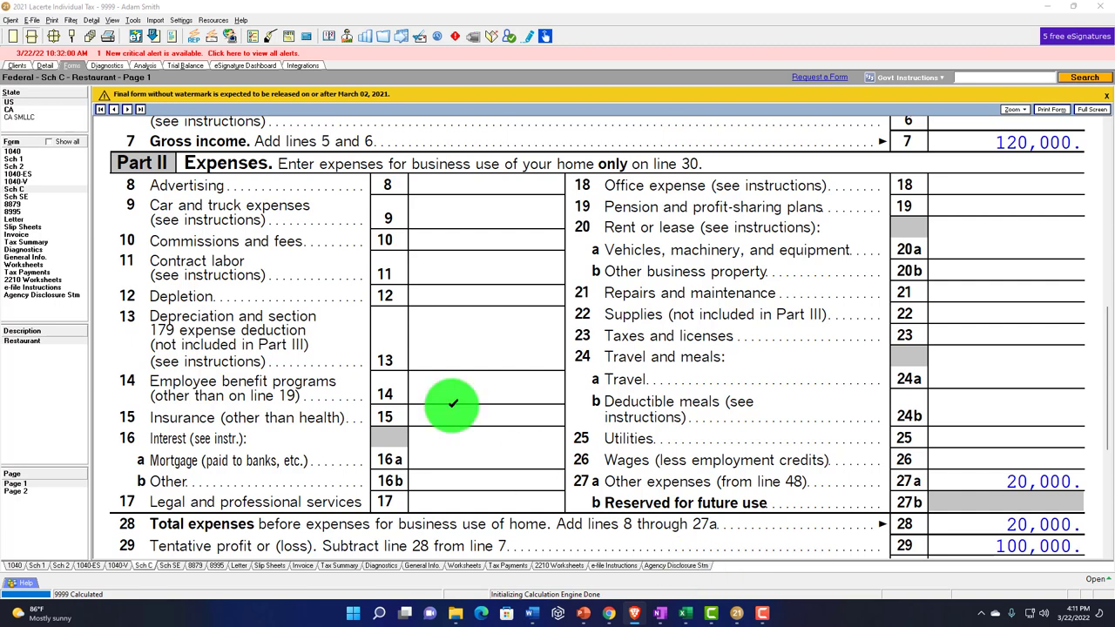
Open the Depreciation (4562) input in the client's detail and add an asset described as "Equipment".
{"action": "left_click", "coordinate": [45, 67]}
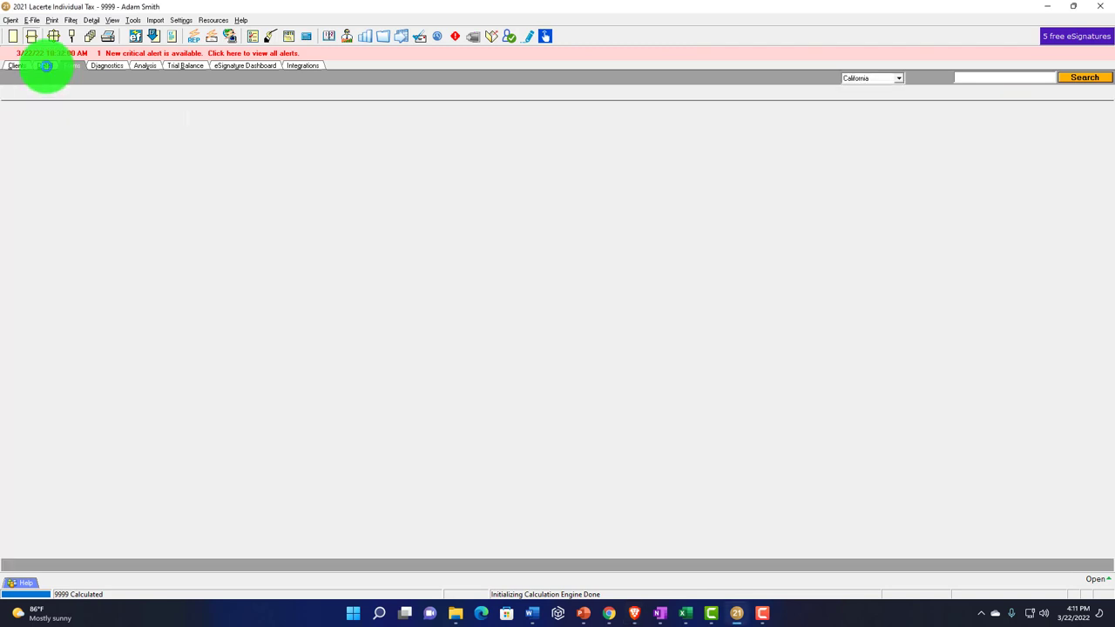
{"action": "left_click", "coordinate": [117, 94]}
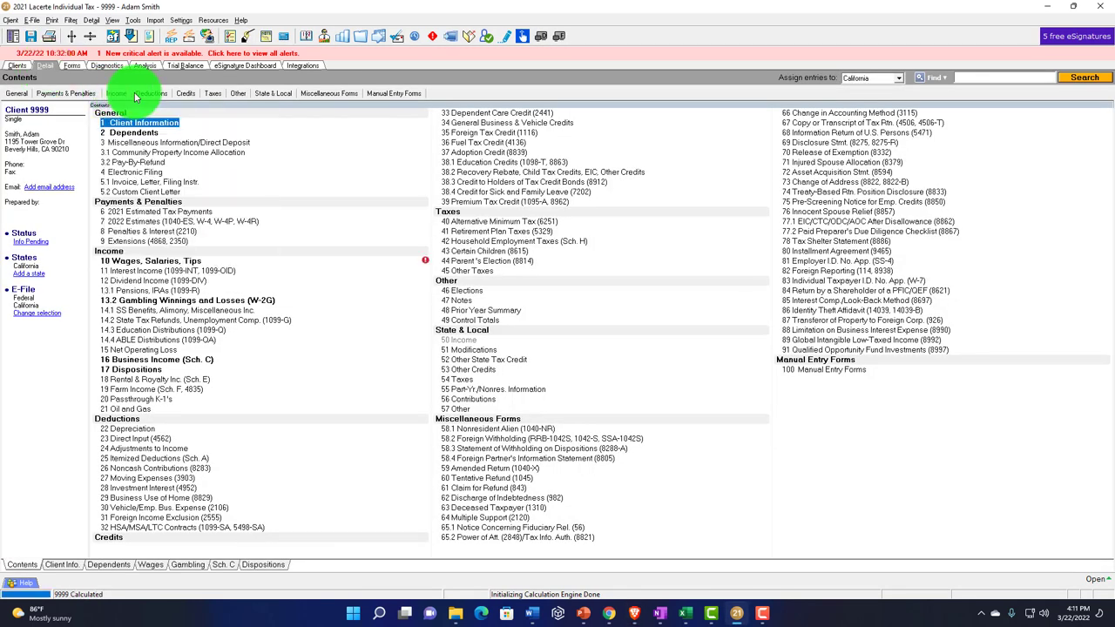
{"action": "left_click", "coordinate": [152, 94]}
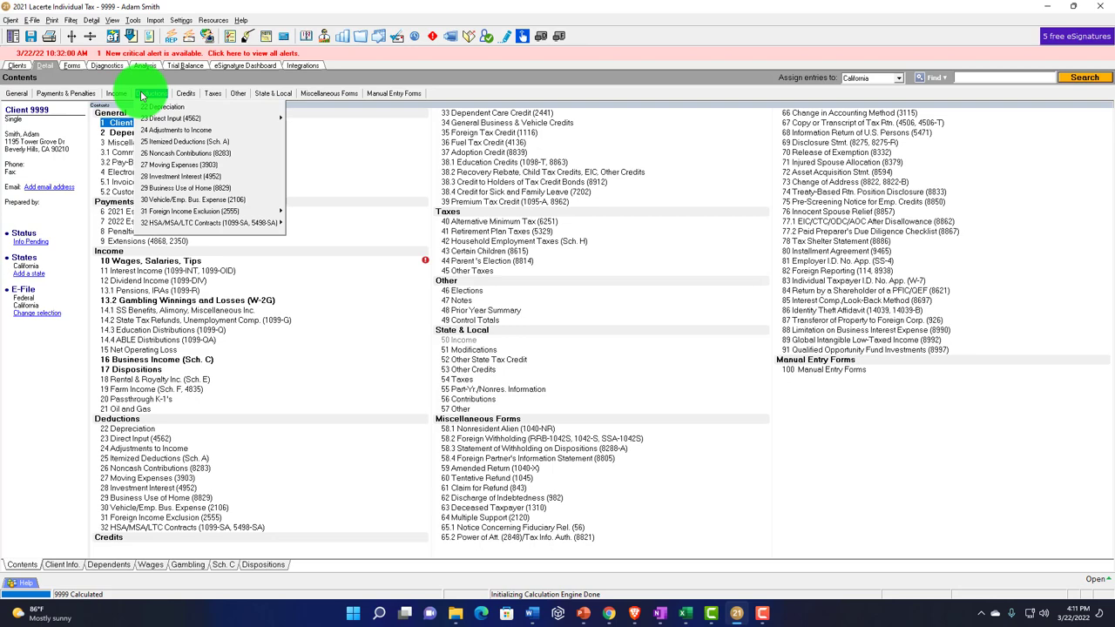
{"action": "left_click", "coordinate": [157, 107]}
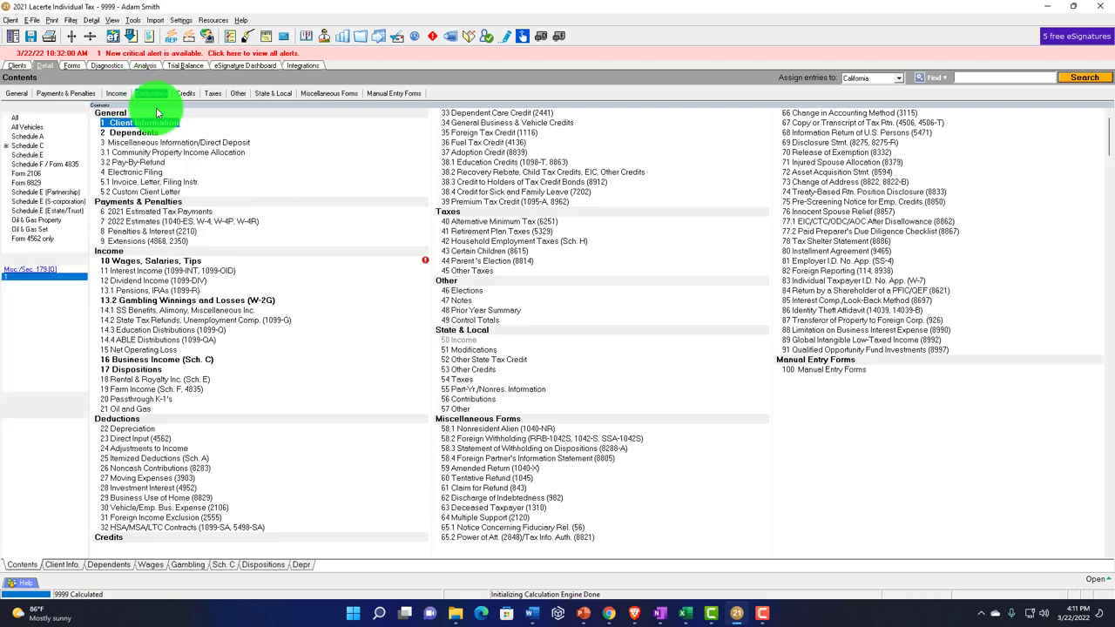
{"action": "left_click", "coordinate": [183, 169]}
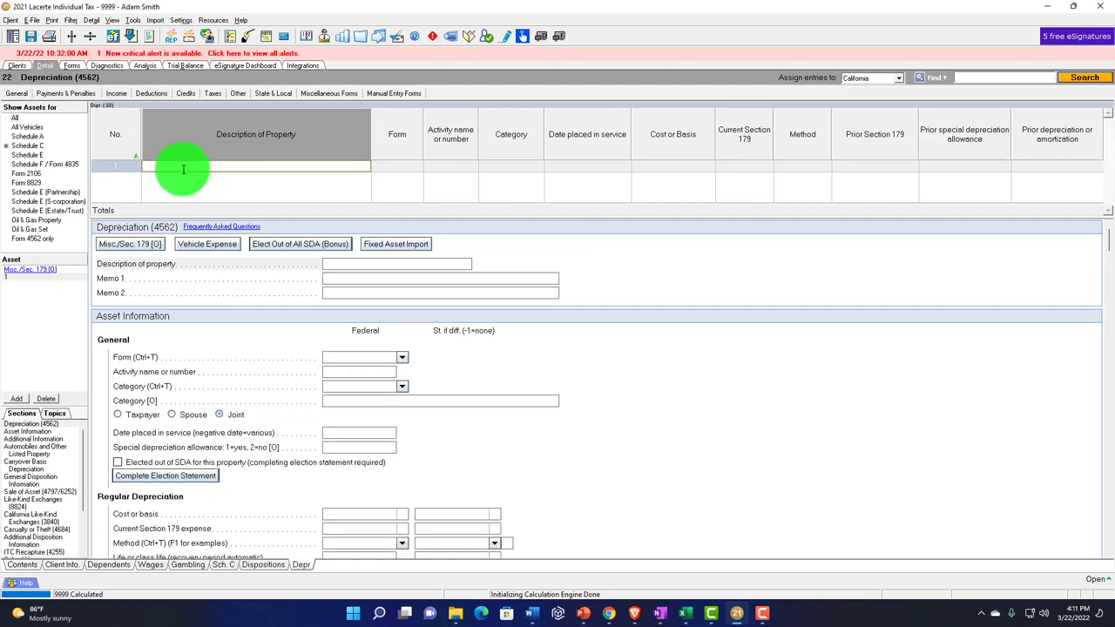
{"action": "type", "text": "Equipment"}
{"action": "key", "text": "Tab"}
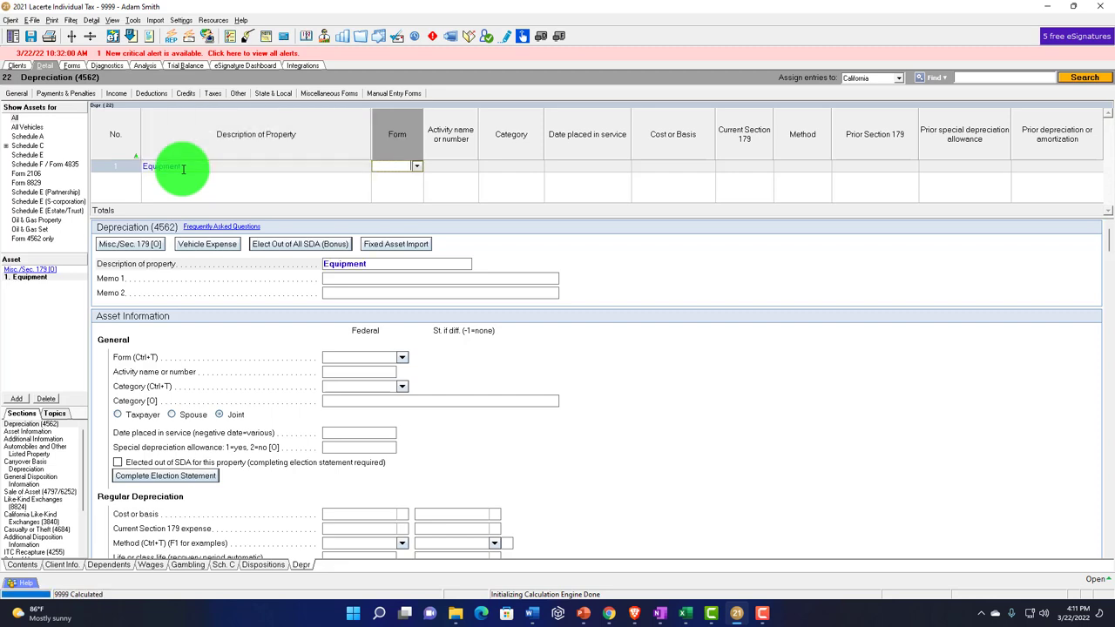
Assign the Equipment asset to Schedule C, activity Restaurant, with the category Machinery and Equipment.
{"action": "left_click", "coordinate": [418, 168]}
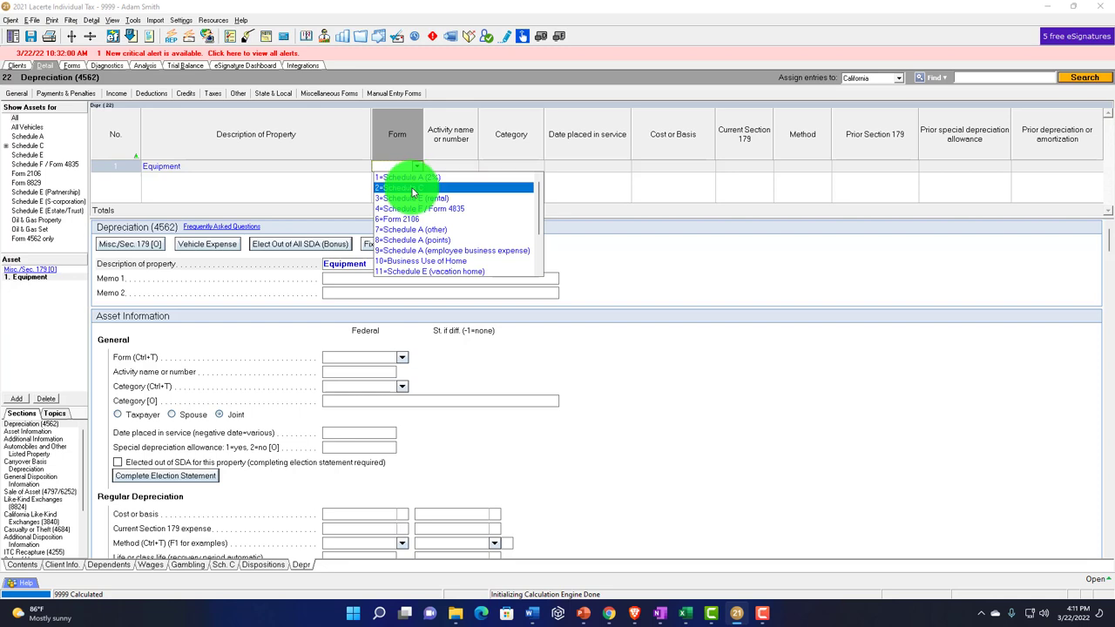
{"action": "left_click", "coordinate": [413, 189]}
{"action": "left_click", "coordinate": [471, 168]}
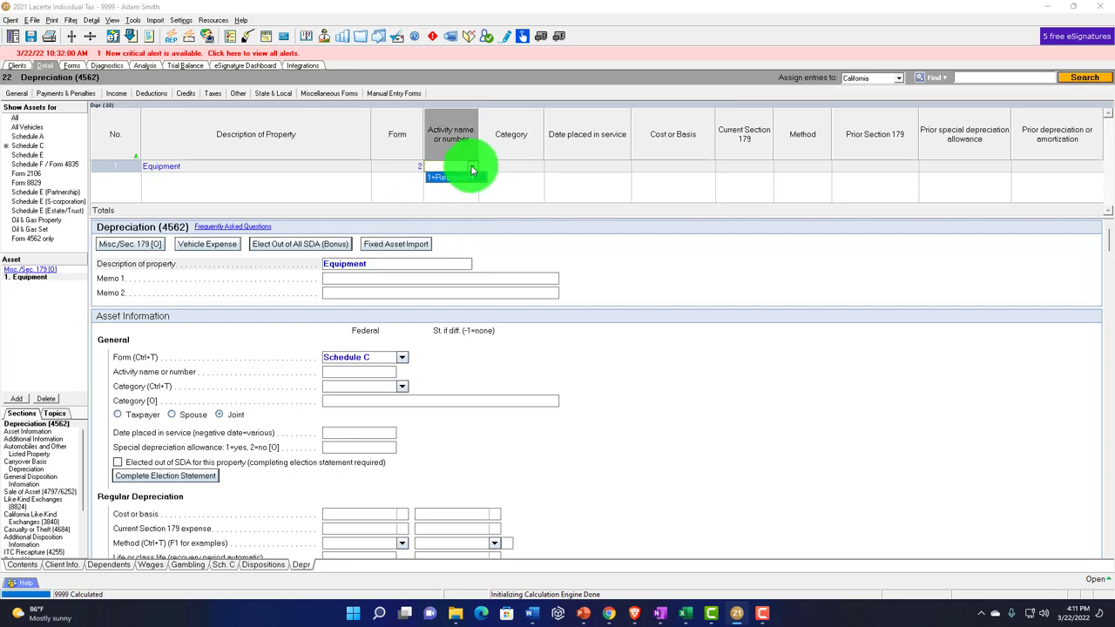
{"action": "left_click", "coordinate": [467, 179]}
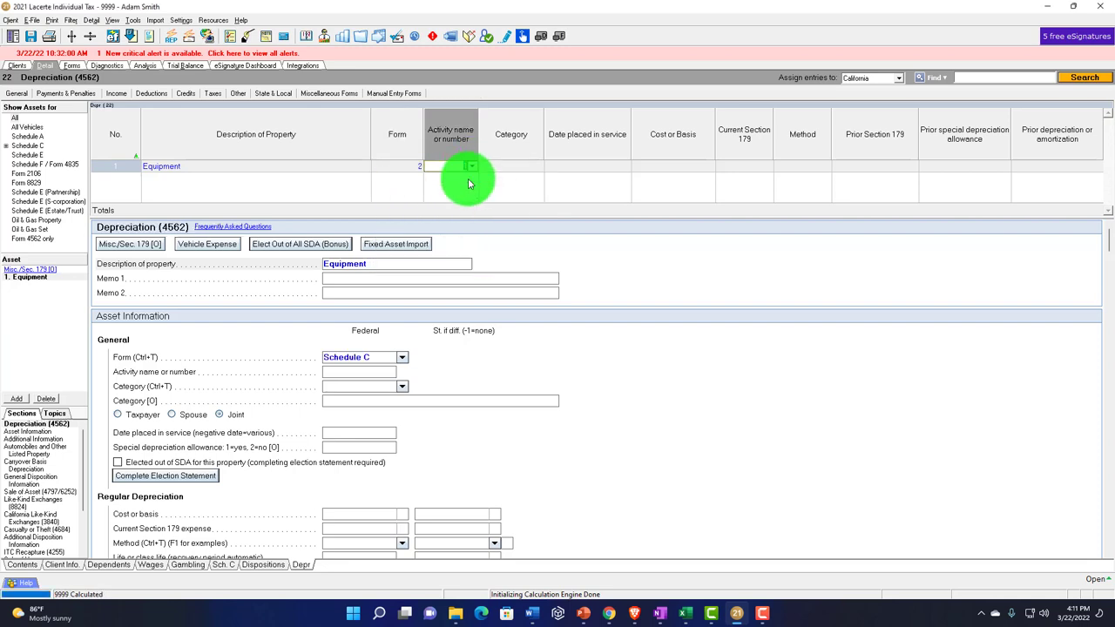
{"action": "left_click", "coordinate": [540, 168]}
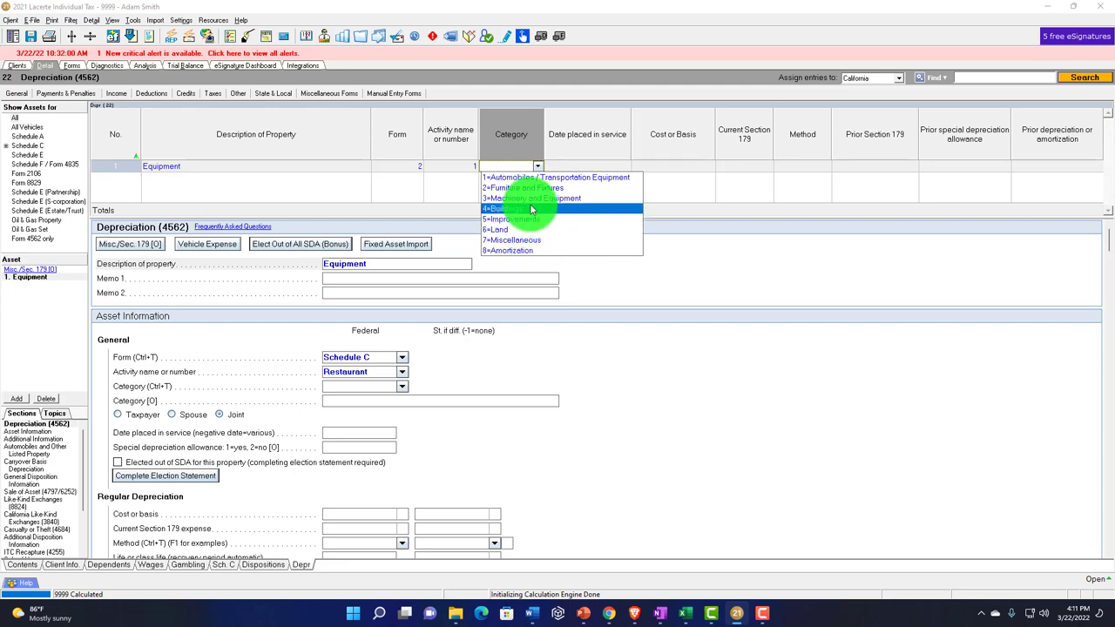
{"action": "left_click", "coordinate": [530, 207]}
{"action": "key", "text": "Tab"}
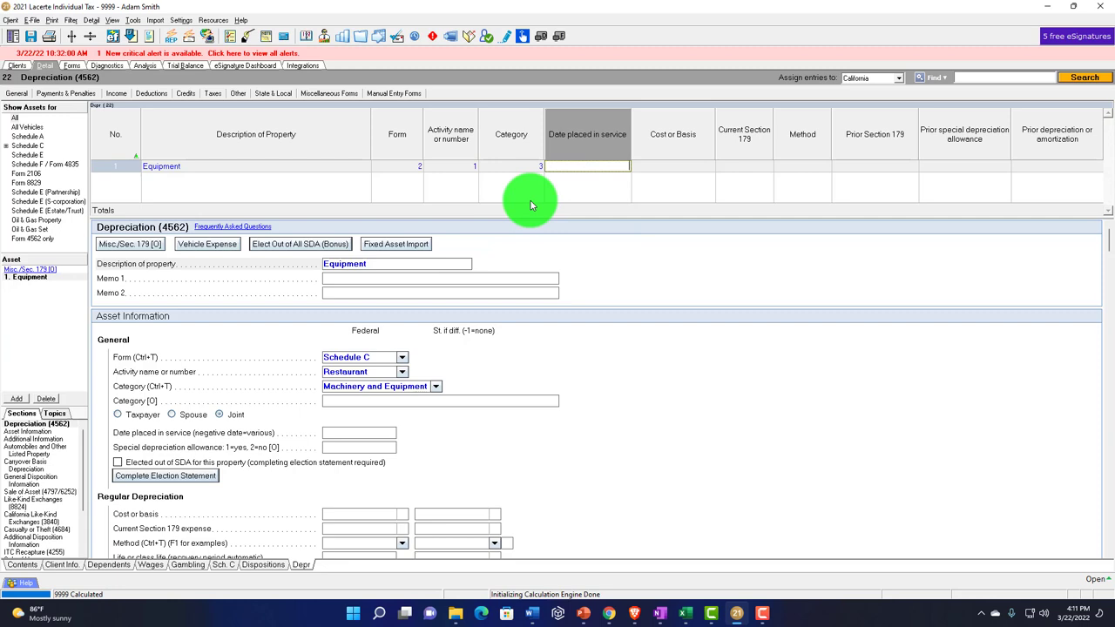
Set the Equipment asset's date placed in service to 1/1/2021 and its cost or basis to 75,000.
{"action": "type", "text": "010121"}
{"action": "key", "text": "Tab"}
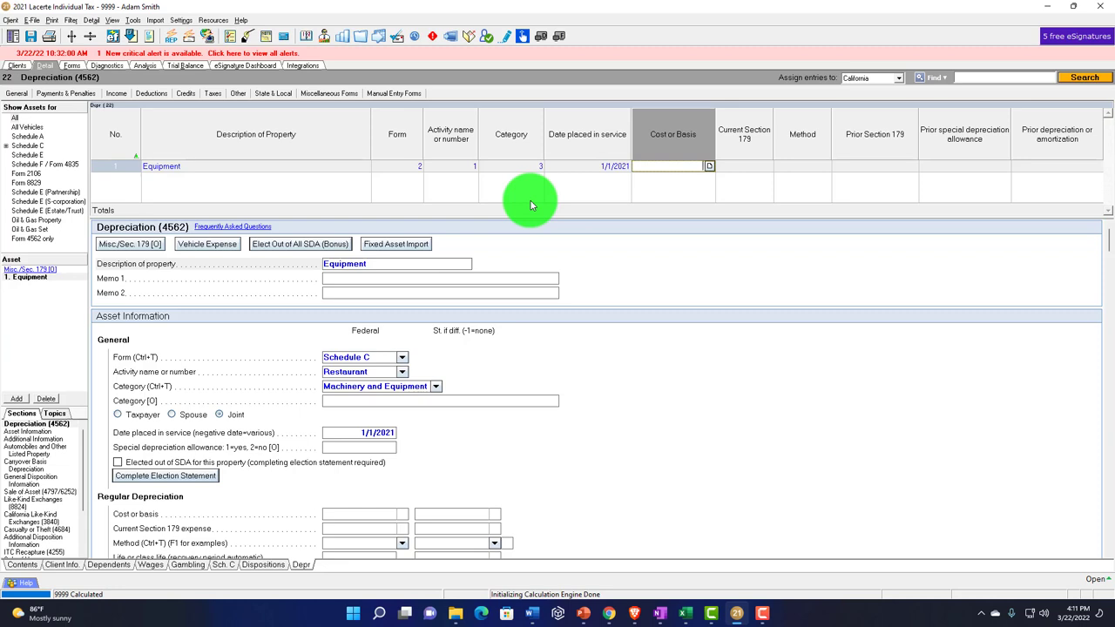
{"action": "type", "text": "75000"}
{"action": "key", "text": "Tab"}
{"action": "key", "text": "Tab"}
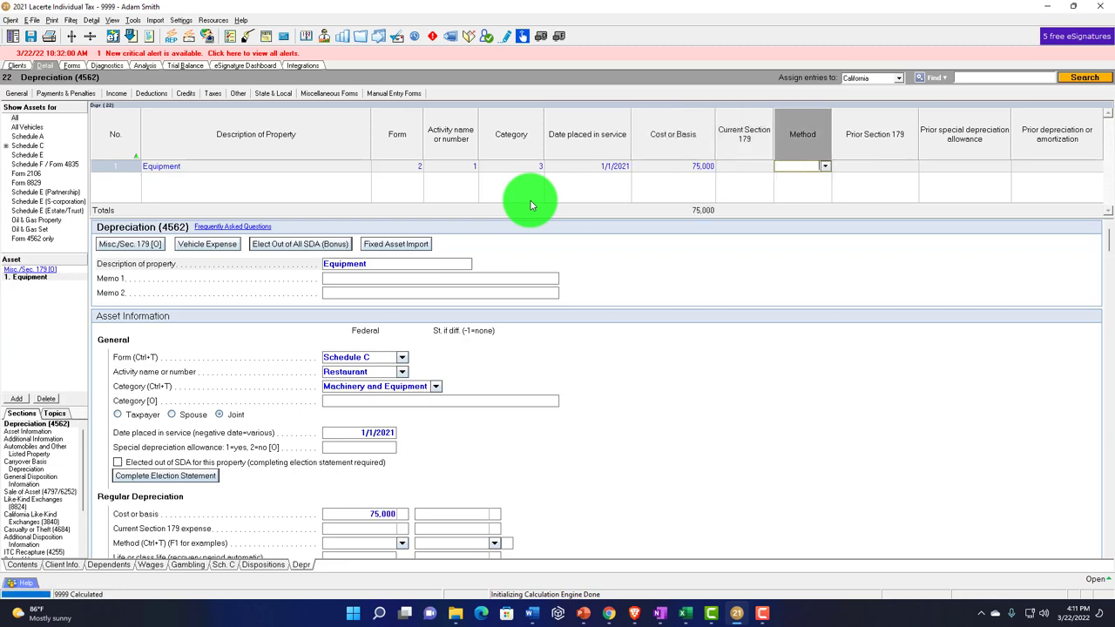
Set the Equipment asset's depreciation method to 53=MACRS 5-year % Office Equip, Rental Furn. & Fixtures.
{"action": "left_click", "coordinate": [826, 166]}
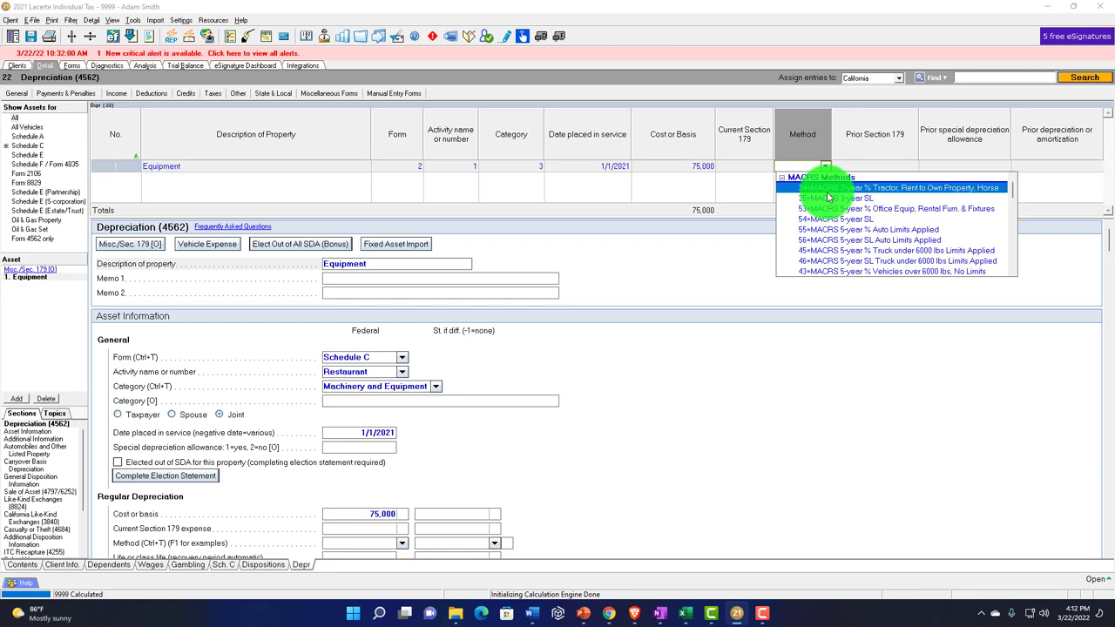
{"action": "scroll", "coordinate": [828, 220], "scroll_direction": "down", "scroll_amount": 2}
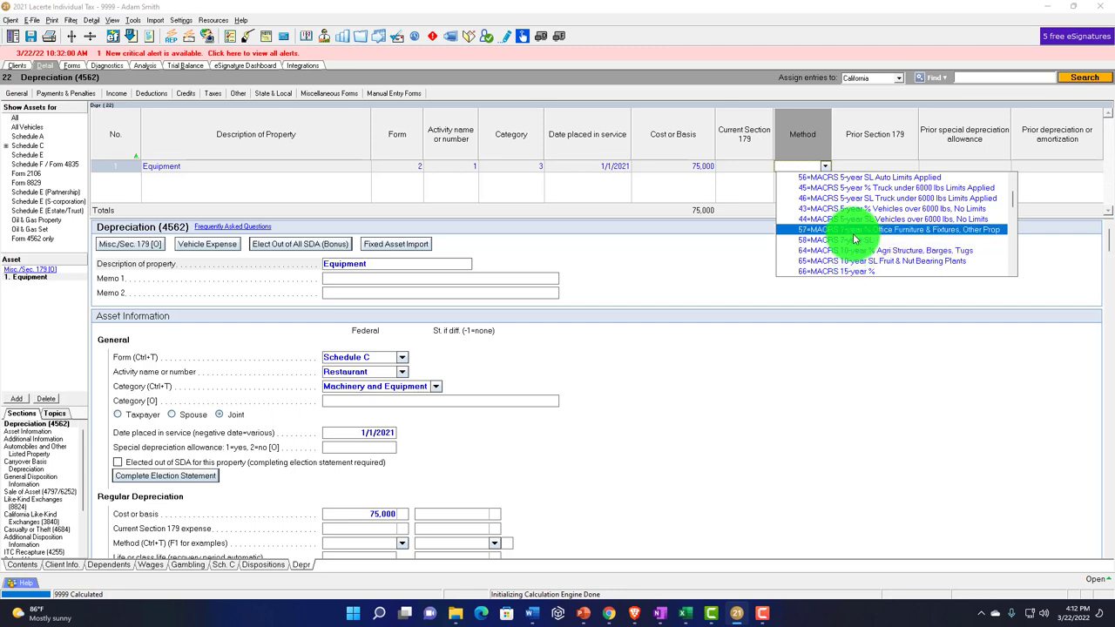
{"action": "scroll", "coordinate": [855, 239], "scroll_direction": "up", "scroll_amount": 2}
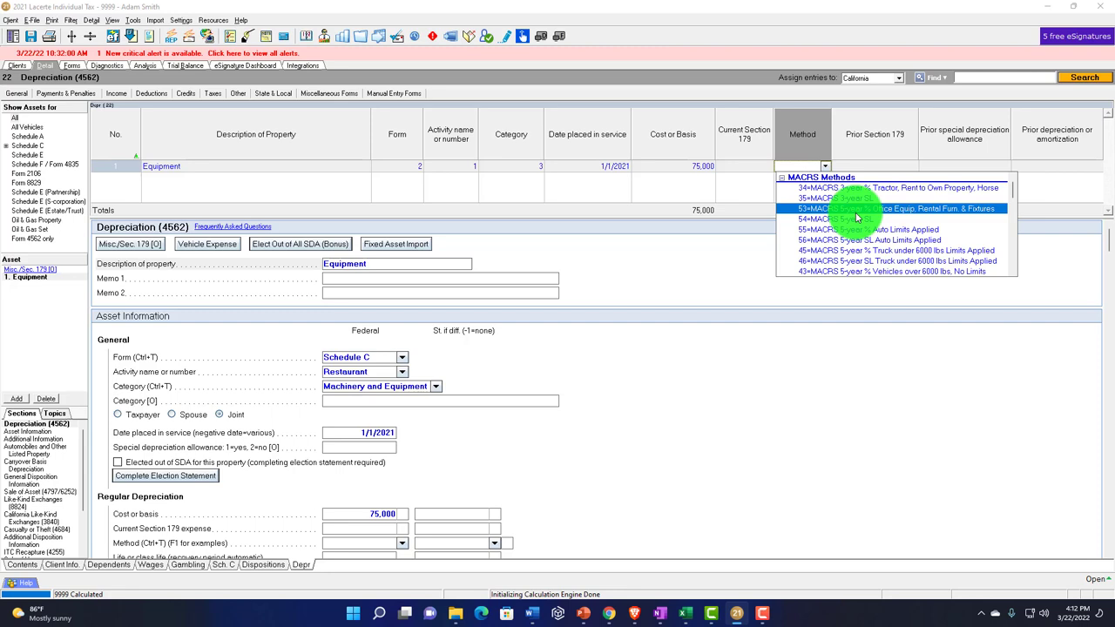
{"action": "left_click", "coordinate": [855, 211]}
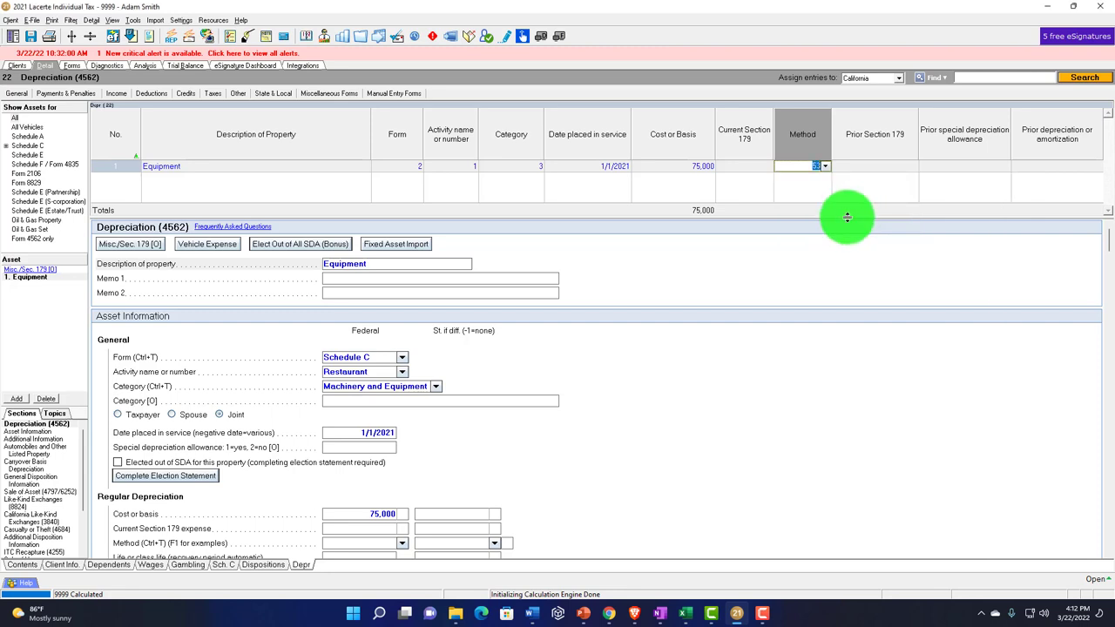
Open the Schedule C form for the restaurant and check the depreciation and section 179 deduction on line 13.
{"action": "key", "text": "Tab"}
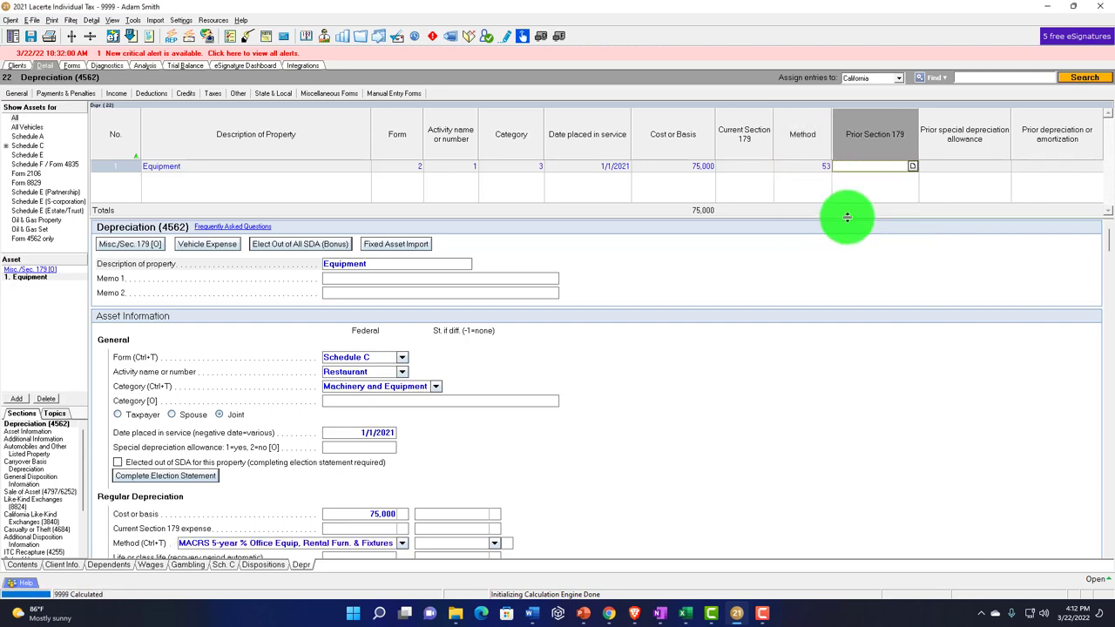
{"action": "key", "text": "Tab"}
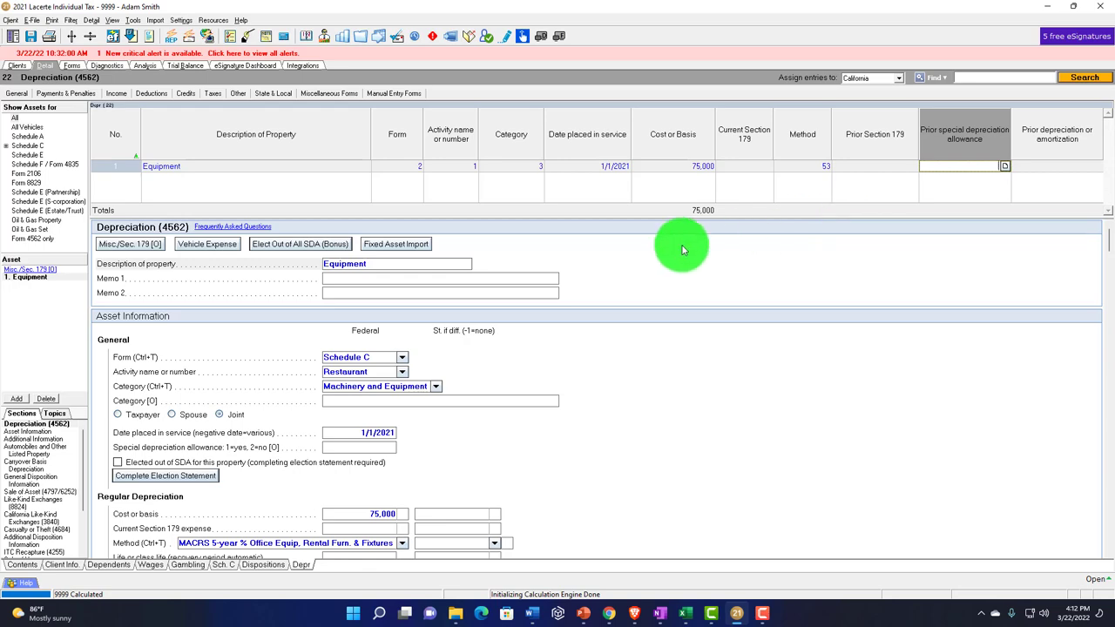
{"action": "left_click", "coordinate": [72, 65]}
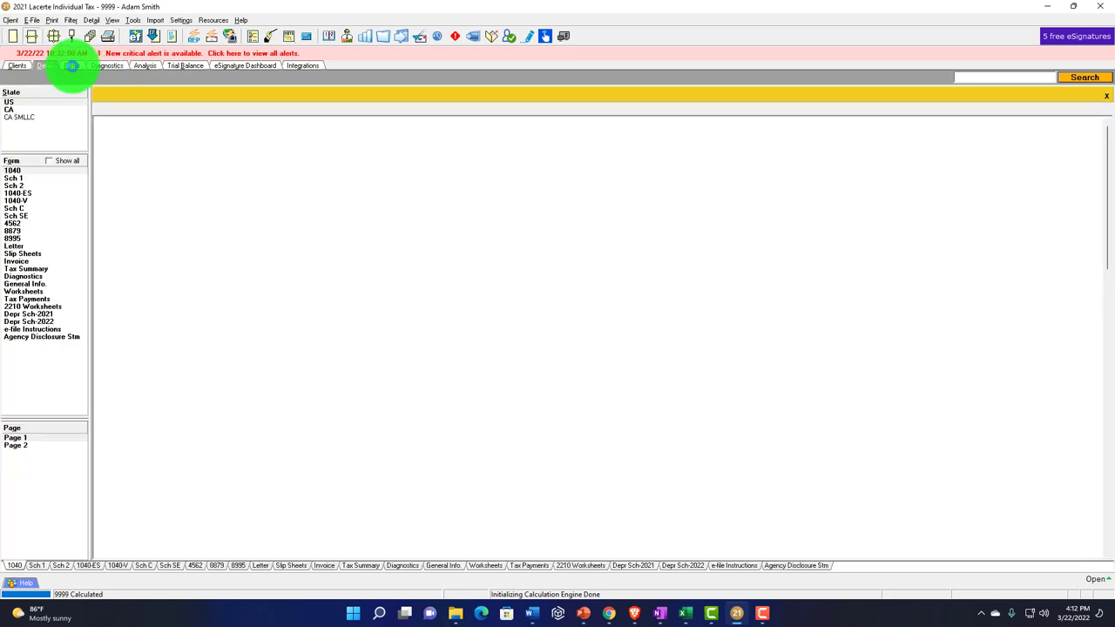
{"action": "left_click", "coordinate": [38, 213]}
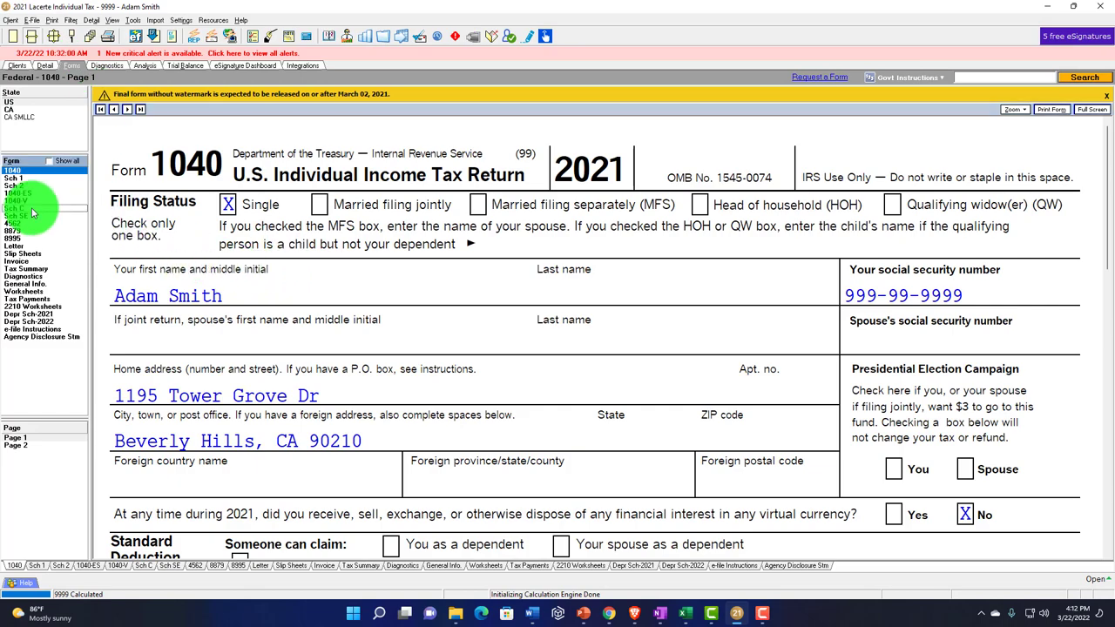
{"action": "scroll", "coordinate": [427, 357], "scroll_direction": "down", "scroll_amount": 5}
{"action": "scroll", "coordinate": [429, 364], "scroll_direction": "down", "scroll_amount": 9}
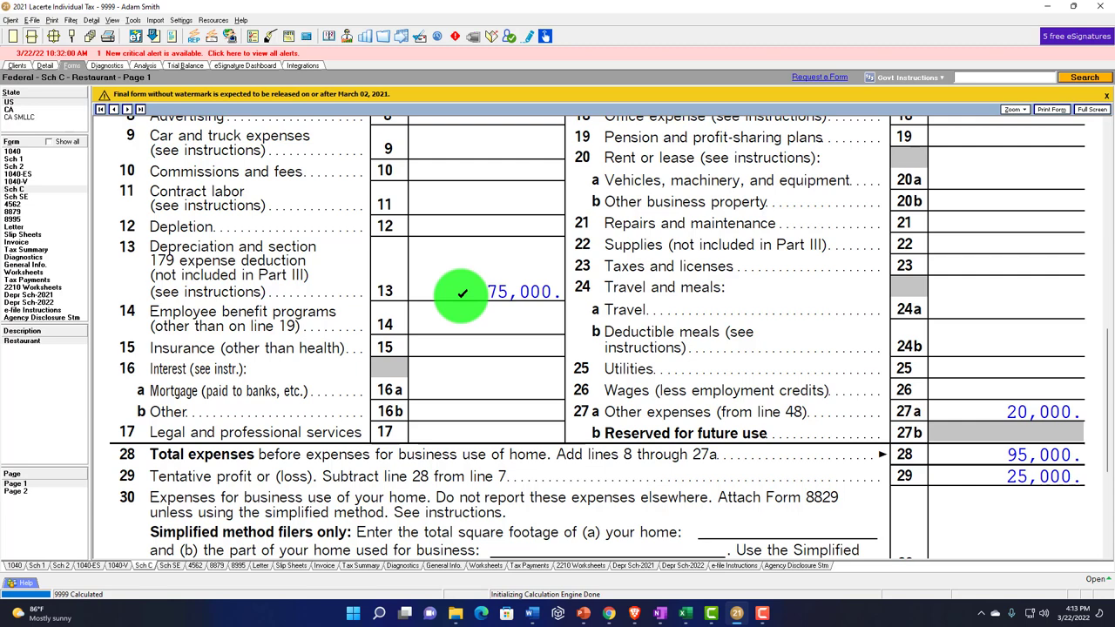
Open the 2021 depreciation schedule and examine the Equipment asset in its Regular Summary and Regular versions.
{"action": "left_click", "coordinate": [46, 296]}
{"action": "scroll", "coordinate": [493, 353], "scroll_direction": "down", "scroll_amount": 1}
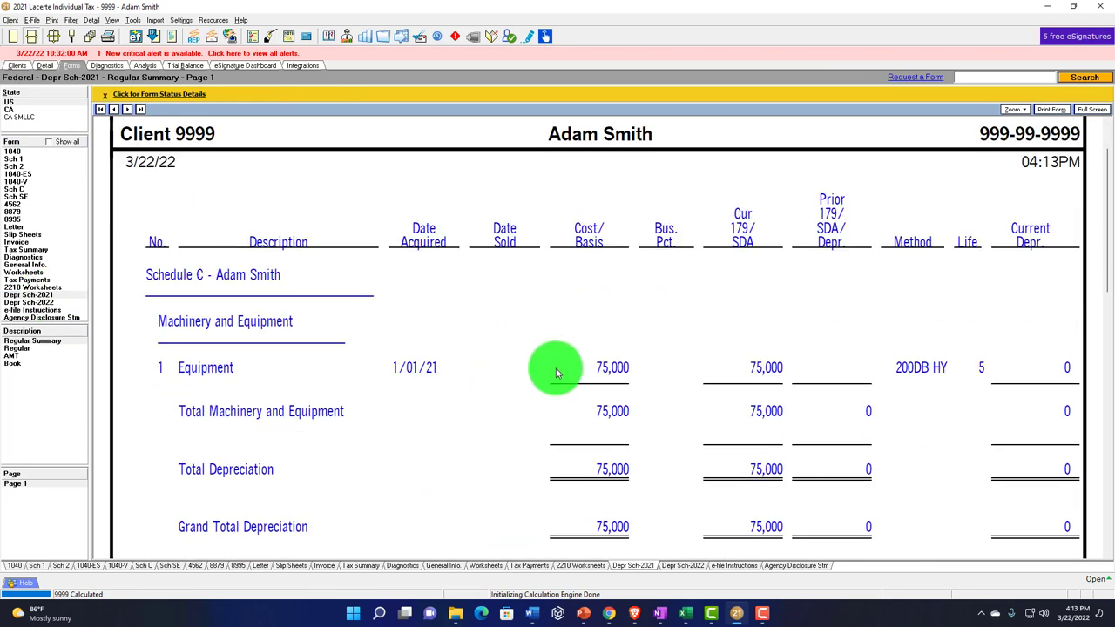
{"action": "left_click", "coordinate": [24, 348]}
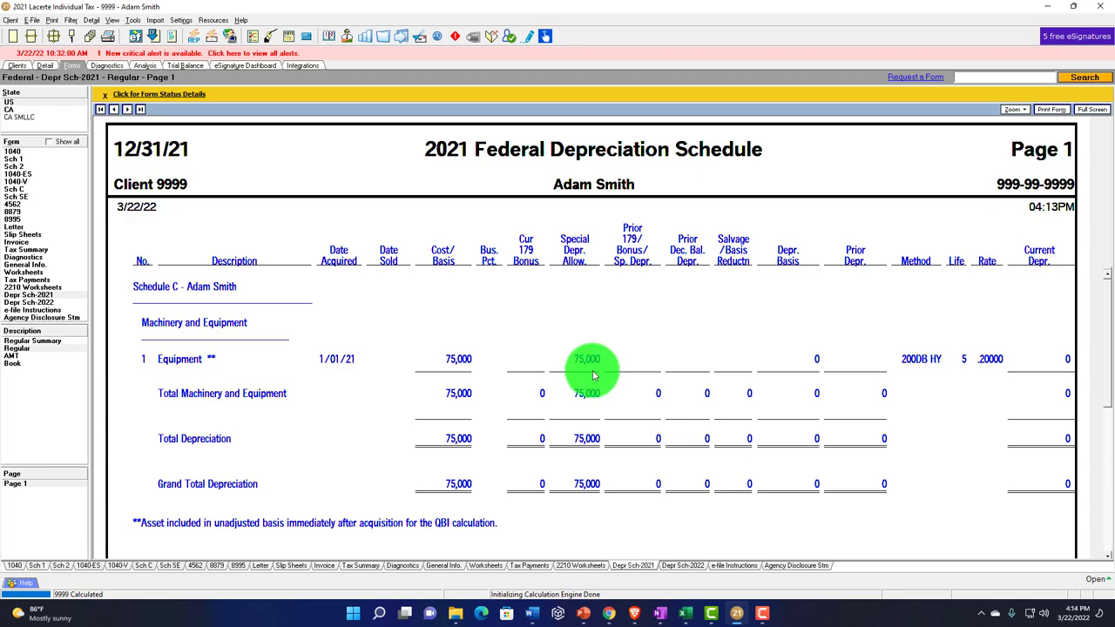
Set the Equipment asset's special depreciation allowance to 2 (no) and its current Section 179 expense to 0.
{"action": "left_click", "coordinate": [44, 66]}
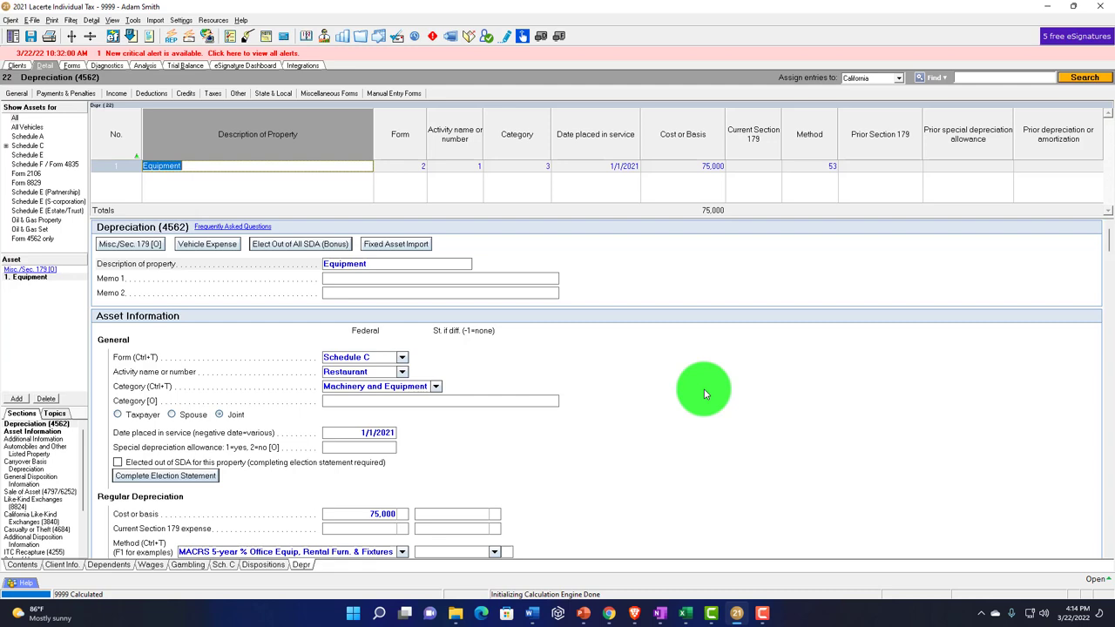
{"action": "key", "text": "F6"}
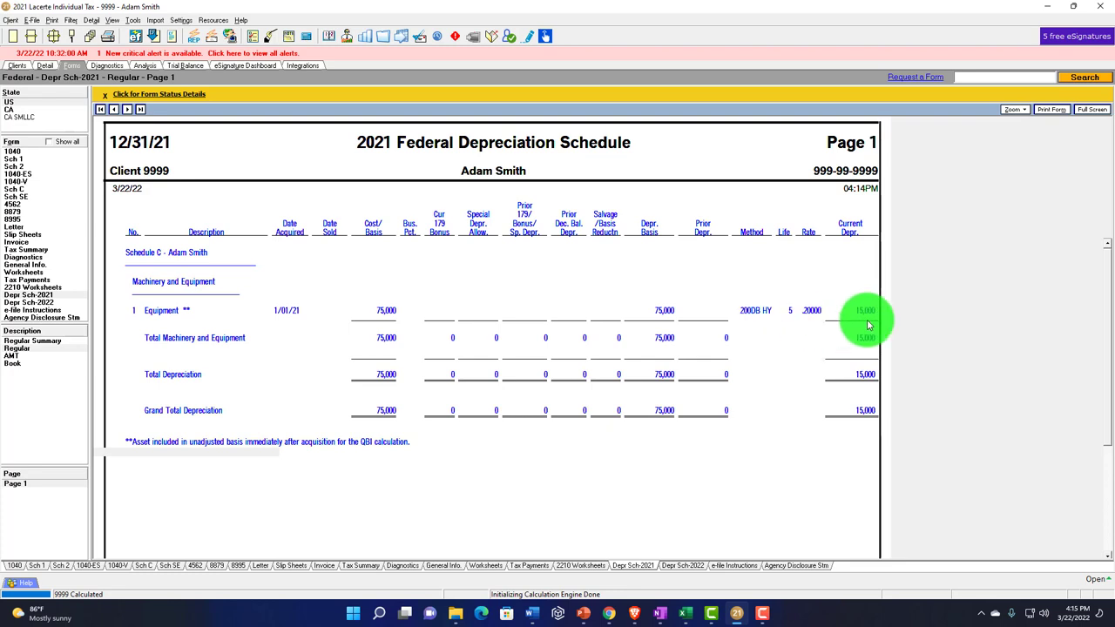
Review the recalculated depreciation on line 13 and the total expenses on the restaurant's Schedule C.
{"action": "left_click", "coordinate": [14, 189]}
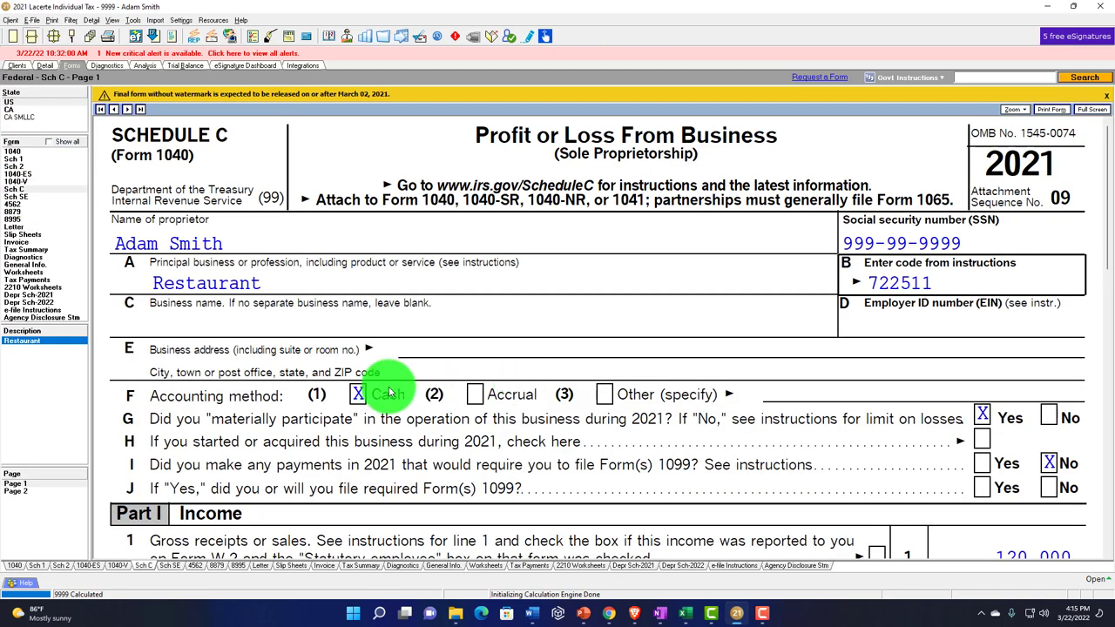
{"action": "scroll", "coordinate": [390, 394], "scroll_direction": "down", "scroll_amount": 6}
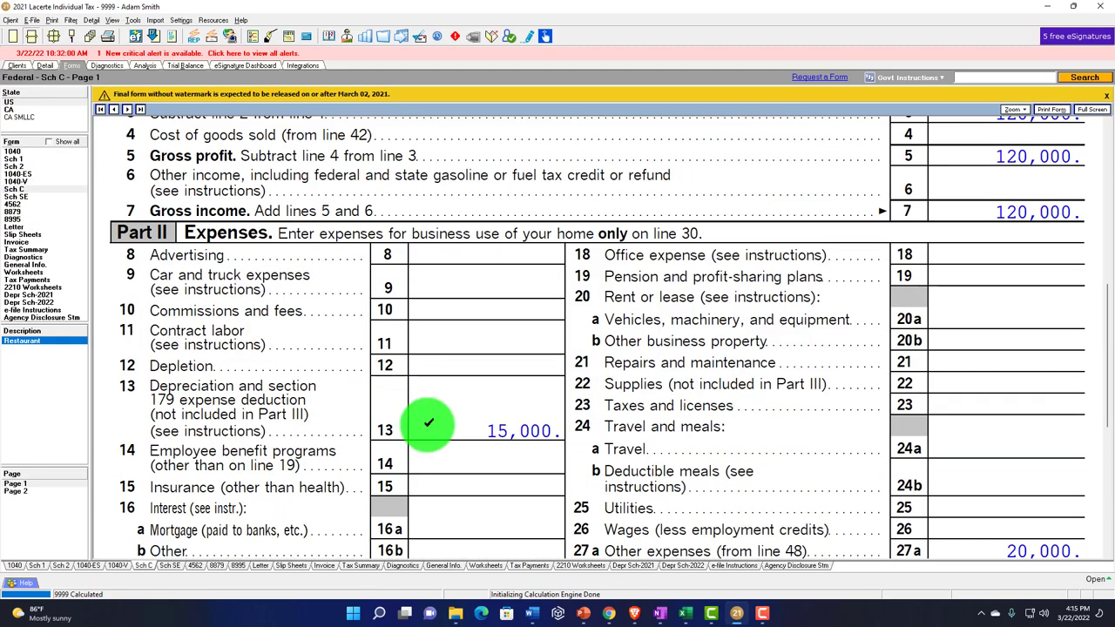
{"action": "scroll", "coordinate": [431, 420], "scroll_direction": "down", "scroll_amount": 2}
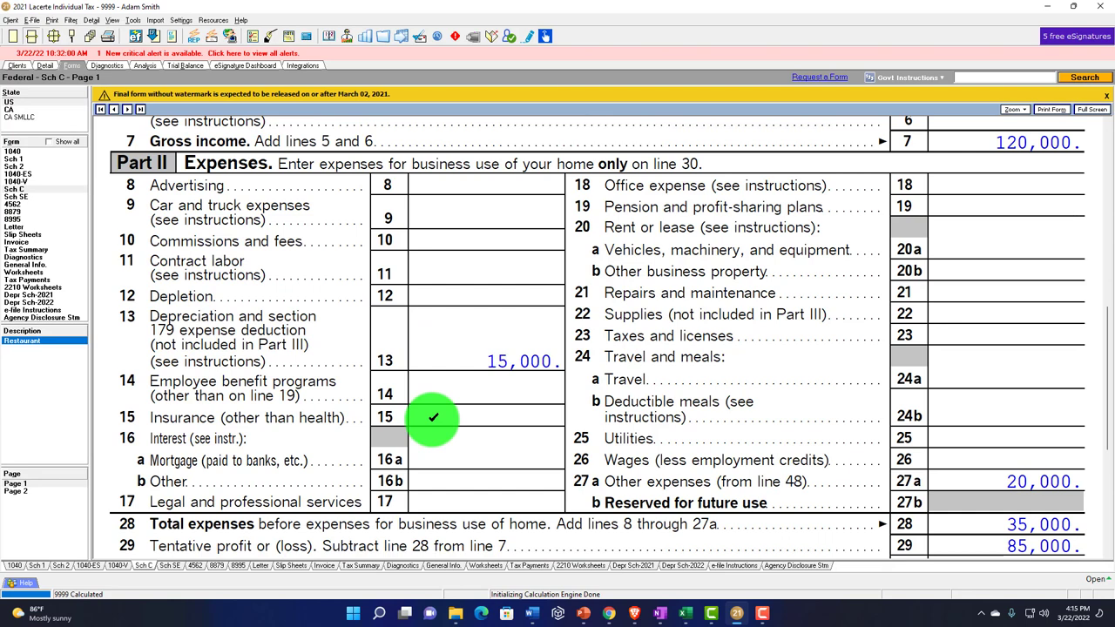
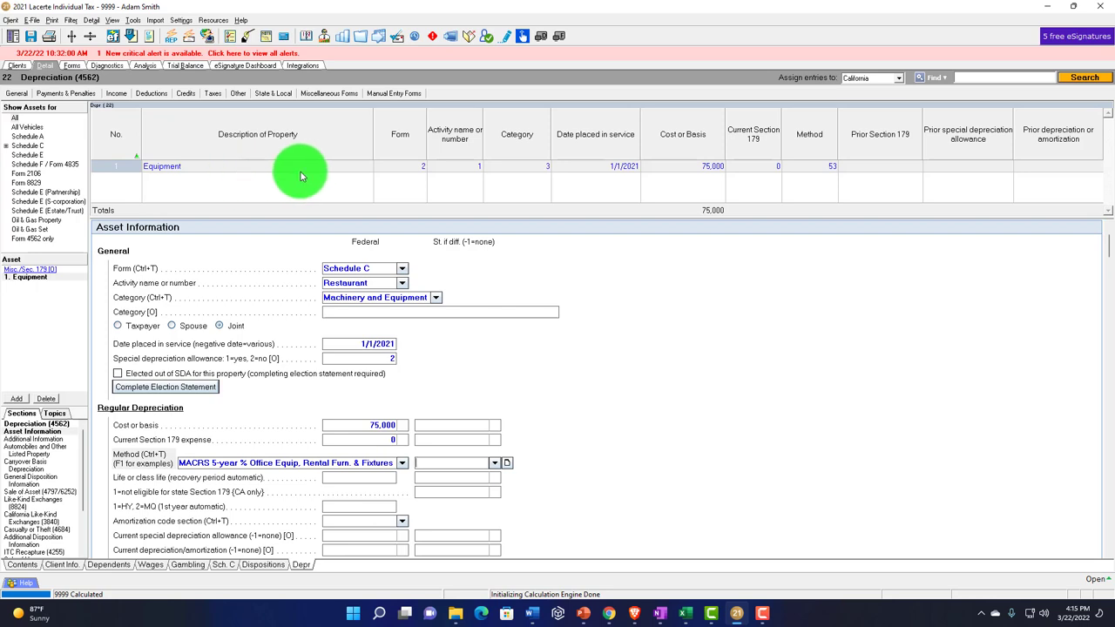
Set the Equipment asset's date placed in service to 1/1/2018.
{"action": "left_click", "coordinate": [592, 168]}
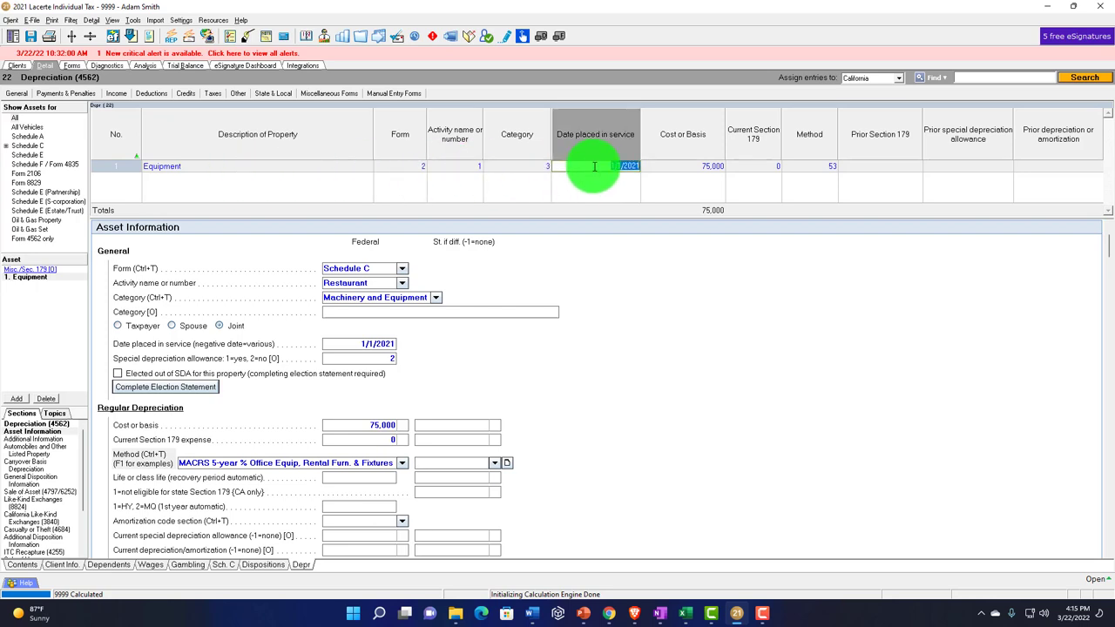
{"action": "key", "text": "Tab"}
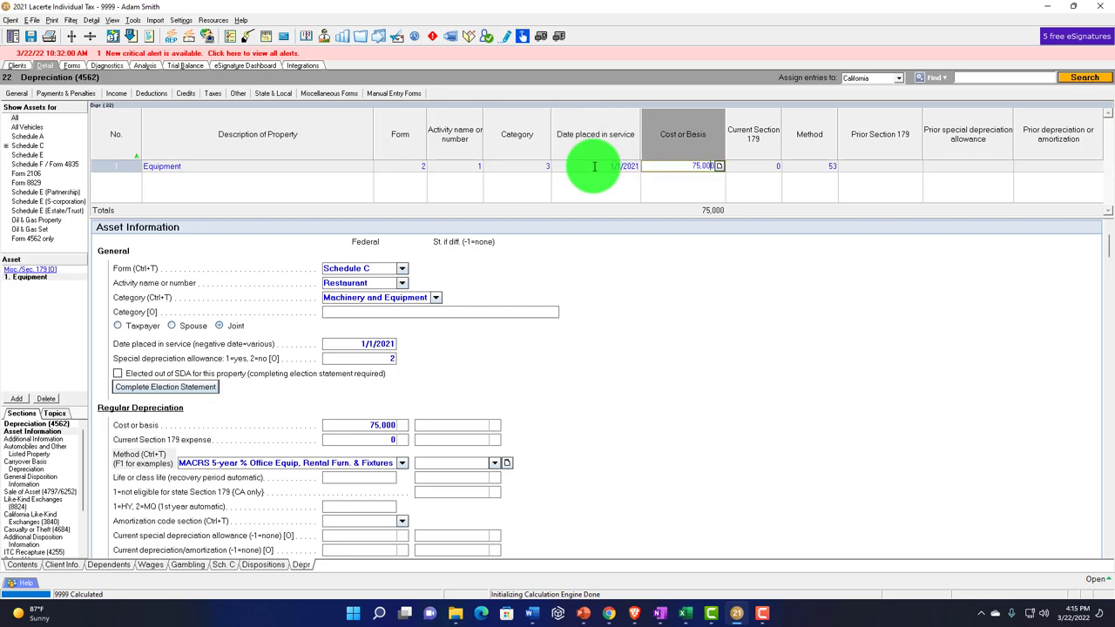
{"action": "left_click", "coordinate": [627, 168]}
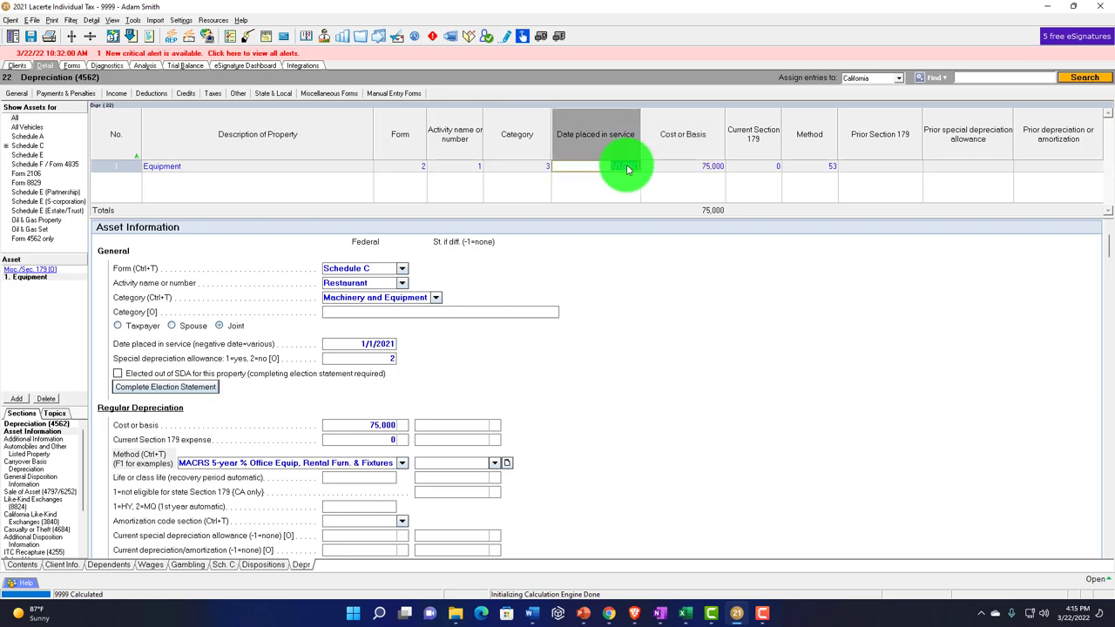
{"action": "left_click", "coordinate": [628, 167]}
{"action": "key", "text": "BackSpace"}
{"action": "key", "text": "BackSpace"}
{"action": "type", "text": "18"}
{"action": "key", "text": "Tab"}
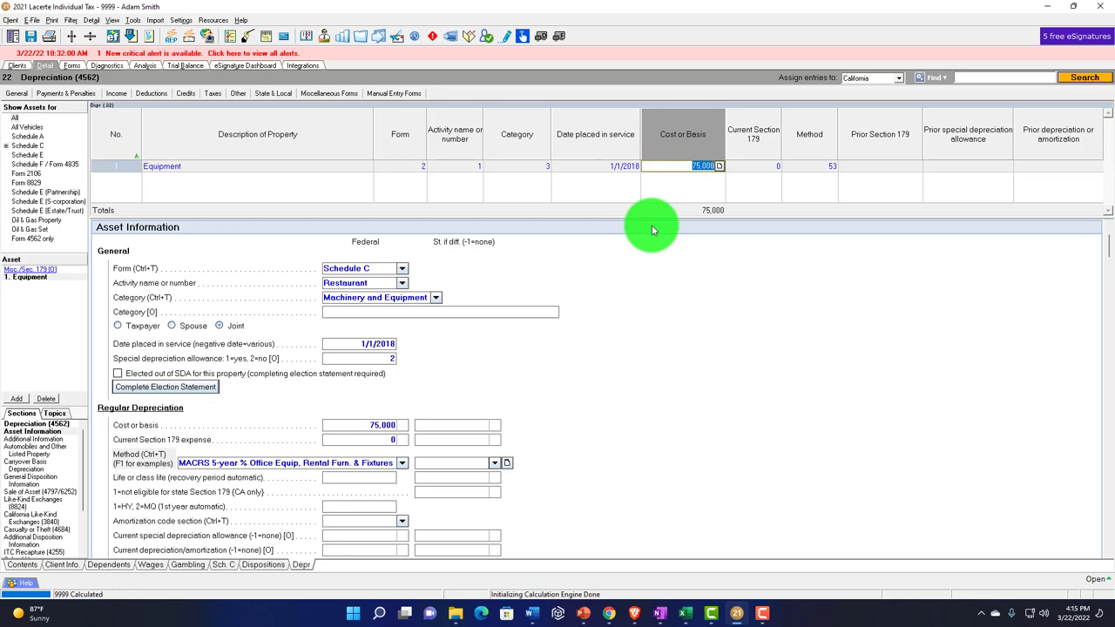
{"action": "key", "text": "Tab"}
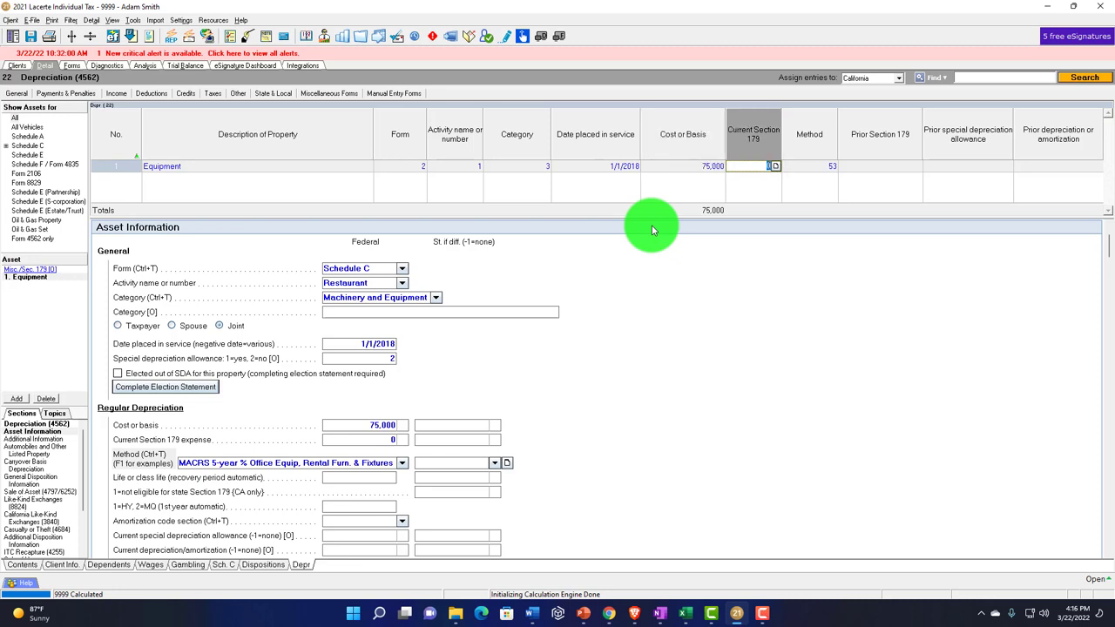
{"action": "key", "text": "Tab"}
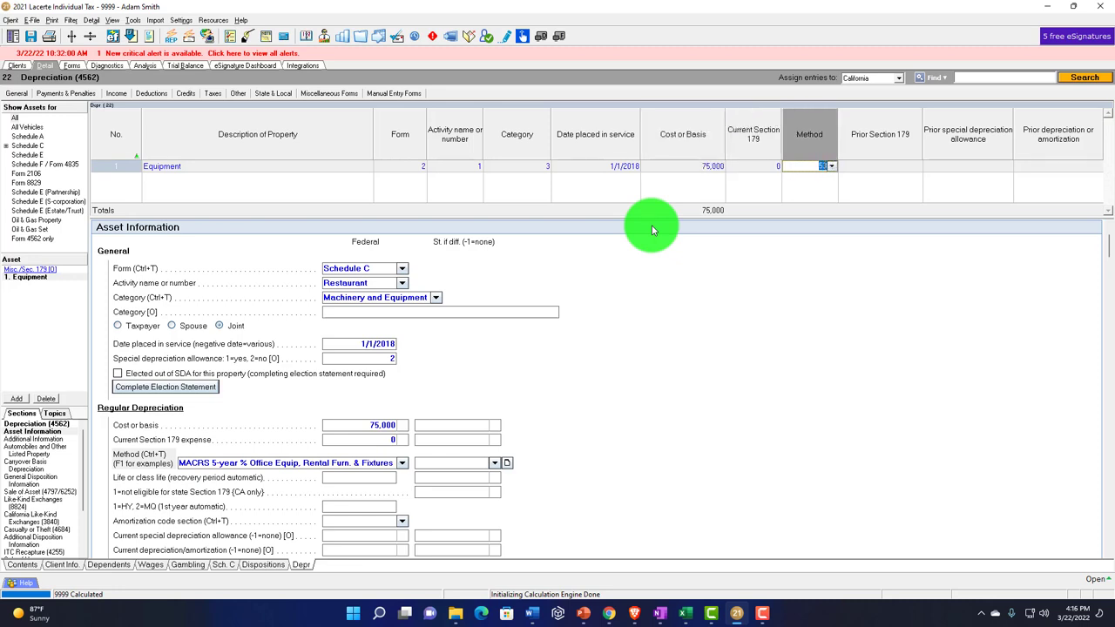
{"action": "key", "text": "Tab"}
{"action": "key", "text": "Tab"}
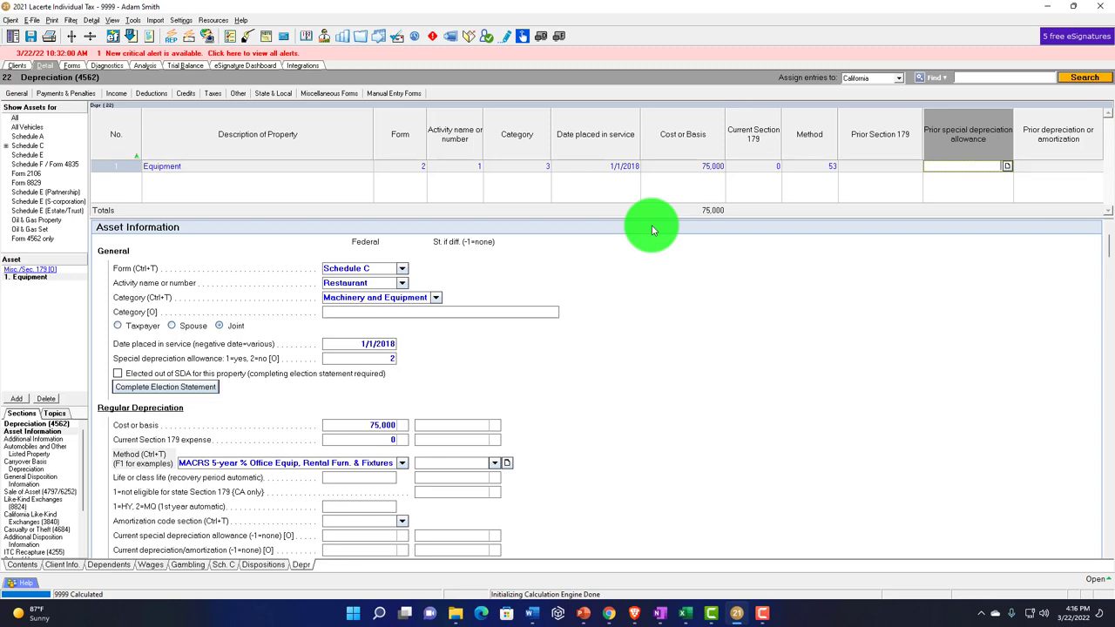
{"action": "type", "text": "20,"}
{"action": "type", "text": "0000"}
{"action": "key", "text": "Tab"}
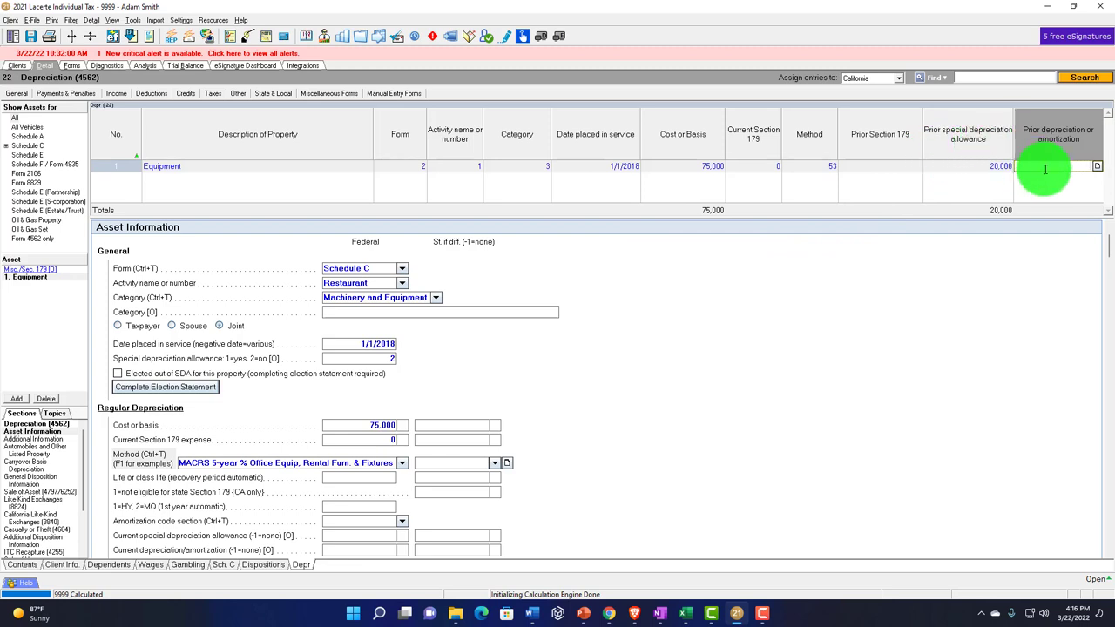
{"action": "type", "text": "20000"}
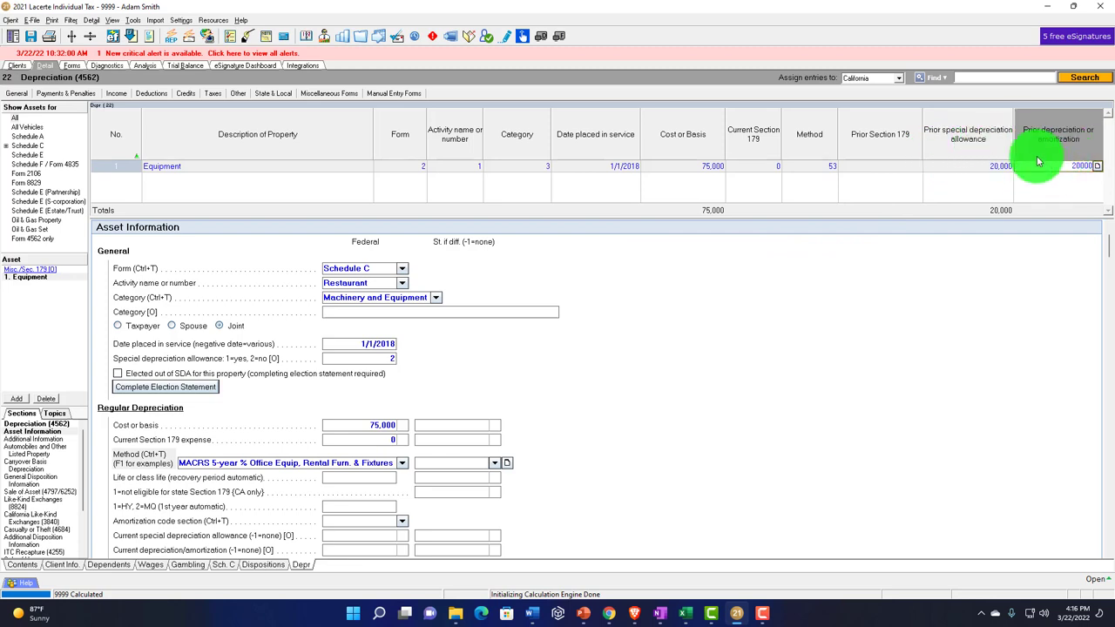
{"action": "left_click", "coordinate": [988, 169]}
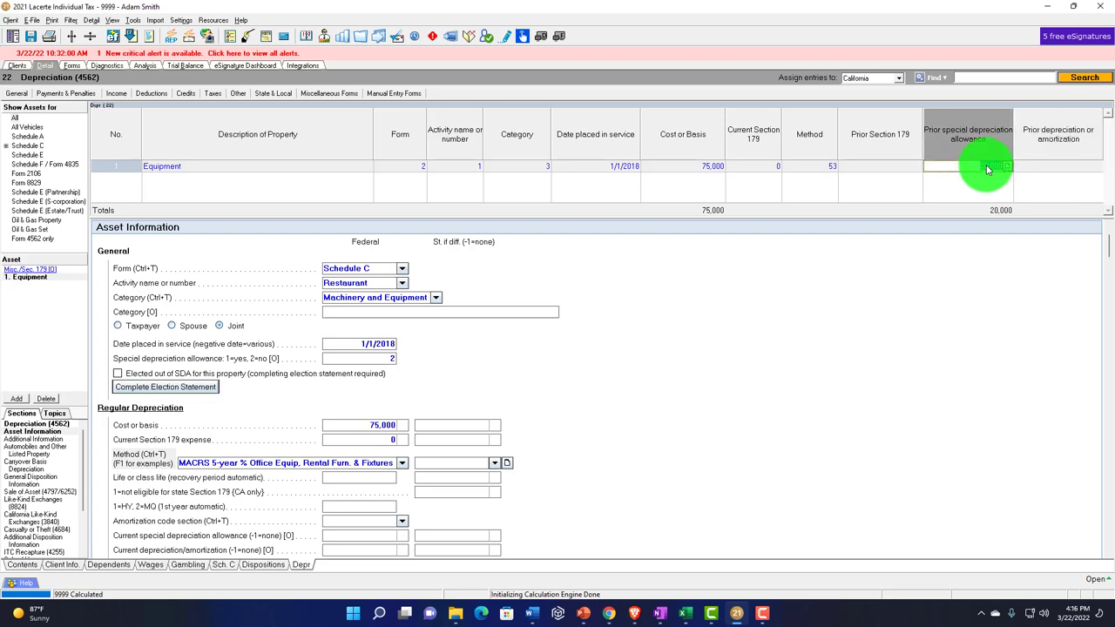
{"action": "key", "text": "Delete"}
Set the Equipment asset's prior depreciation or amortization to 20,000.
{"action": "key", "text": "Tab"}
{"action": "type", "text": "20,0"}
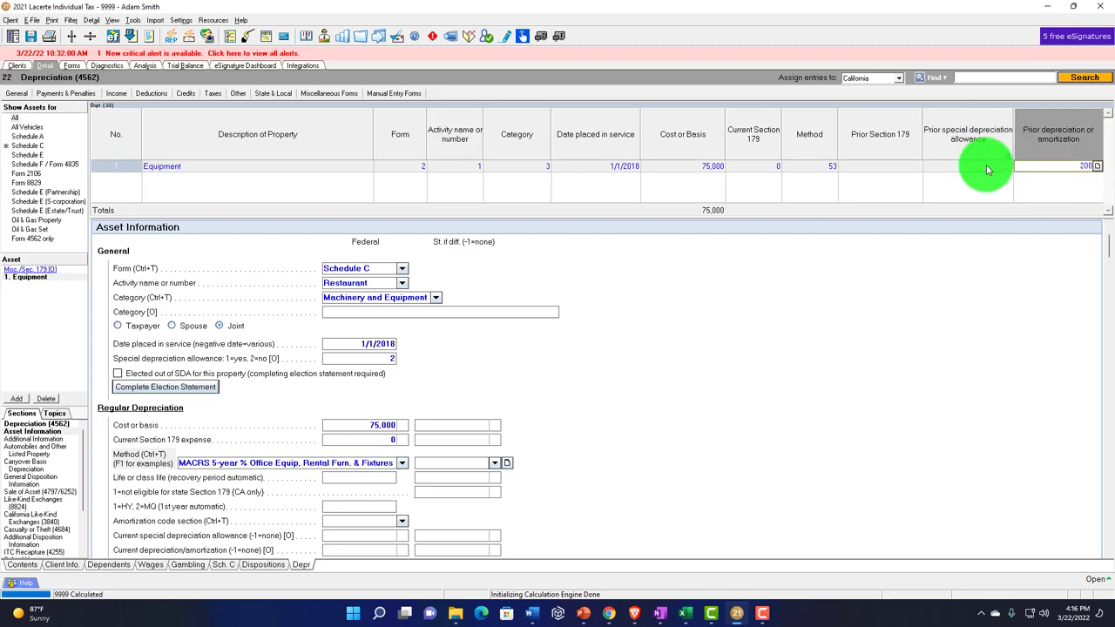
{"action": "type", "text": "00"}
{"action": "left_click", "coordinate": [964, 171]}
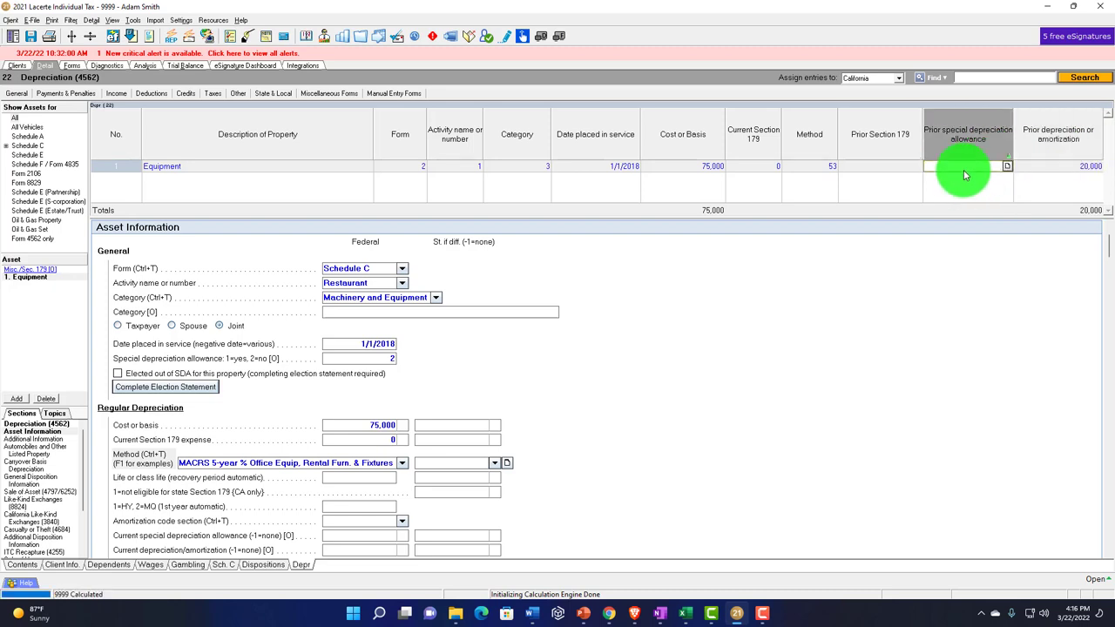
Check the depreciation on Schedule C line 13 and examine the Regular version of the 2021 depreciation schedule.
{"action": "left_click", "coordinate": [73, 66]}
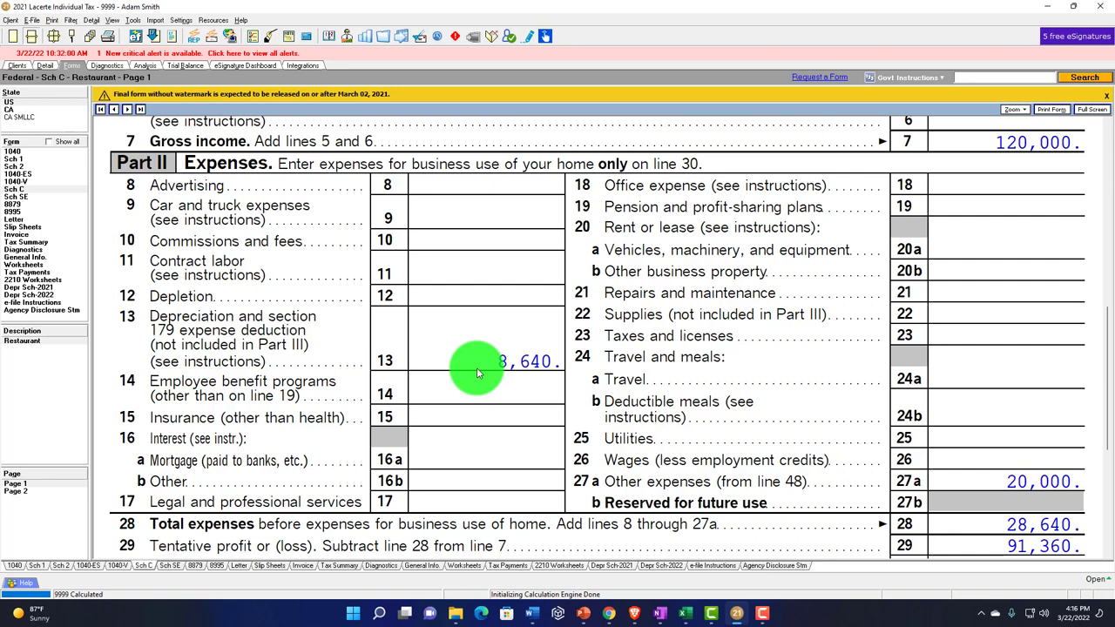
{"action": "left_click", "coordinate": [51, 294]}
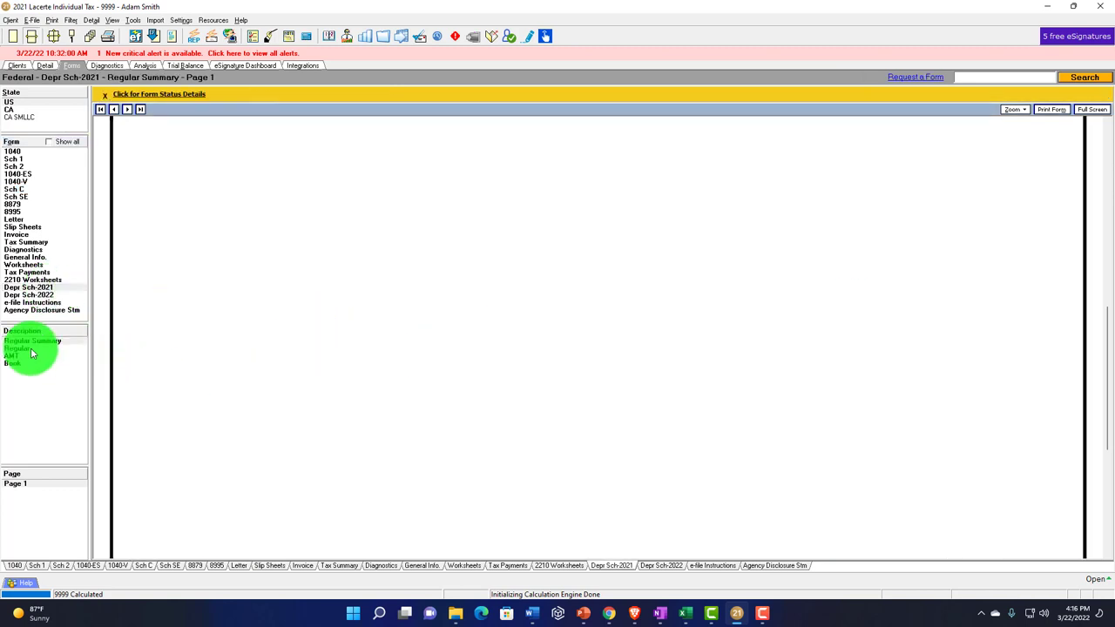
{"action": "left_click", "coordinate": [31, 351]}
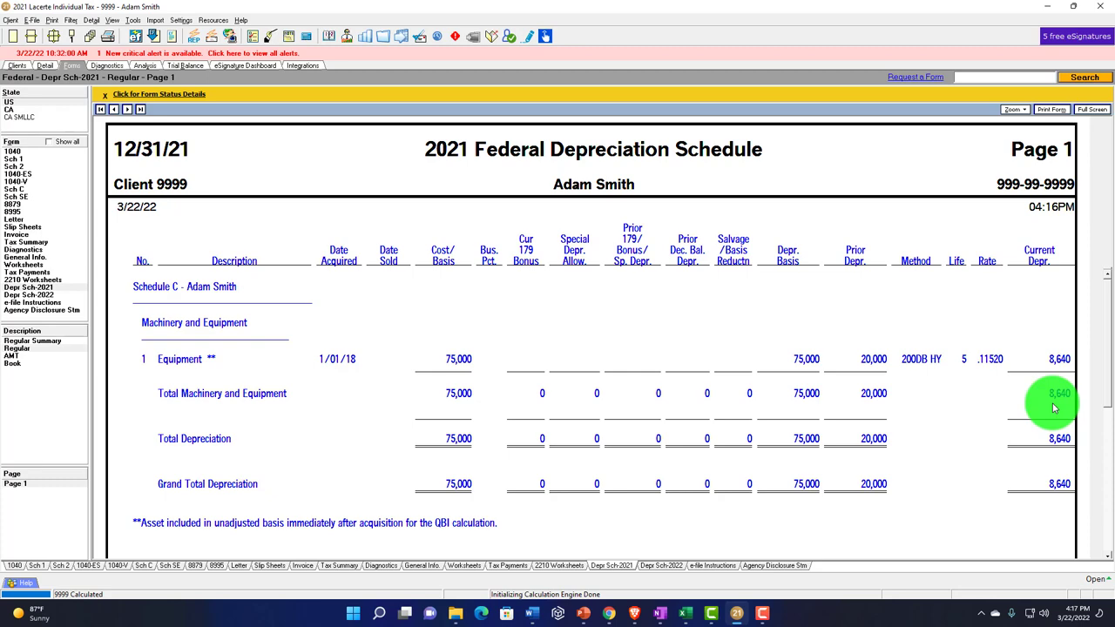
Compare Schedule C's depreciation deduction with the Regular and Book versions of the 2021 depreciation schedule.
{"action": "left_click", "coordinate": [26, 190]}
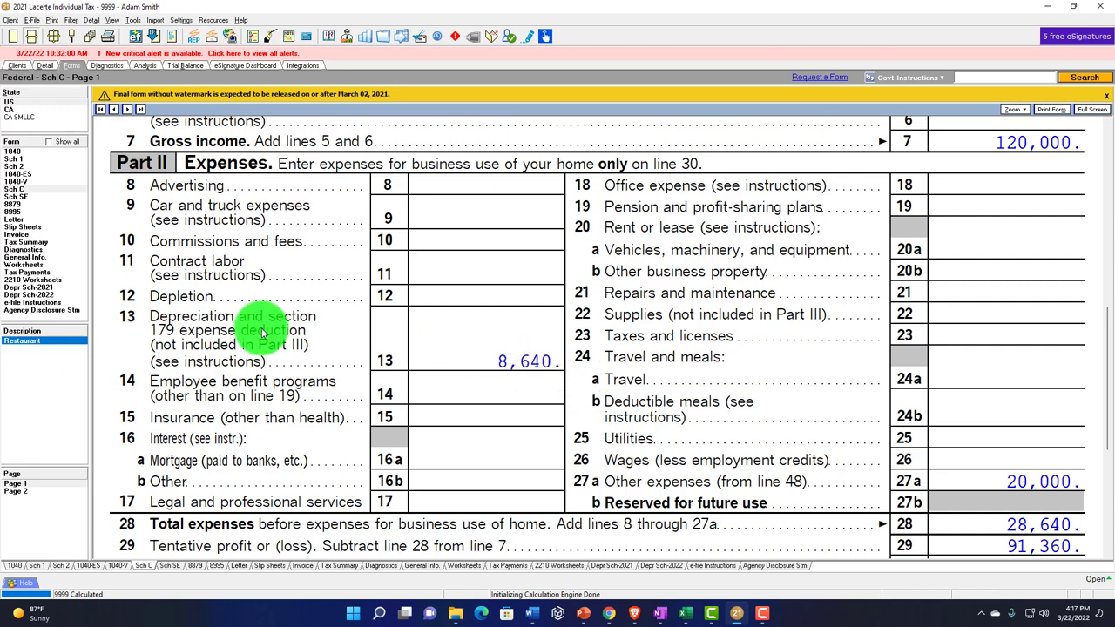
{"action": "left_click", "coordinate": [51, 288]}
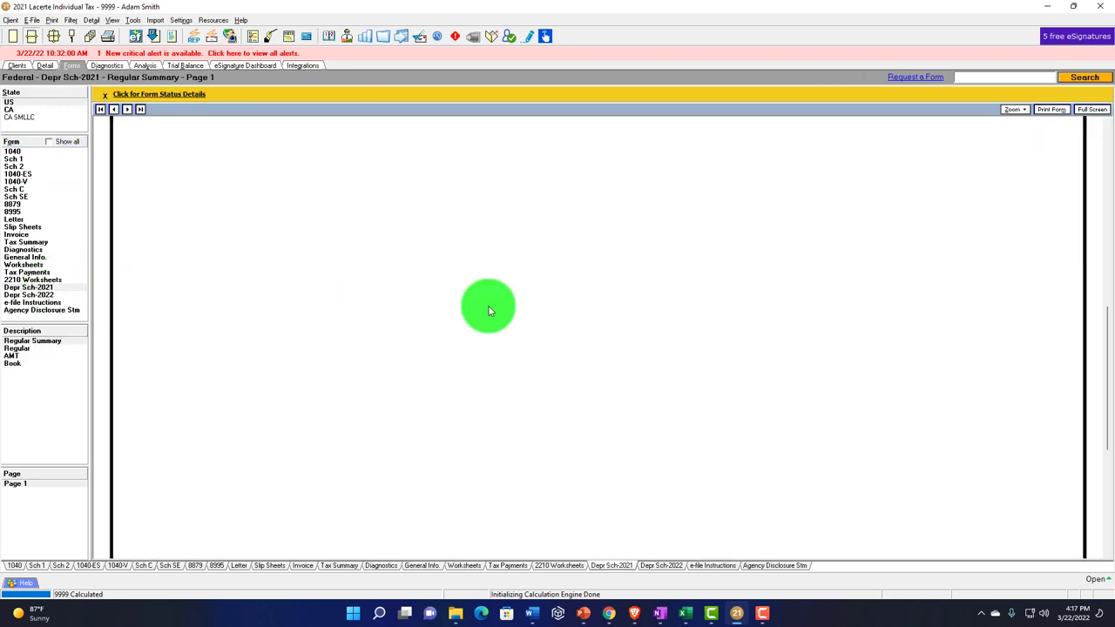
{"action": "left_click", "coordinate": [40, 348]}
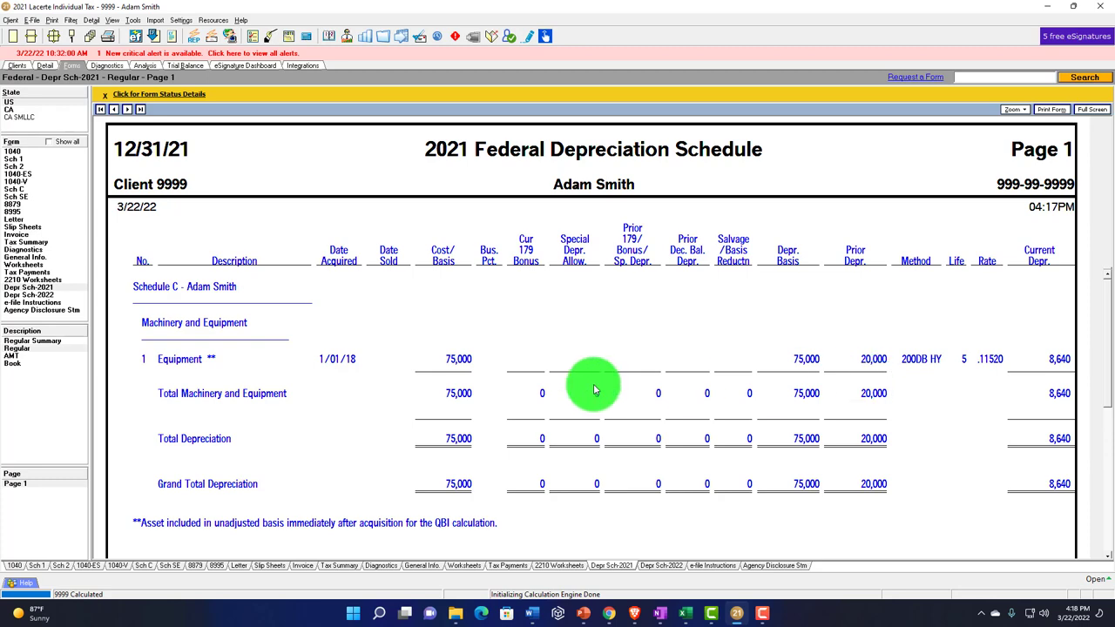
{"action": "left_click", "coordinate": [18, 364]}
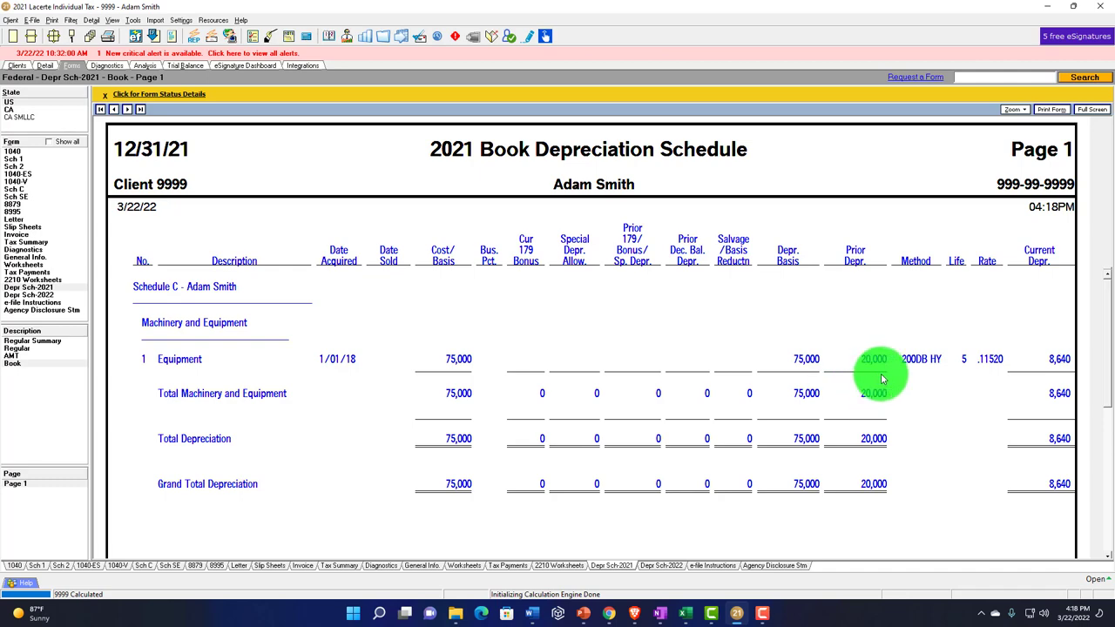
Give the Equipment asset straight-line book depreciation with 10,000 of prior depreciation, and compare the Book and Regular 2021 schedules.
{"action": "left_click", "coordinate": [48, 63]}
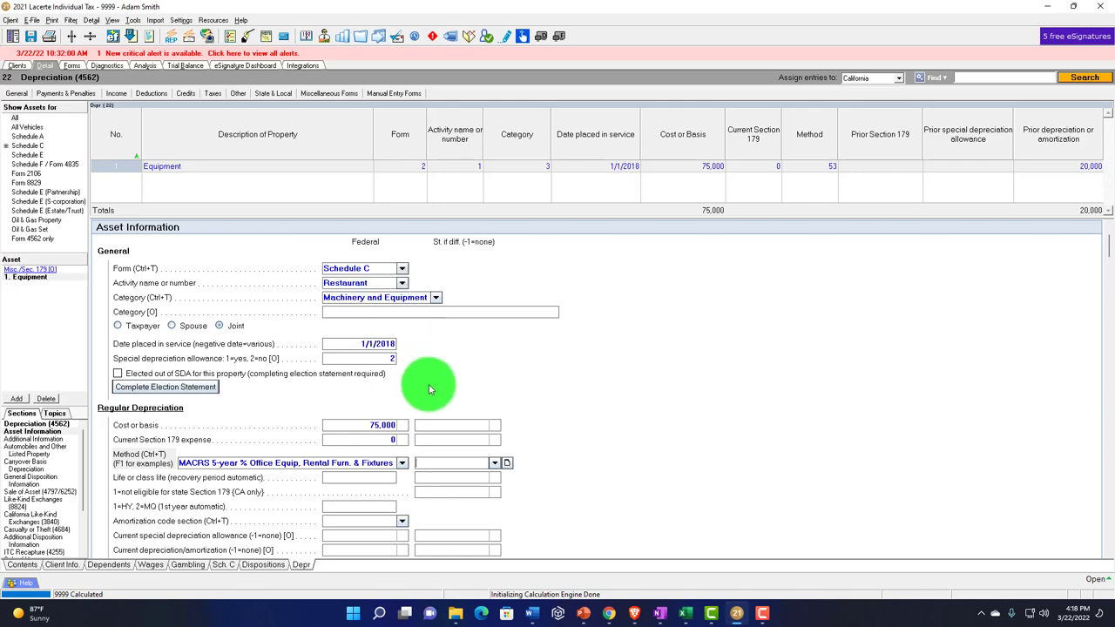
{"action": "key", "text": "ctrl+Tab"}
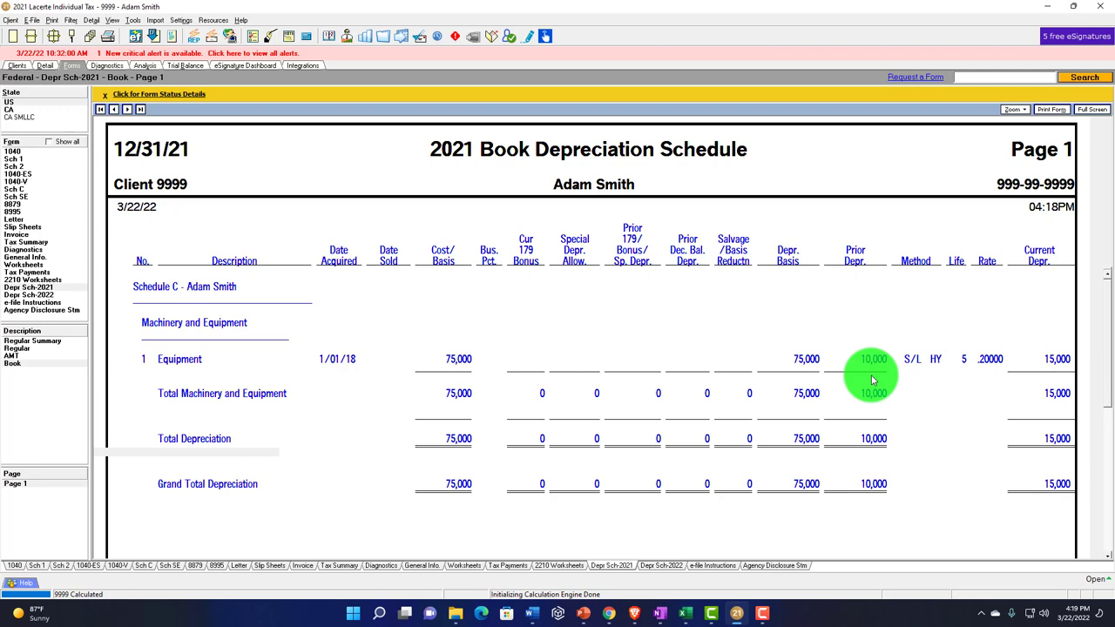
{"action": "left_click", "coordinate": [22, 347]}
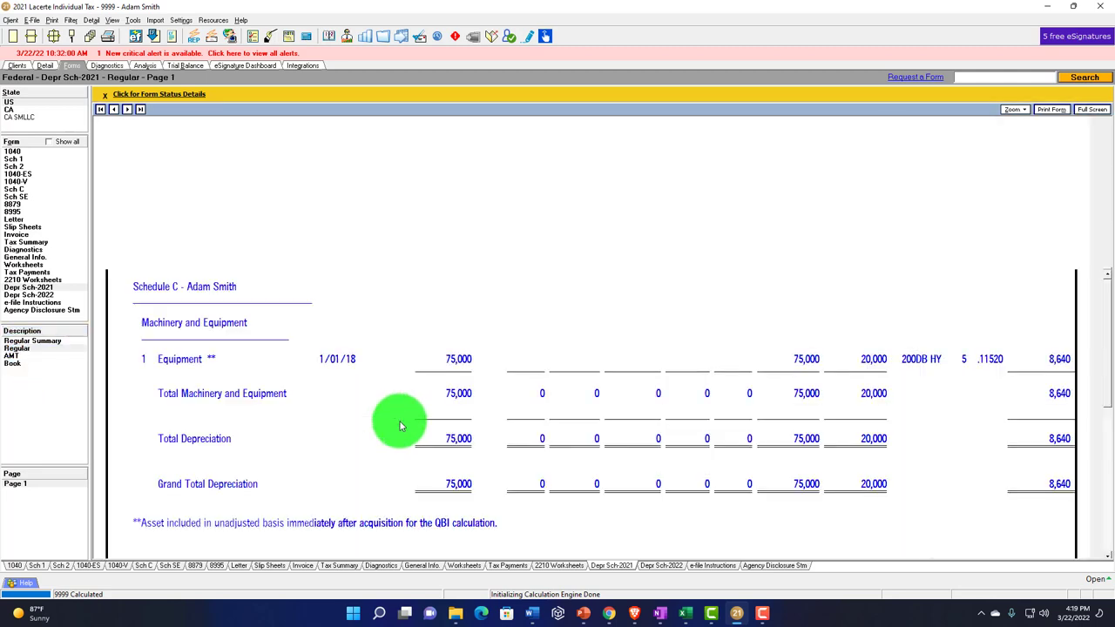
Record the Equipment asset's sale with a disposal date of 6/15/2021 and a Form 4797 sales price of 70,000.
{"action": "left_click", "coordinate": [46, 65]}
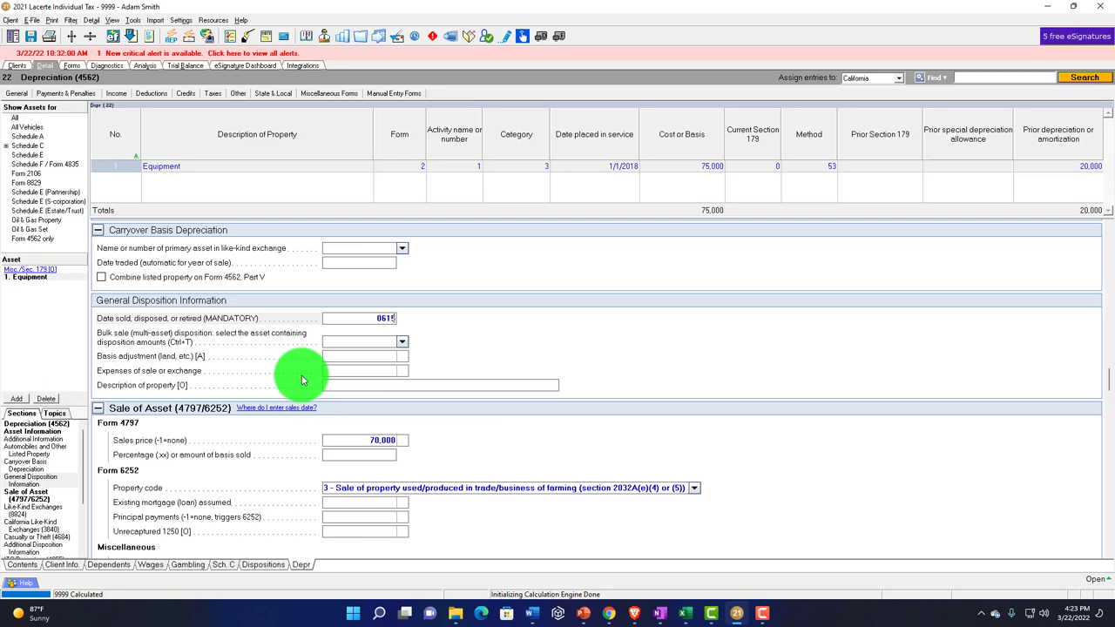
{"action": "key", "text": "Tab"}
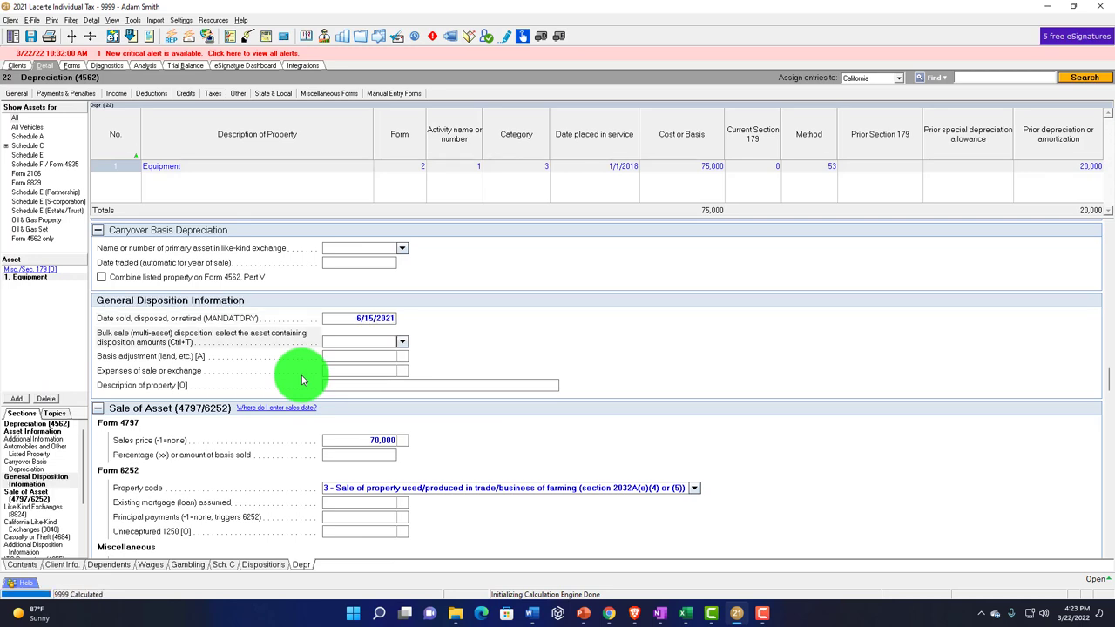
{"action": "key", "text": "Tab"}
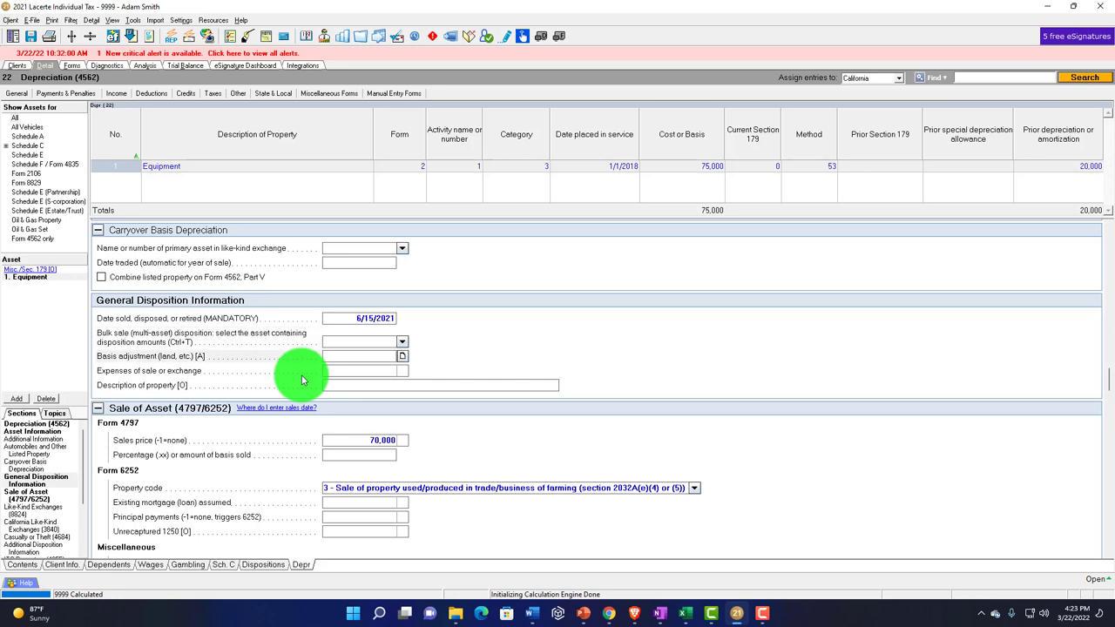
{"action": "key", "text": "Tab"}
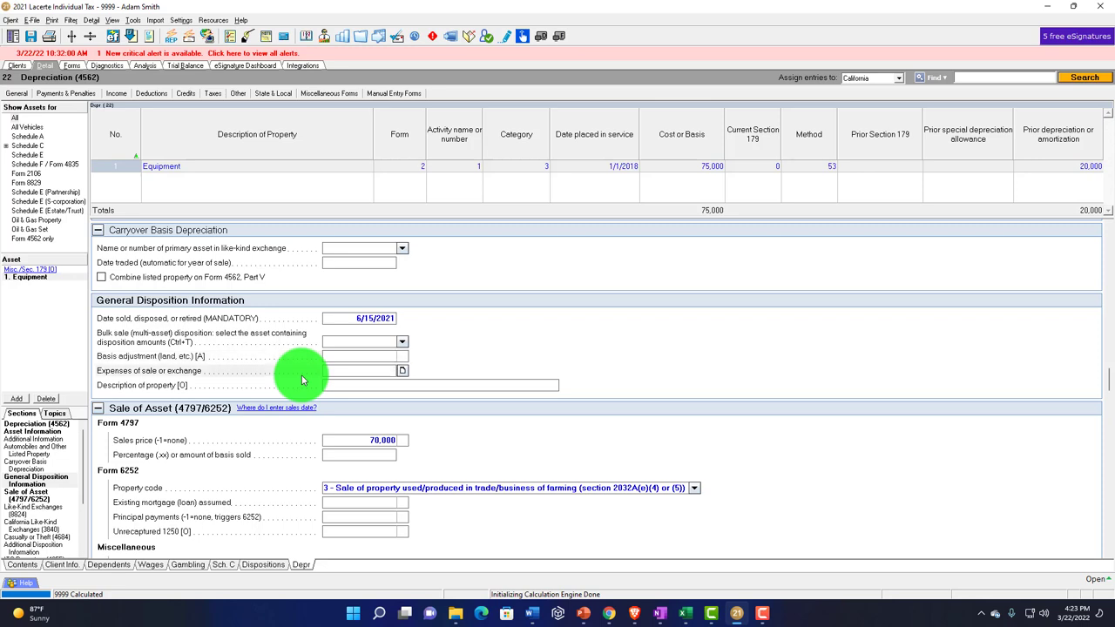
{"action": "left_click", "coordinate": [344, 441]}
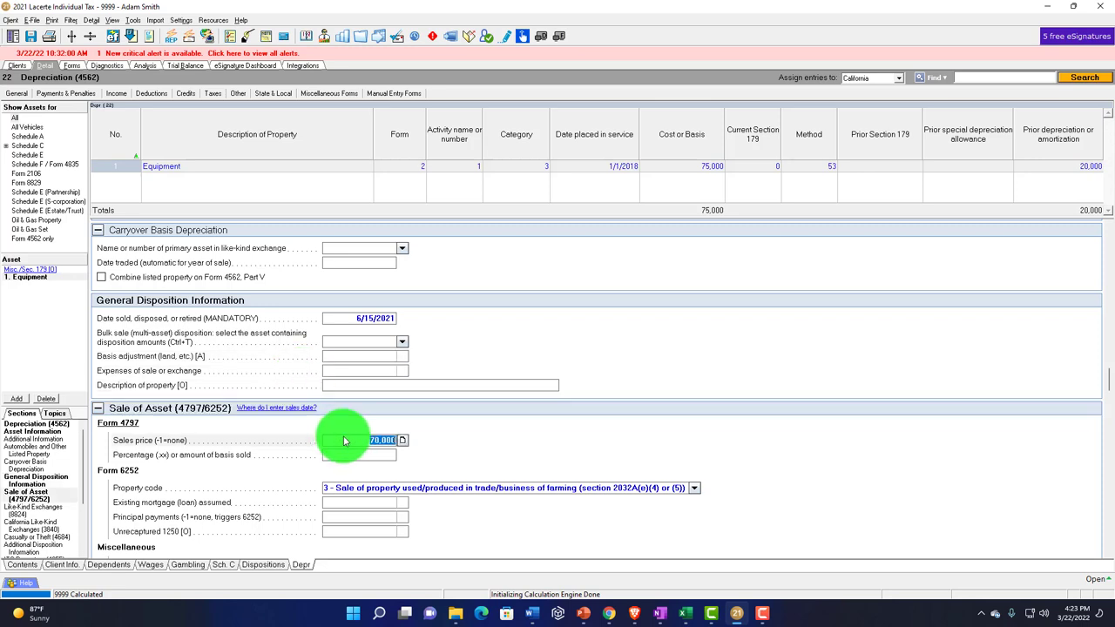
Compare the depreciation on Schedule C line 13 with the sold equipment's current depreciation on the Regular 2021 depreciation schedule.
{"action": "left_click", "coordinate": [72, 65]}
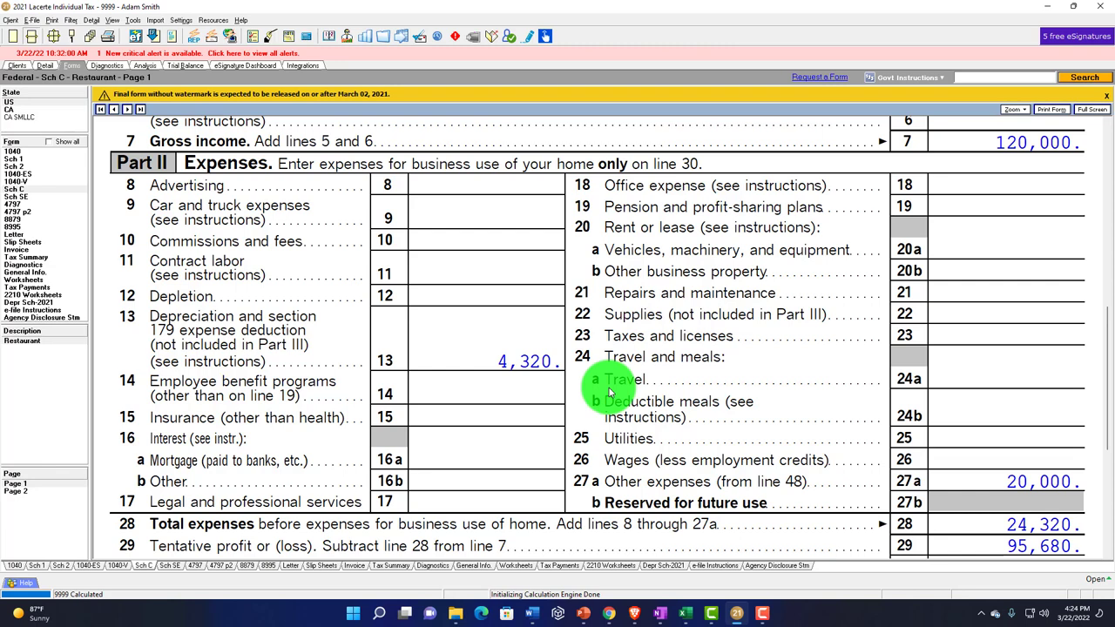
{"action": "scroll", "coordinate": [609, 389], "scroll_direction": "down", "scroll_amount": 2}
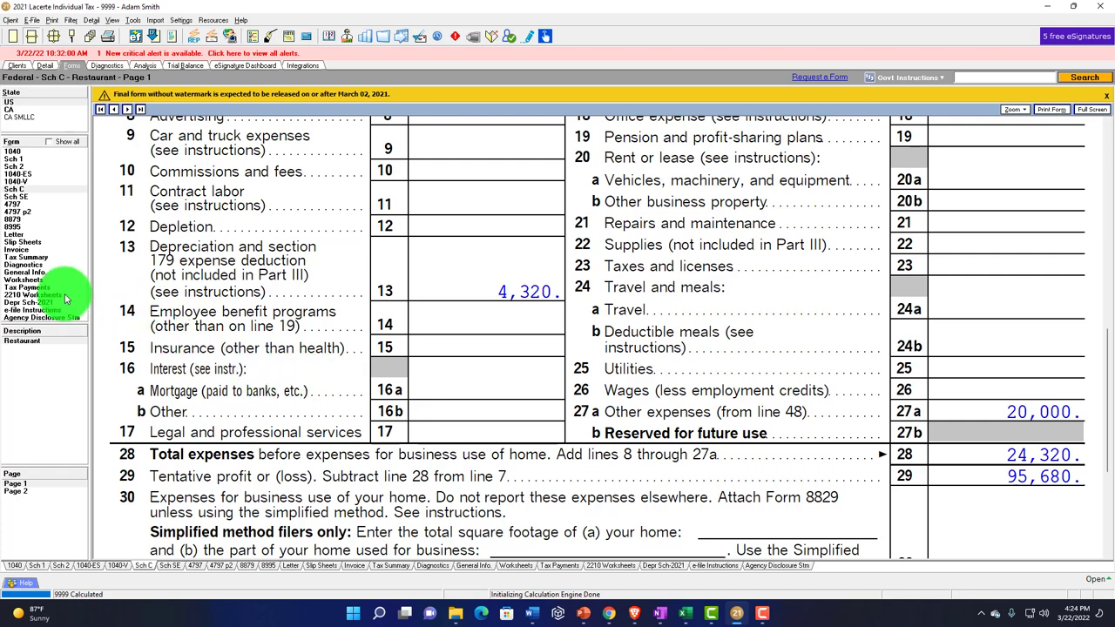
{"action": "scroll", "coordinate": [64, 295], "scroll_direction": "down", "scroll_amount": 2}
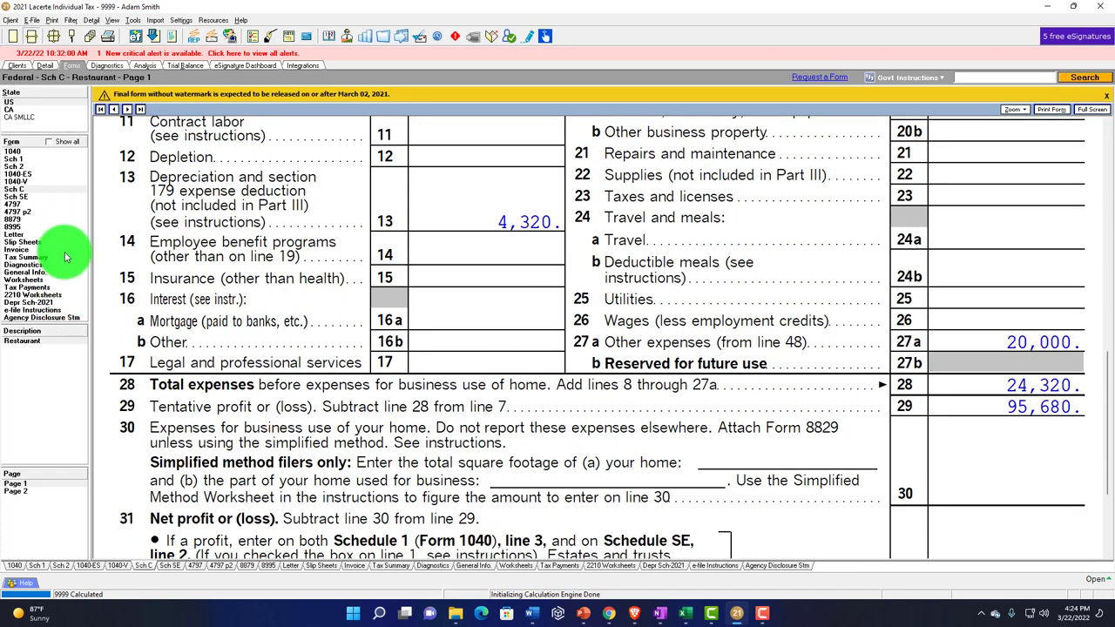
{"action": "left_click", "coordinate": [48, 305]}
{"action": "left_click", "coordinate": [48, 303]}
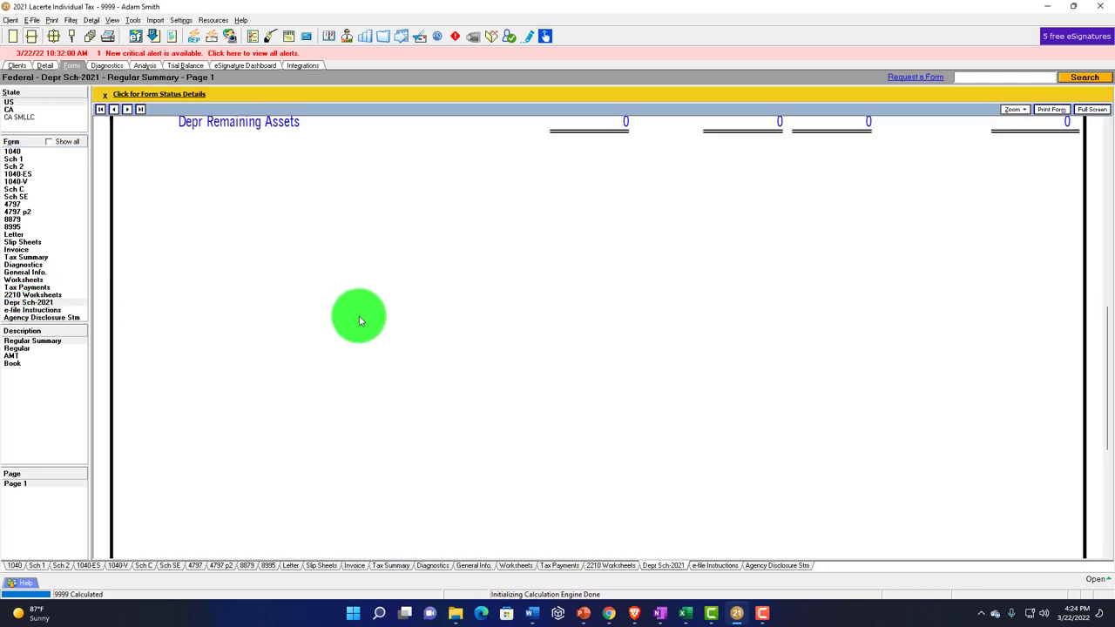
{"action": "left_click", "coordinate": [22, 342]}
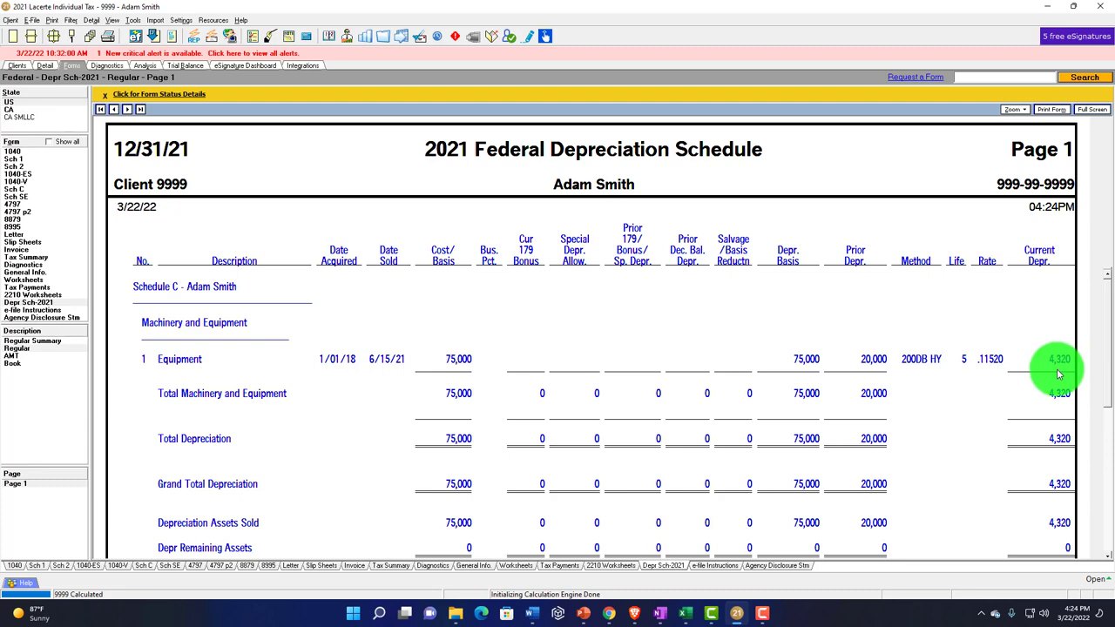
{"action": "scroll", "coordinate": [1032, 390], "scroll_direction": "down", "scroll_amount": 1}
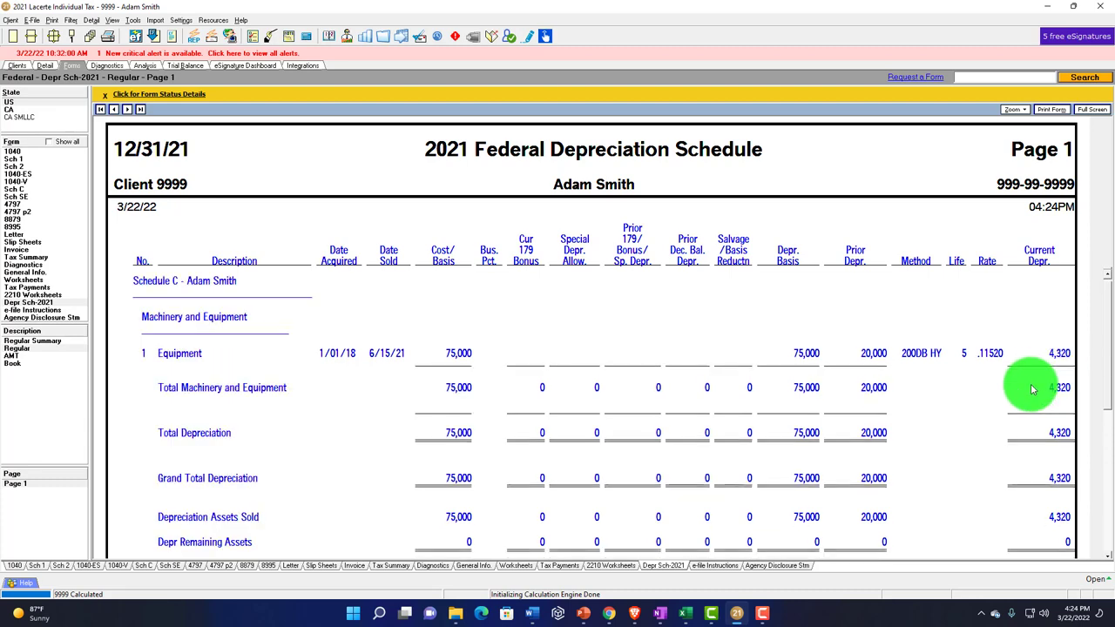
{"action": "scroll", "coordinate": [1032, 389], "scroll_direction": "down", "scroll_amount": 3}
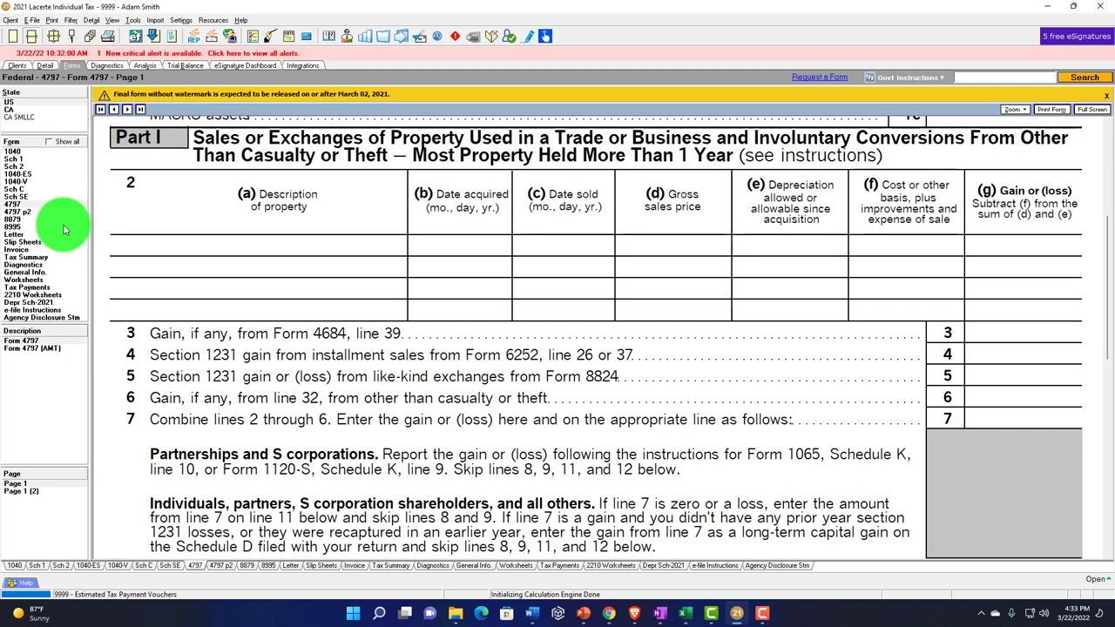
Look over Form 4797 and examine the equipment's sale figures on lines 20 to 25b of its second page.
{"action": "scroll", "coordinate": [281, 212], "scroll_direction": "up", "scroll_amount": 5}
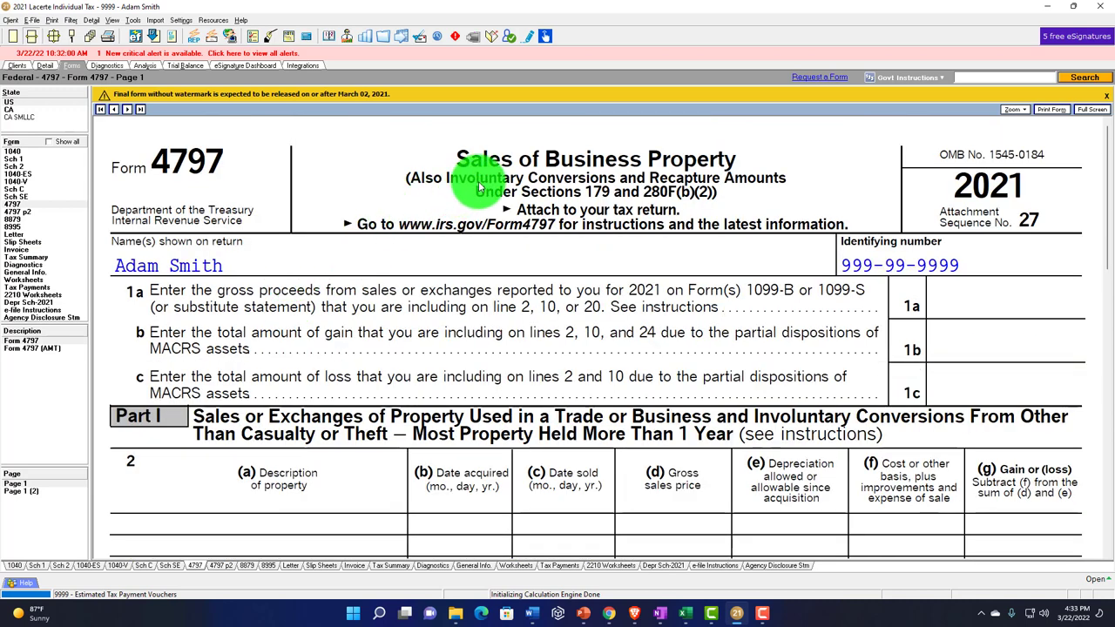
{"action": "left_click", "coordinate": [17, 211]}
{"action": "scroll", "coordinate": [396, 329], "scroll_direction": "up", "scroll_amount": 5}
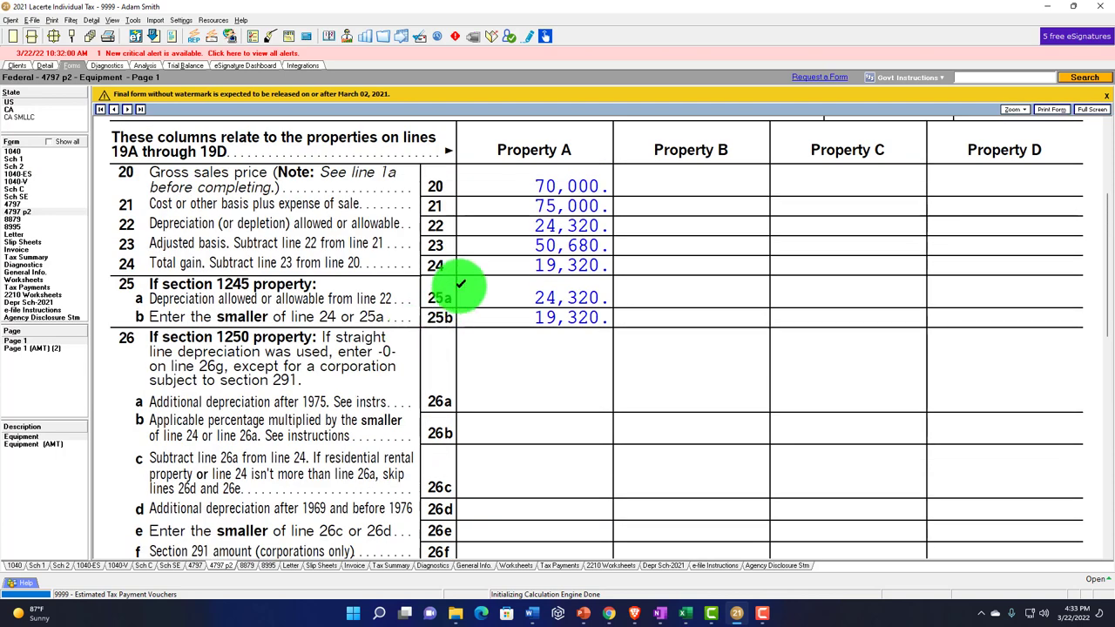
Check the cost and depreciation in the Excel workbook Book1 against the Regular 2021 depreciation schedule in Lacerte.
{"action": "key", "text": "alt+Tab"}
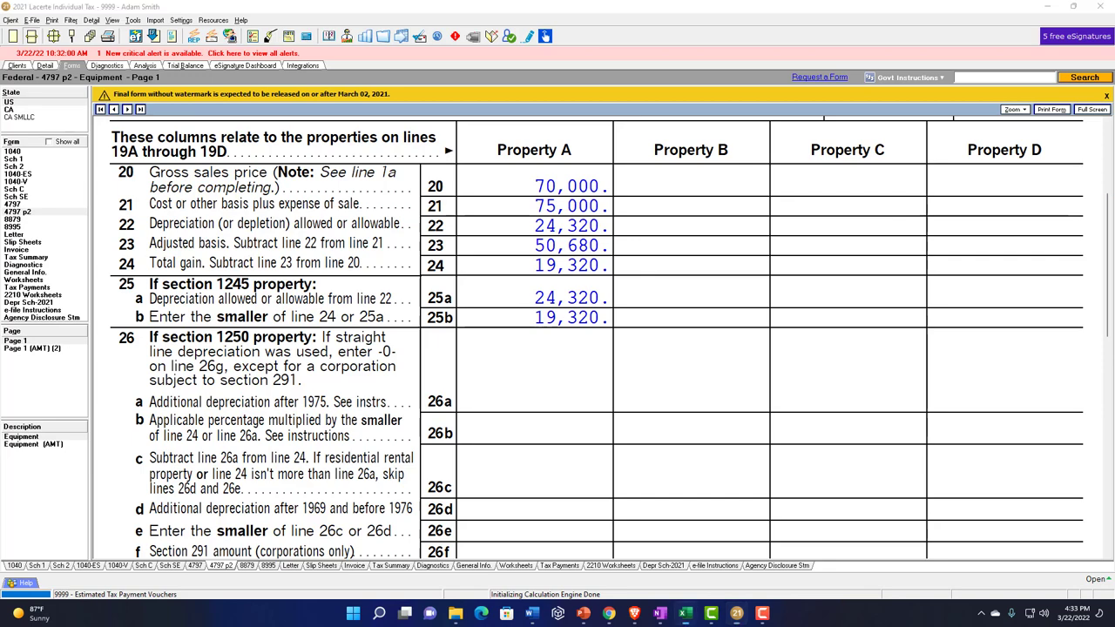
{"action": "left_click_drag", "start_coordinate": [655, 209], "coordinate": [364, 88]}
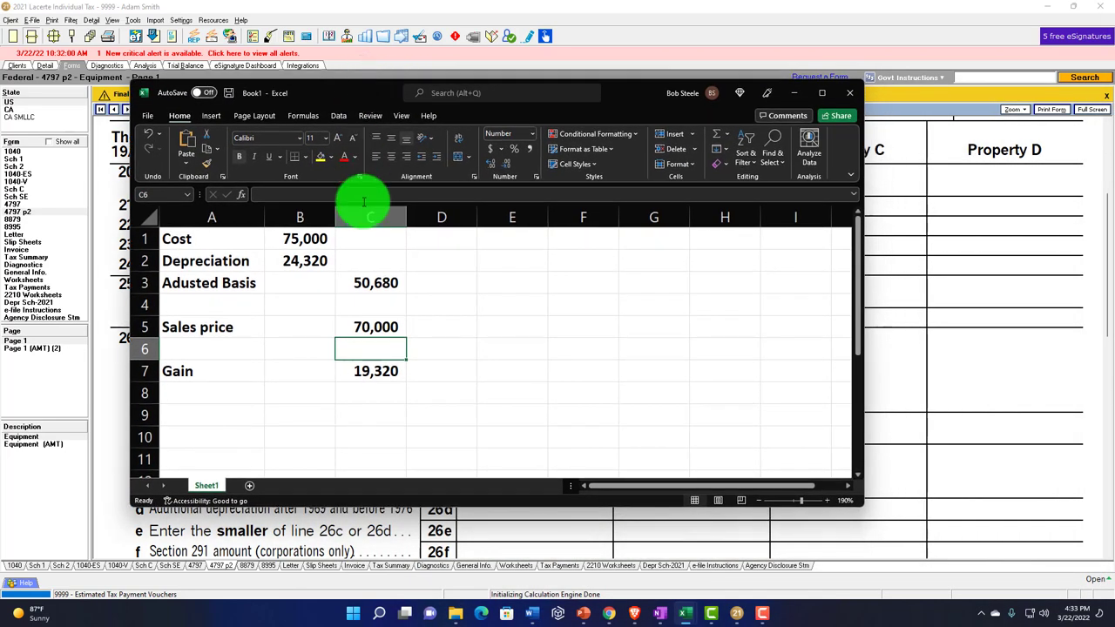
{"action": "left_click", "coordinate": [280, 239]}
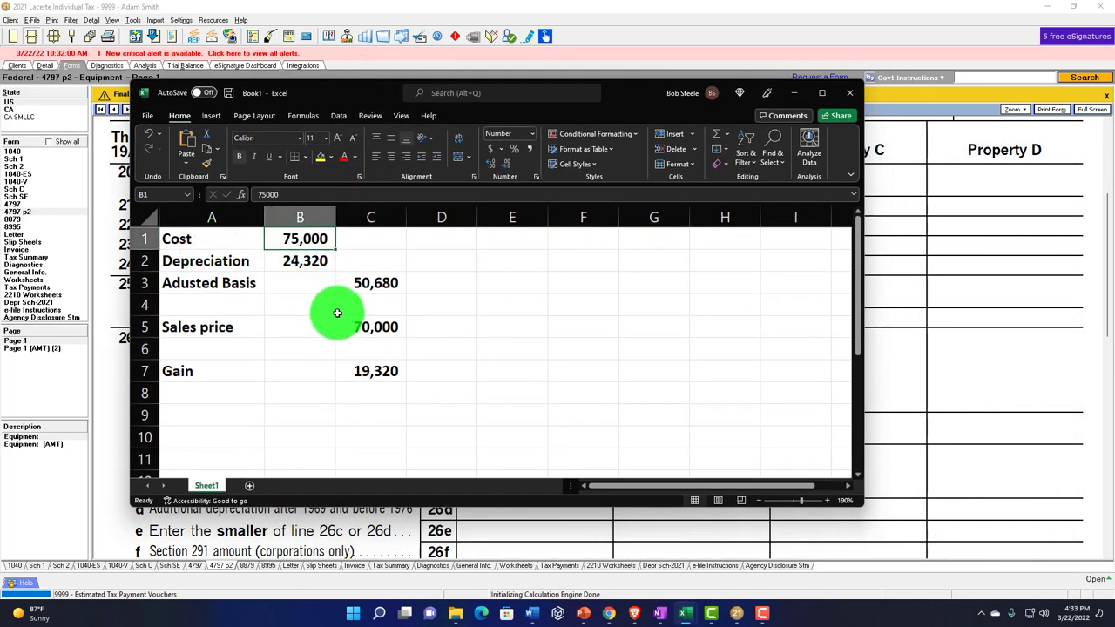
{"action": "key", "text": "Return"}
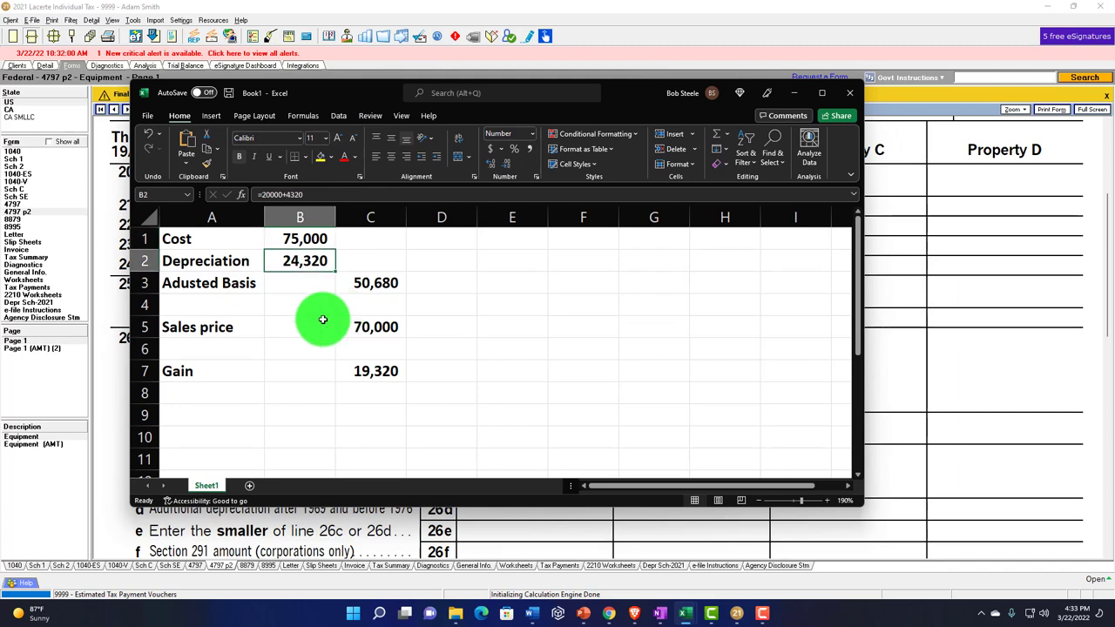
{"action": "left_click", "coordinate": [58, 308]}
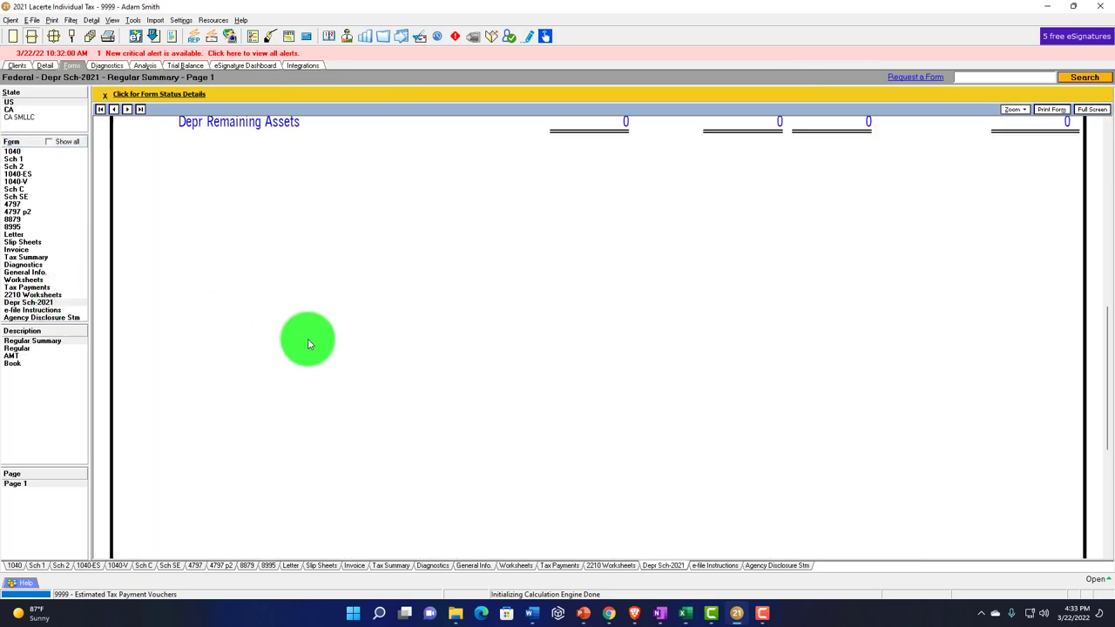
{"action": "scroll", "coordinate": [311, 338], "scroll_direction": "up", "scroll_amount": 5}
{"action": "left_click", "coordinate": [54, 348]}
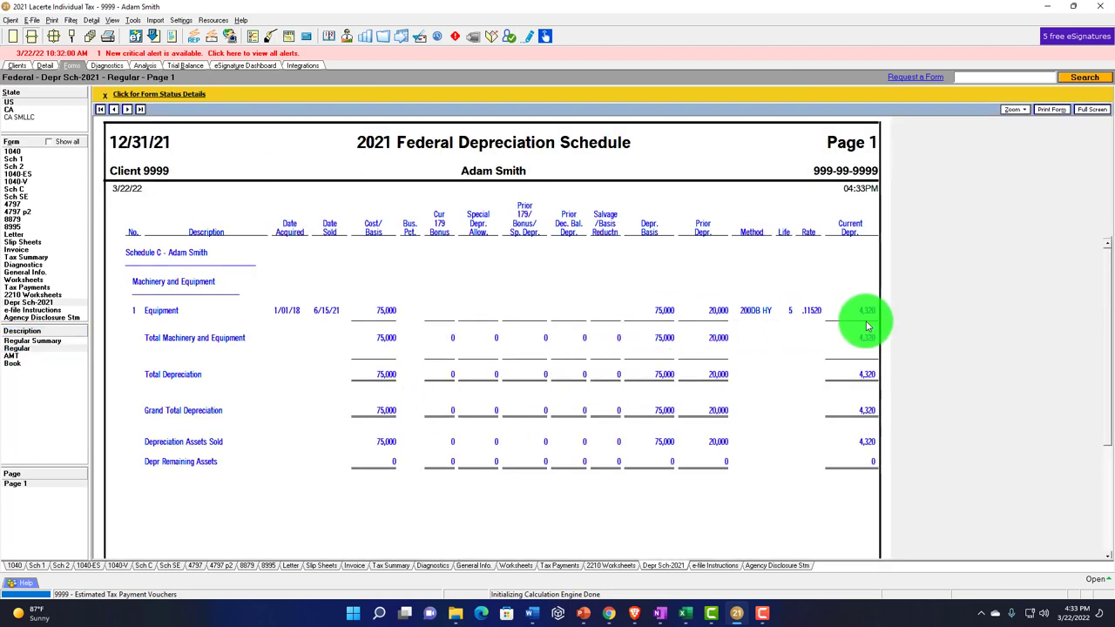
Reopen Form 4797 page 2, and review the adjusted basis, sales price and gain calculation in the Excel workbook Book1.
{"action": "left_click", "coordinate": [32, 214]}
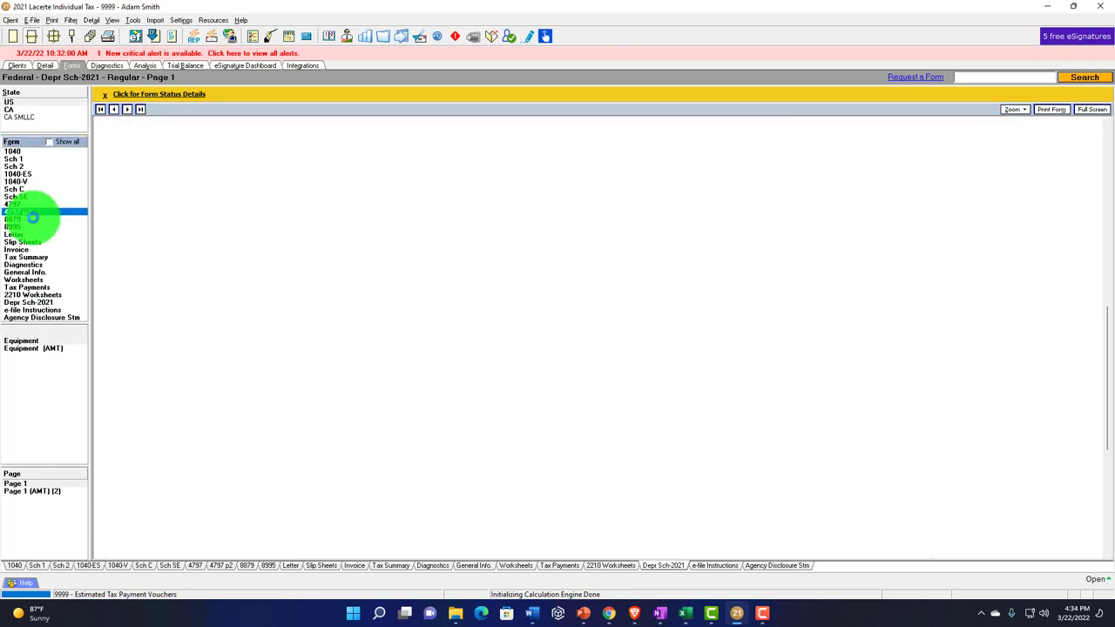
{"action": "mouse_move", "coordinate": [680, 601]}
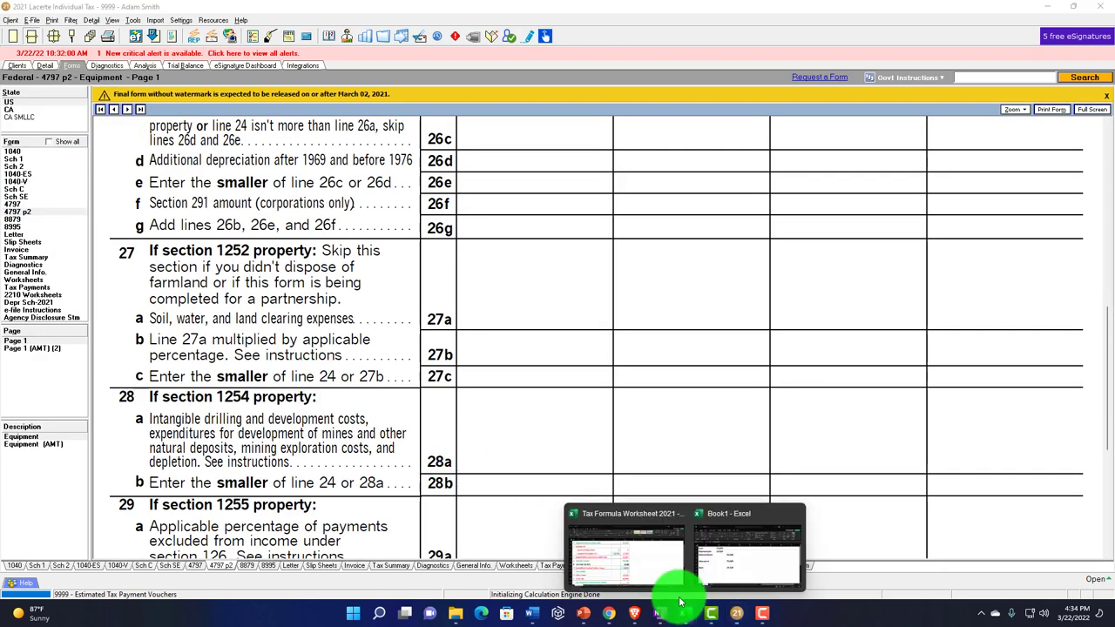
{"action": "left_click", "coordinate": [715, 542]}
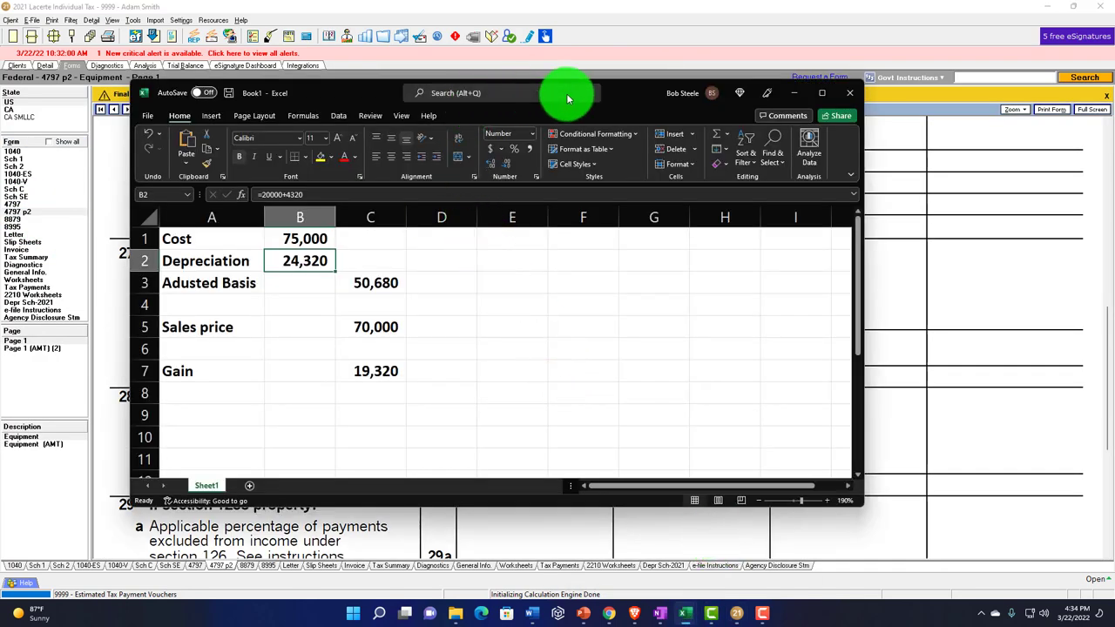
{"action": "left_click_drag", "start_coordinate": [568, 98], "coordinate": [814, 86]}
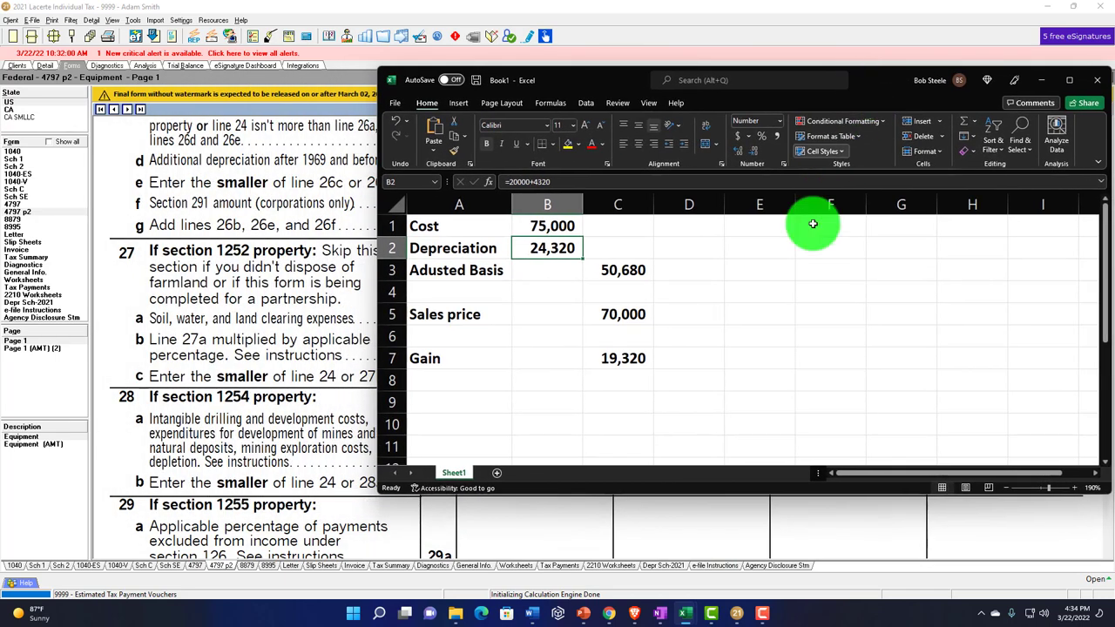
{"action": "left_click", "coordinate": [649, 277]}
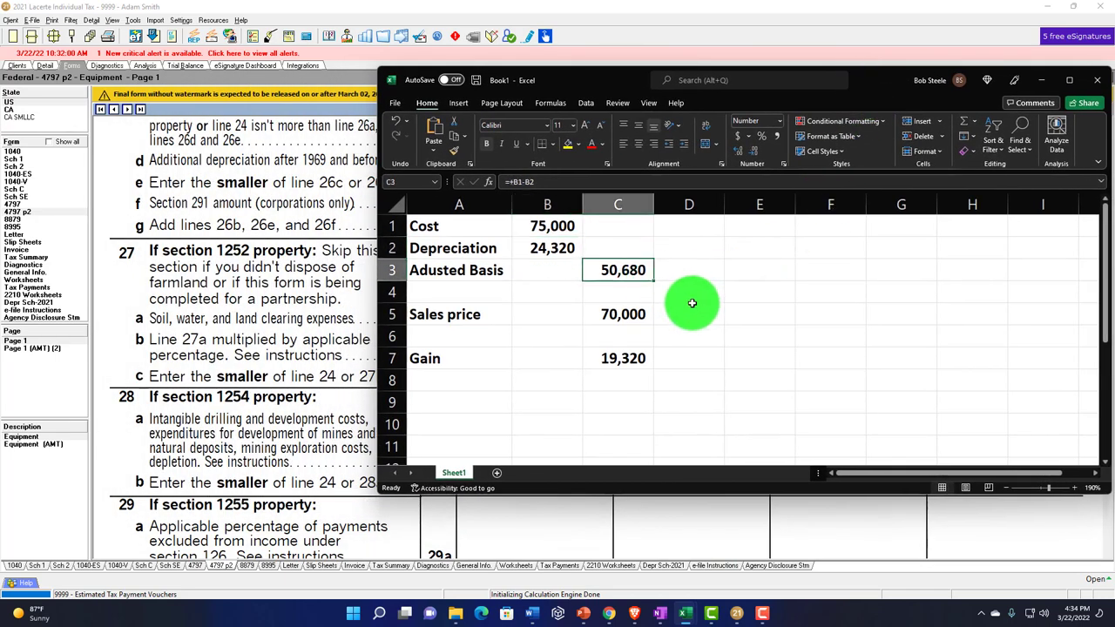
{"action": "left_click", "coordinate": [645, 316]}
{"action": "left_click", "coordinate": [617, 358]}
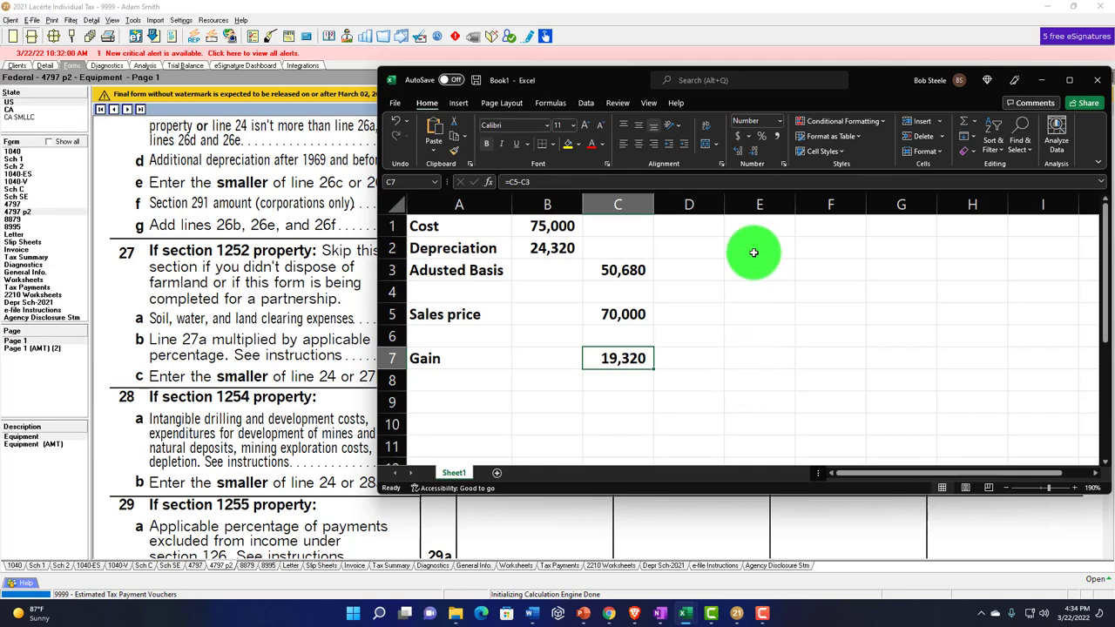
Move the workbook aside and trace the equipment gain from Form 4797 page 2 to lines 13 through 18b of Part II.
{"action": "left_click_drag", "start_coordinate": [862, 90], "coordinate": [1114, 148]}
{"action": "scroll", "coordinate": [655, 433], "scroll_direction": "up", "scroll_amount": 5}
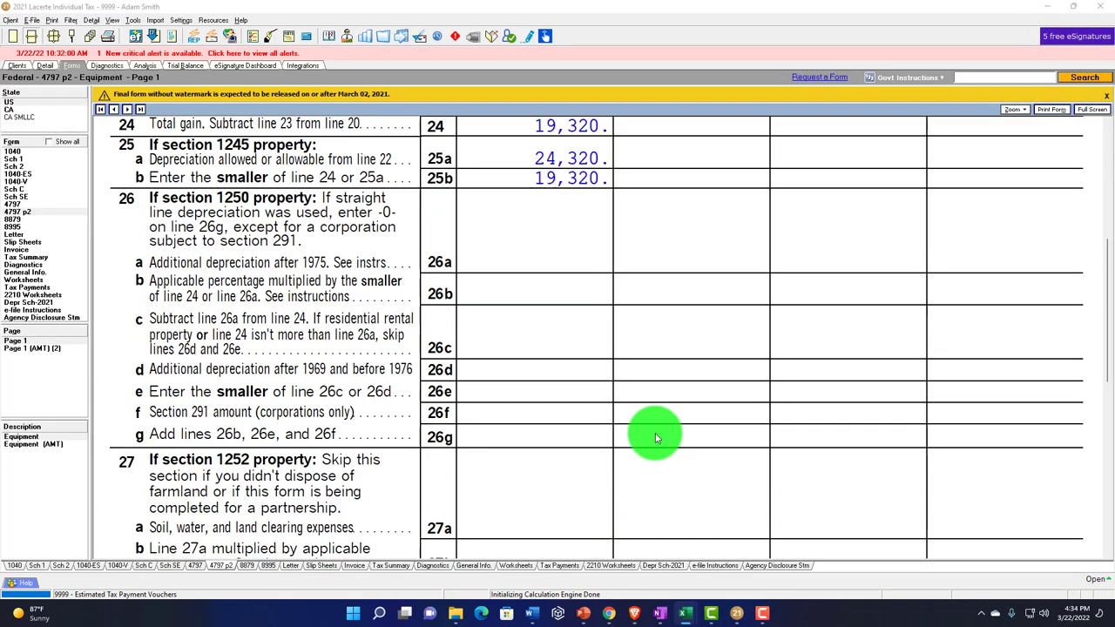
{"action": "scroll", "coordinate": [655, 431], "scroll_direction": "up", "scroll_amount": 1}
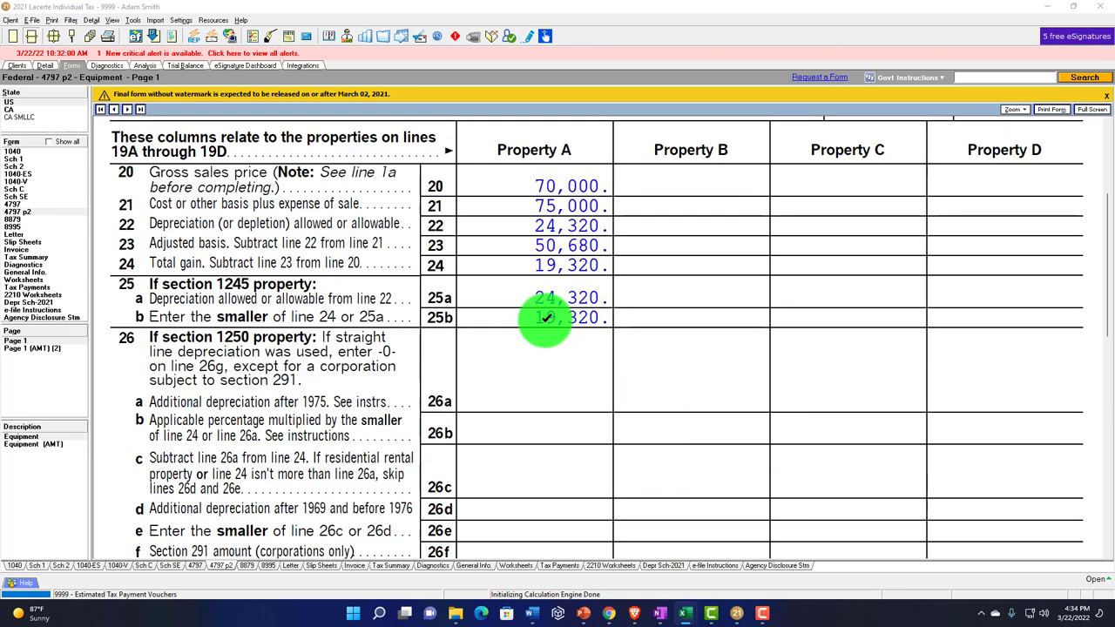
{"action": "scroll", "coordinate": [544, 320], "scroll_direction": "up", "scroll_amount": 1}
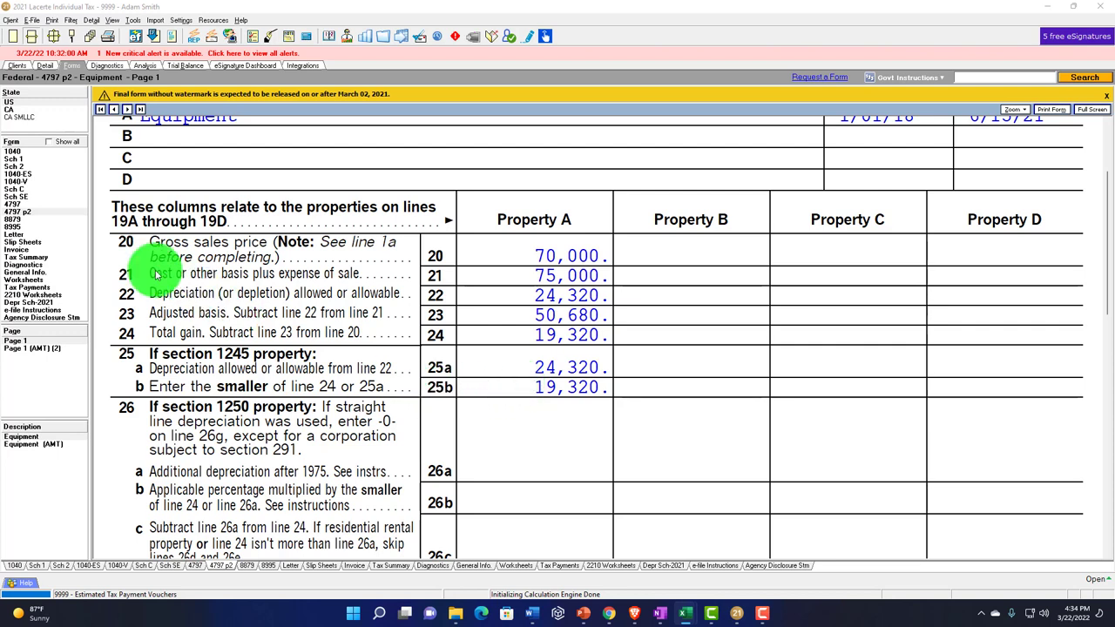
{"action": "left_click", "coordinate": [13, 204]}
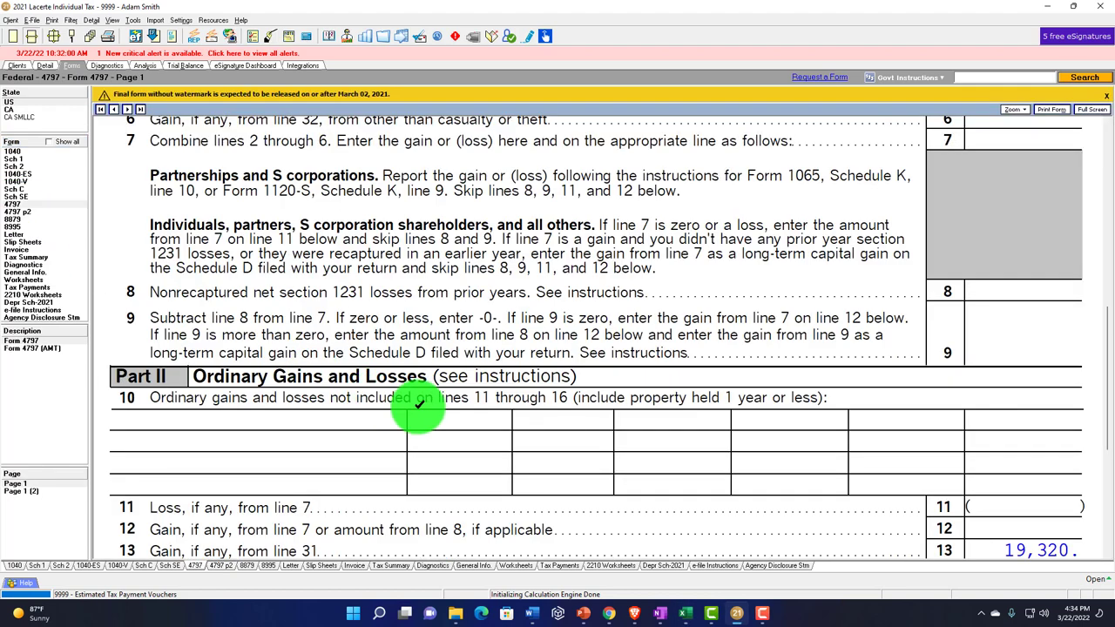
{"action": "scroll", "coordinate": [418, 402], "scroll_direction": "down", "scroll_amount": 3}
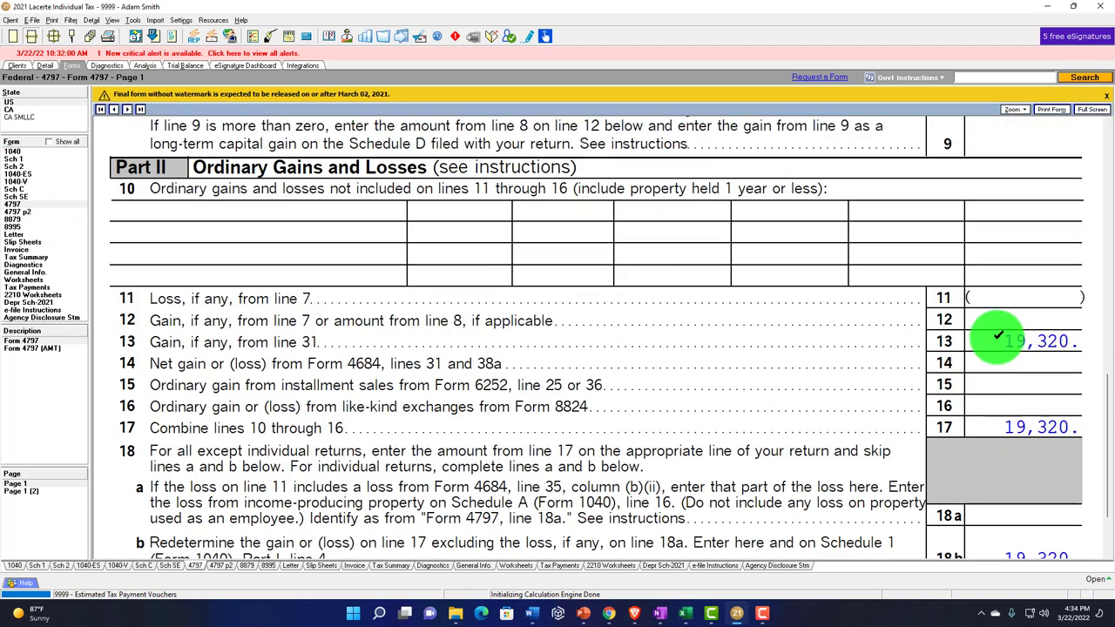
{"action": "scroll", "coordinate": [998, 339], "scroll_direction": "down", "scroll_amount": 1}
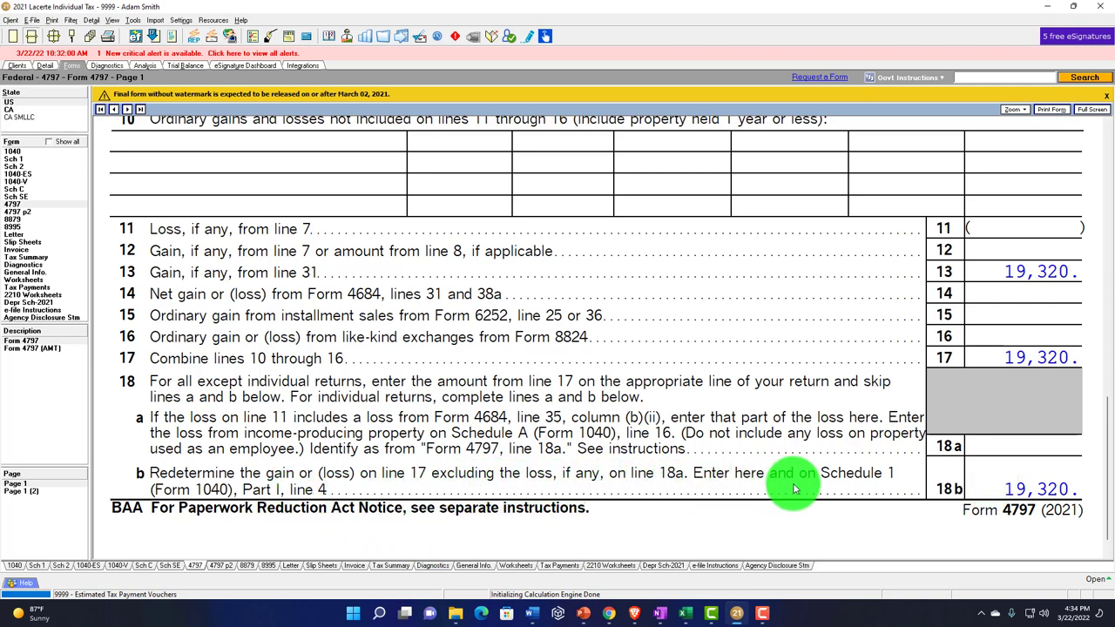
Follow the Form 4797 gain to Schedule 1 line 4 and on to the other income on Form 1040 line 8.
{"action": "left_click", "coordinate": [30, 165]}
{"action": "scroll", "coordinate": [344, 305], "scroll_direction": "up", "scroll_amount": 5}
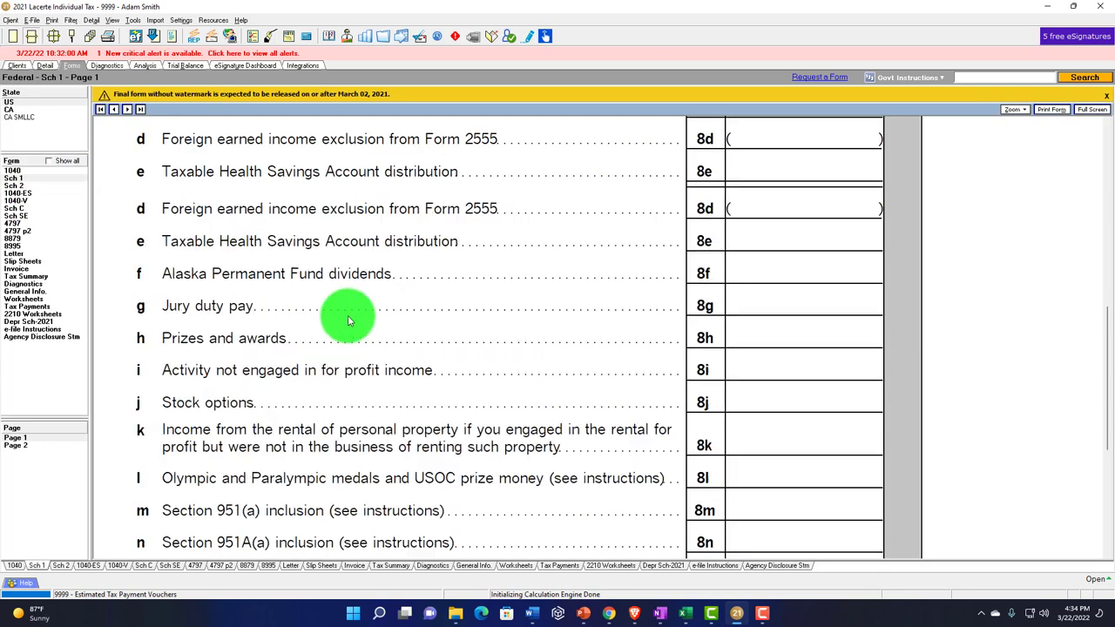
{"action": "scroll", "coordinate": [351, 321], "scroll_direction": "up", "scroll_amount": 4}
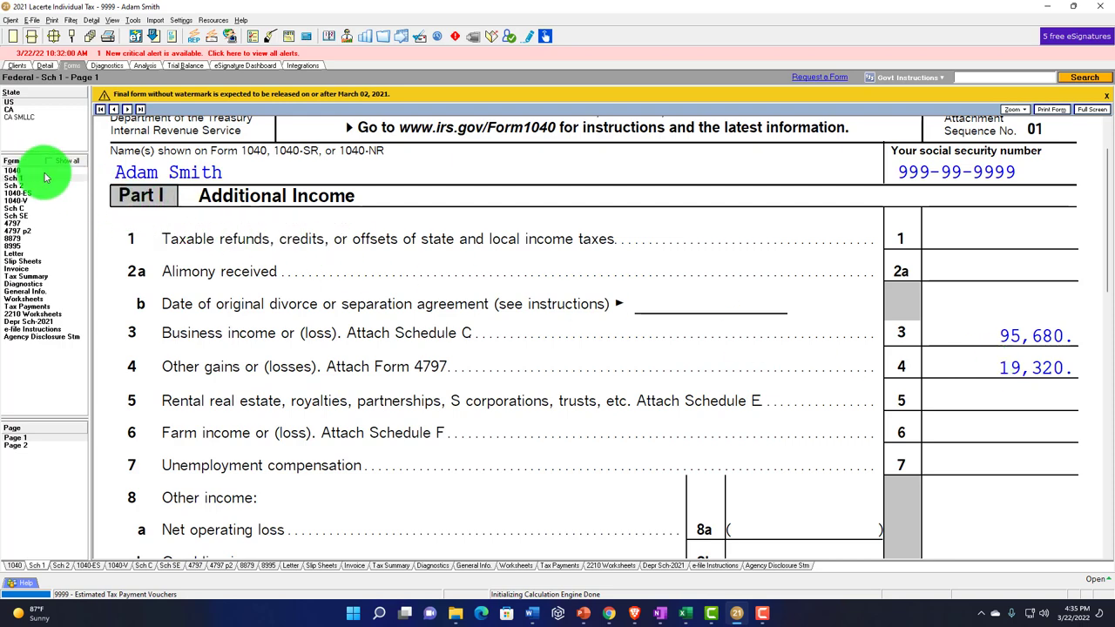
{"action": "left_click", "coordinate": [18, 170]}
{"action": "scroll", "coordinate": [589, 390], "scroll_direction": "down", "scroll_amount": 3}
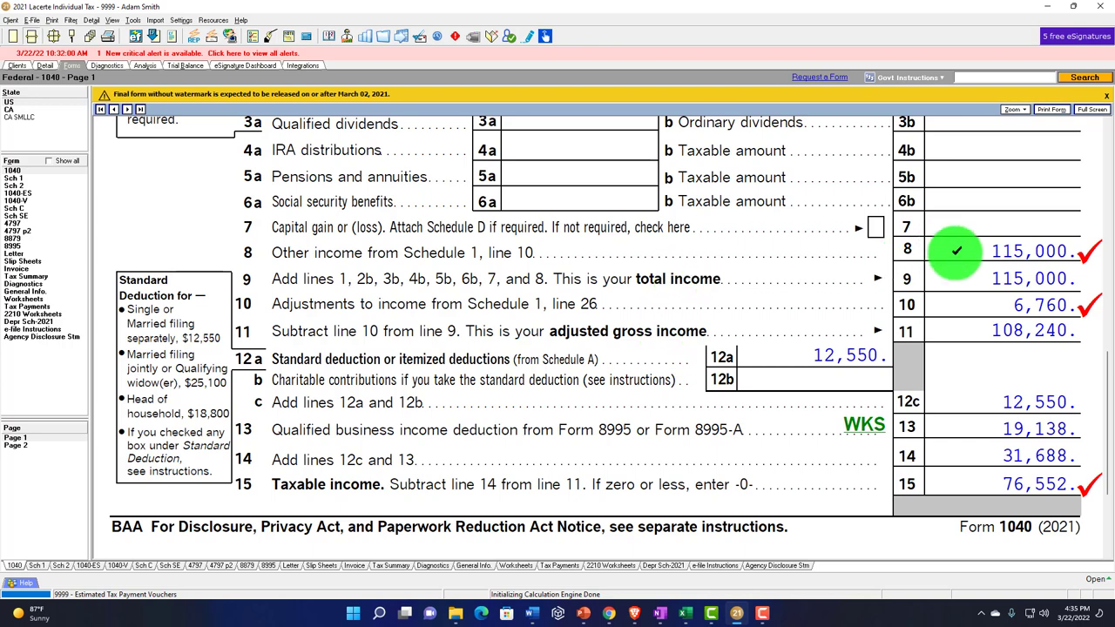
Switch to the Excel workbook Book1, change the Gain label in cell A7 to Loss, and move the workbook aside.
{"action": "key", "text": "alt+Tab"}
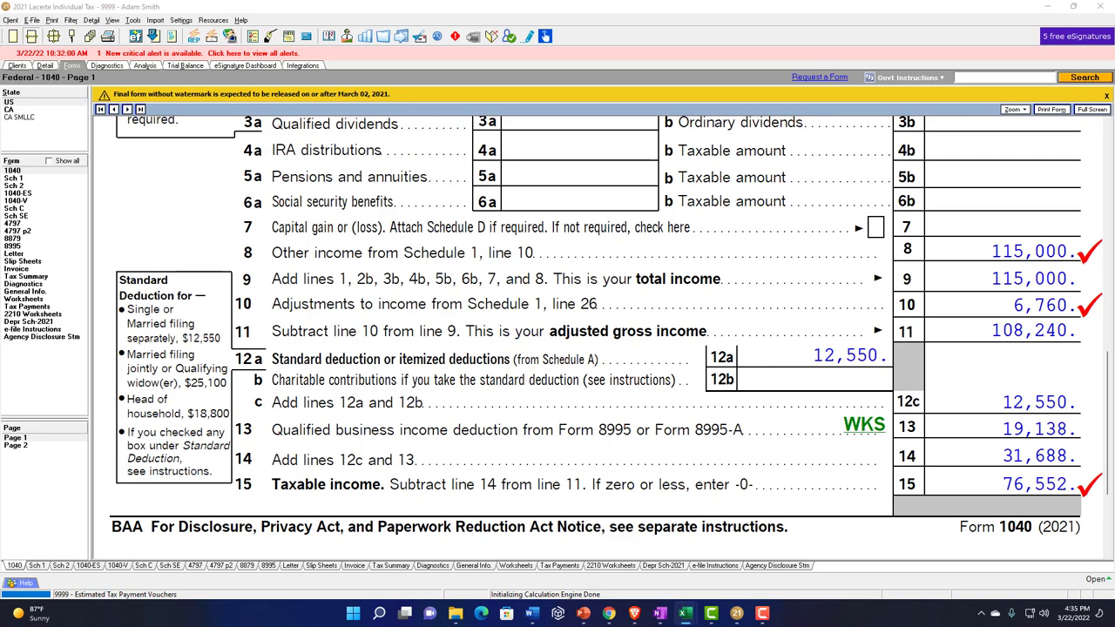
{"action": "key", "text": "alt+Tab"}
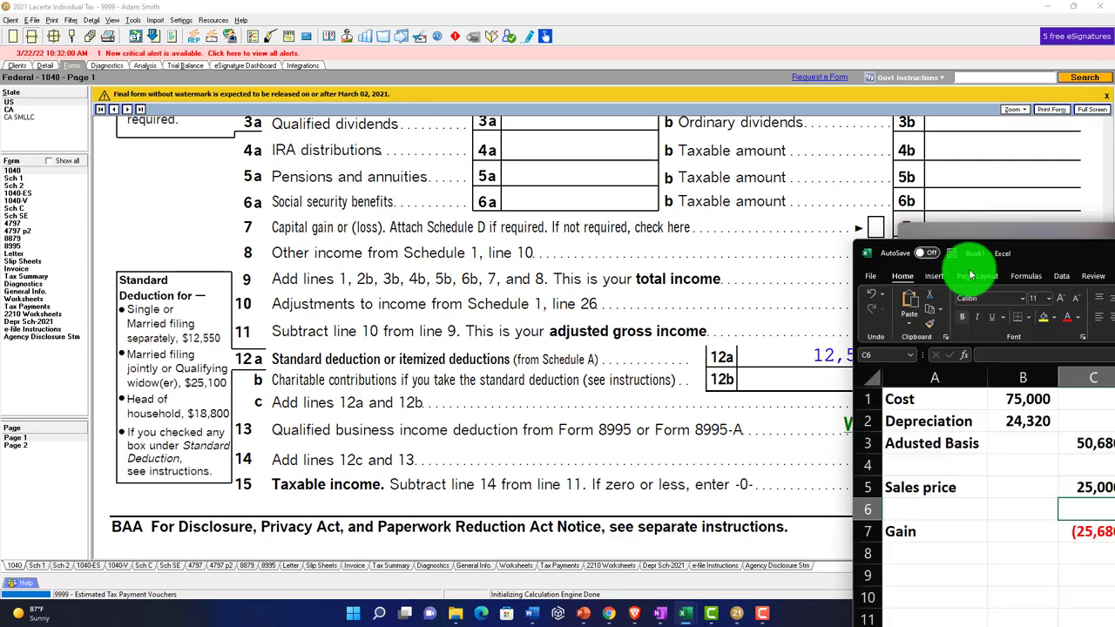
{"action": "left_click", "coordinate": [375, 247]}
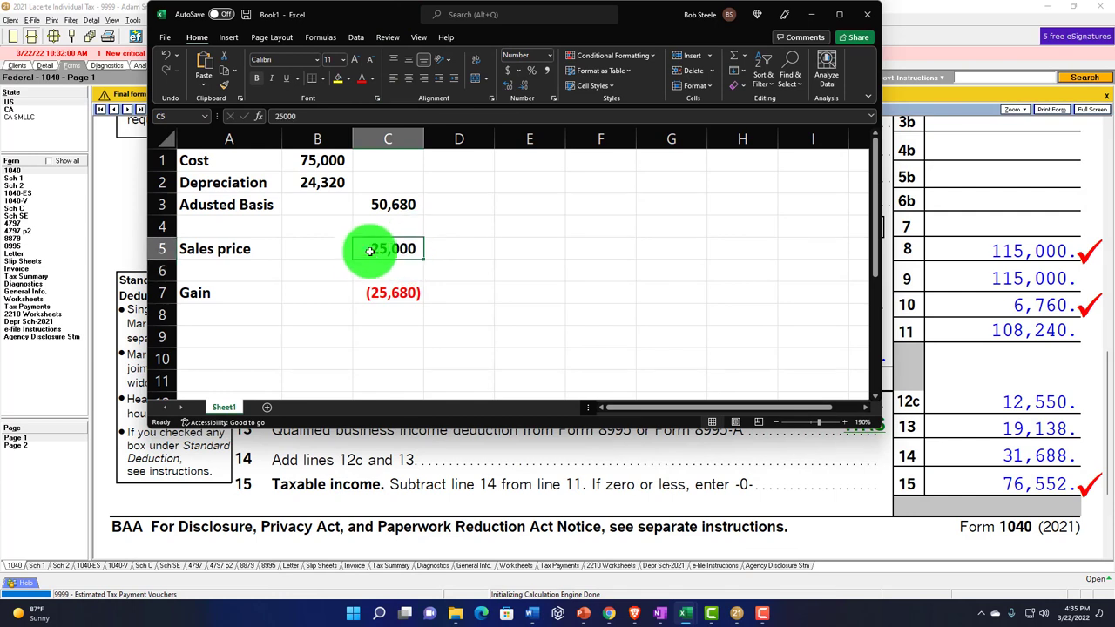
{"action": "left_click", "coordinate": [233, 293]}
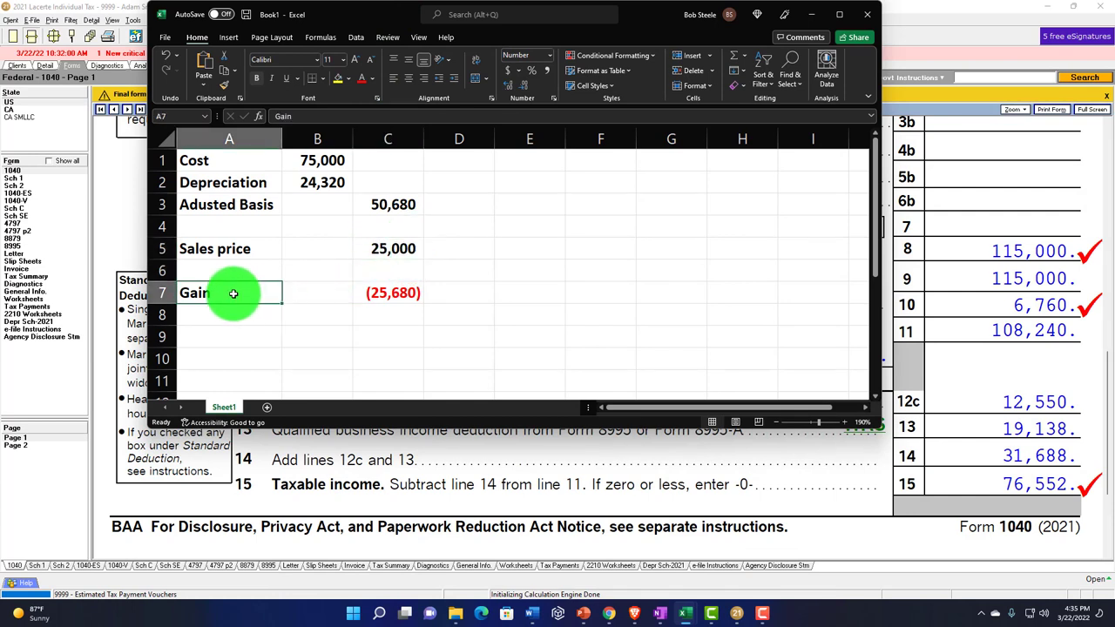
{"action": "type", "text": "Loss"}
{"action": "key", "text": "Return"}
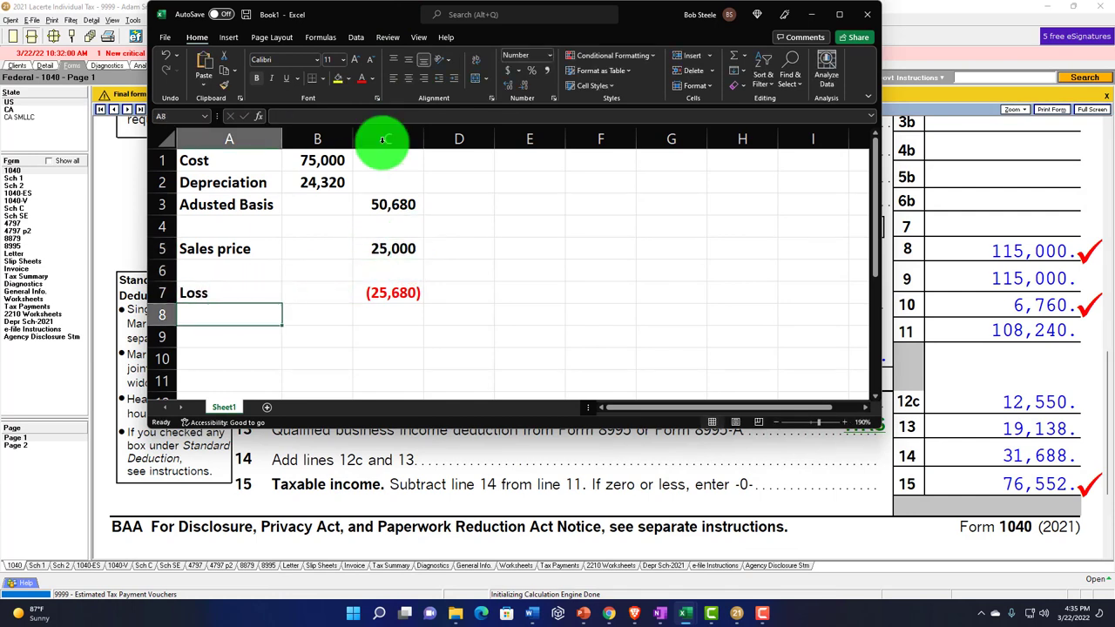
{"action": "left_click_drag", "start_coordinate": [658, 39], "coordinate": [1114, 175]}
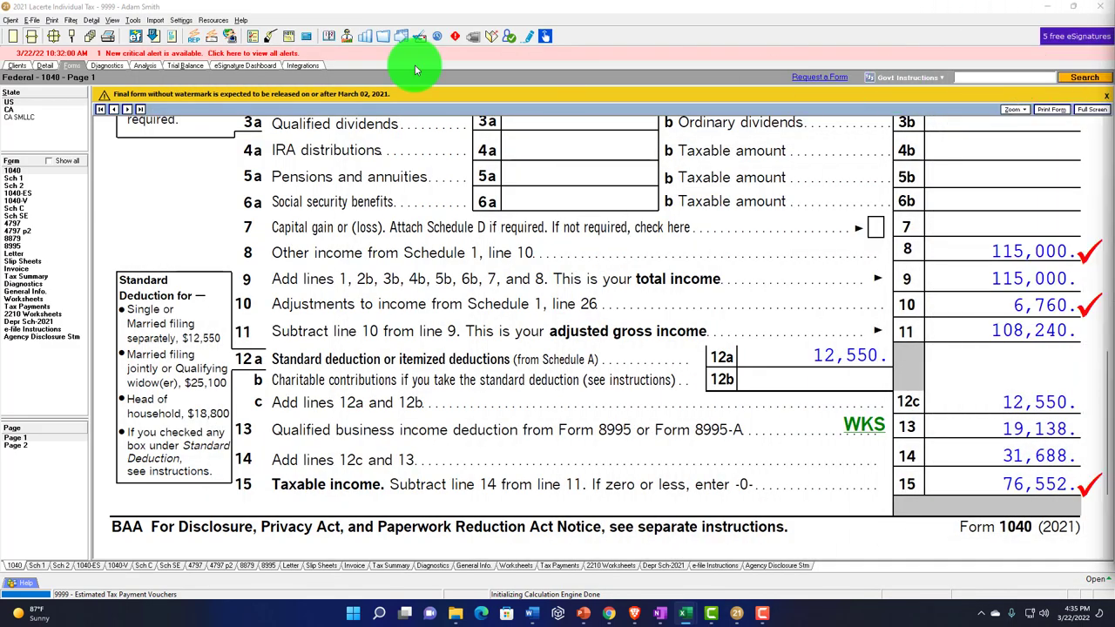
Set the equipment's Form 4797 sales price to 25,000 in the Lacerte depreciation detail.
{"action": "left_click", "coordinate": [45, 66]}
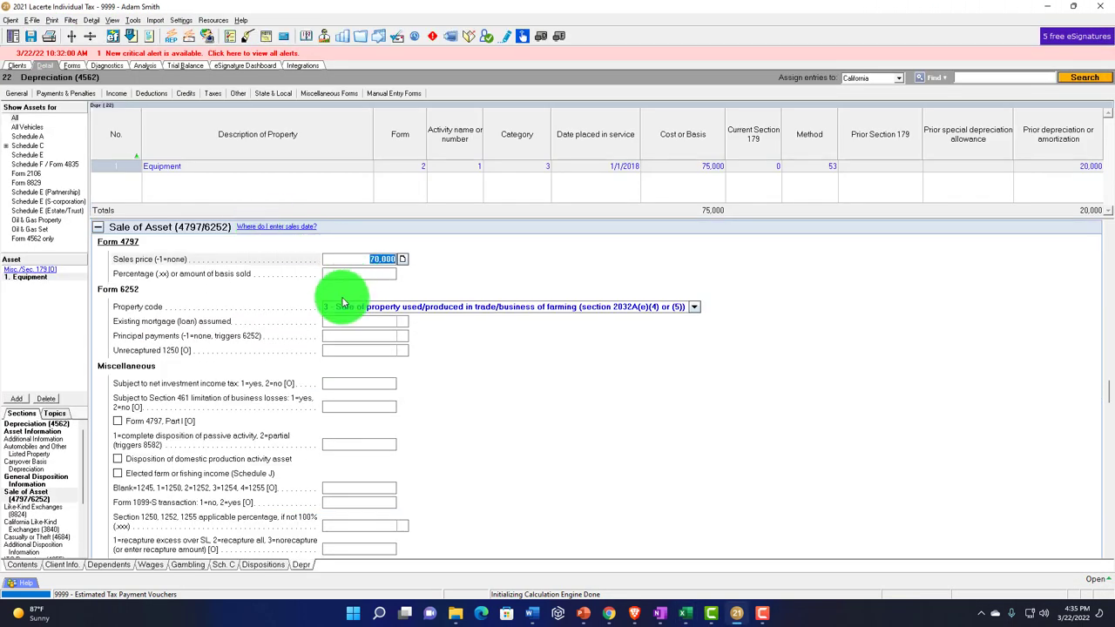
{"action": "scroll", "coordinate": [340, 299], "scroll_direction": "up", "scroll_amount": 2}
{"action": "type", "text": "2"}
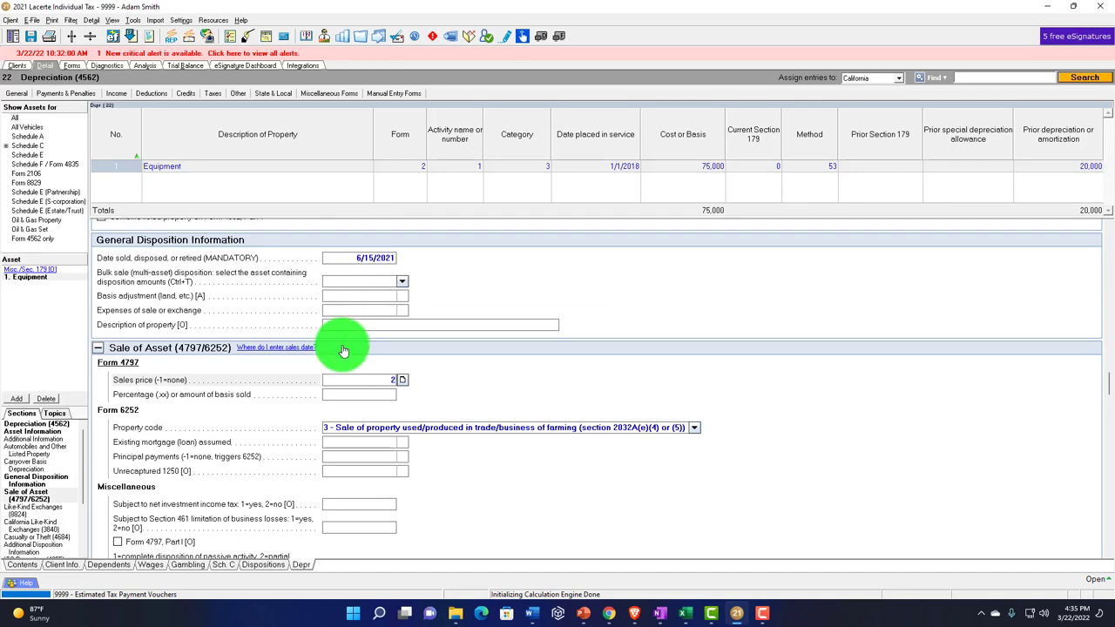
{"action": "type", "text": "5,000"}
{"action": "key", "text": "Return"}
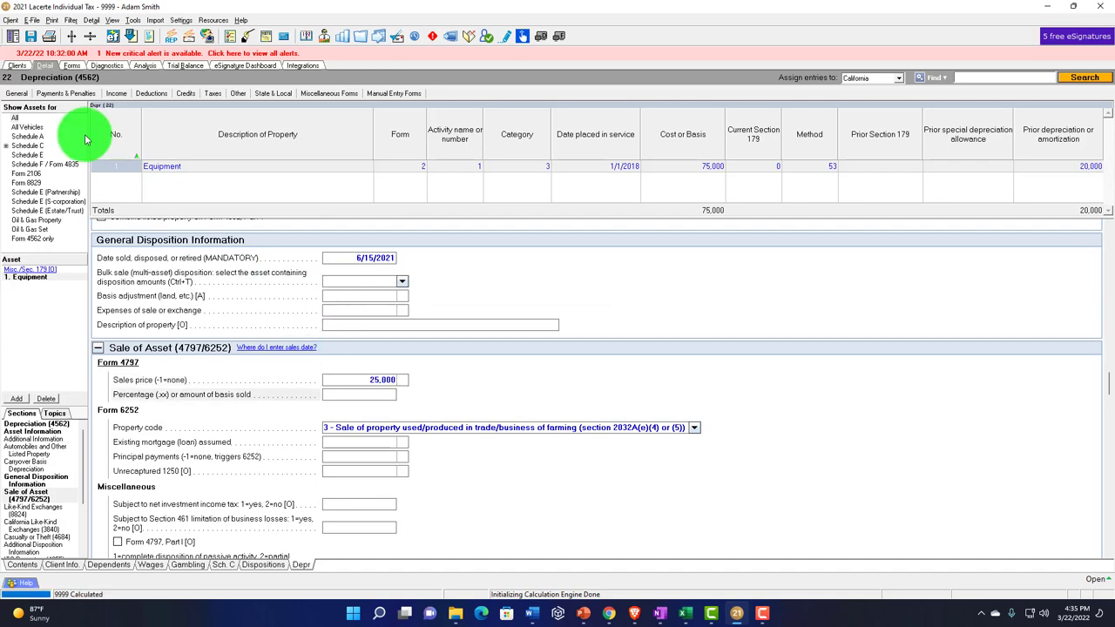
Check the equipment sale in Part I of Form 4797 against the loss calculation in the Excel workbook Book1.
{"action": "left_click", "coordinate": [70, 66]}
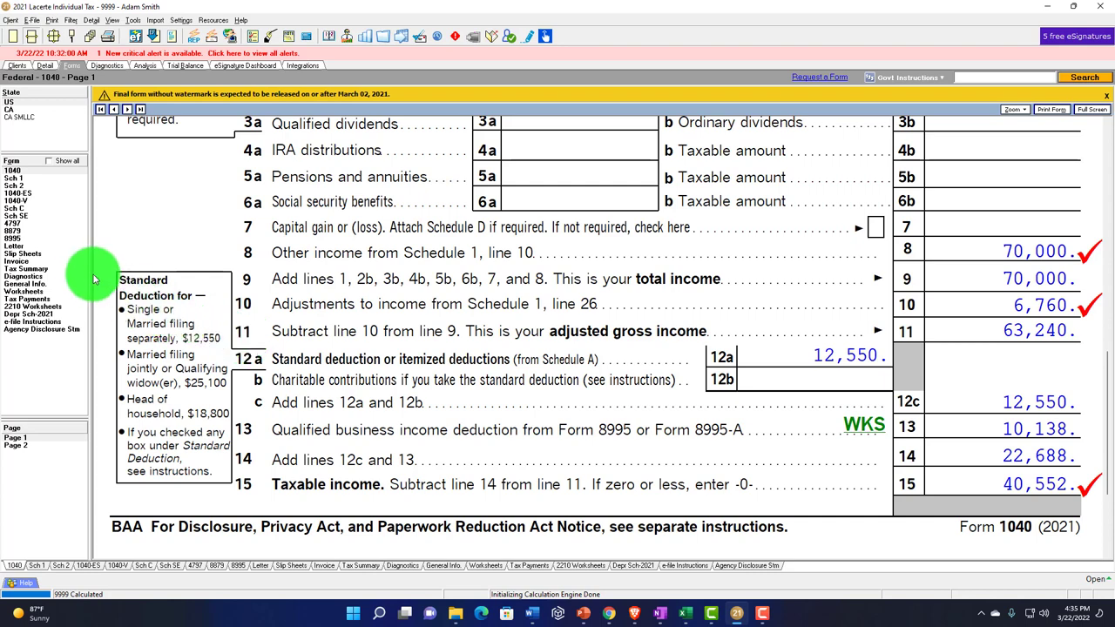
{"action": "left_click", "coordinate": [50, 228]}
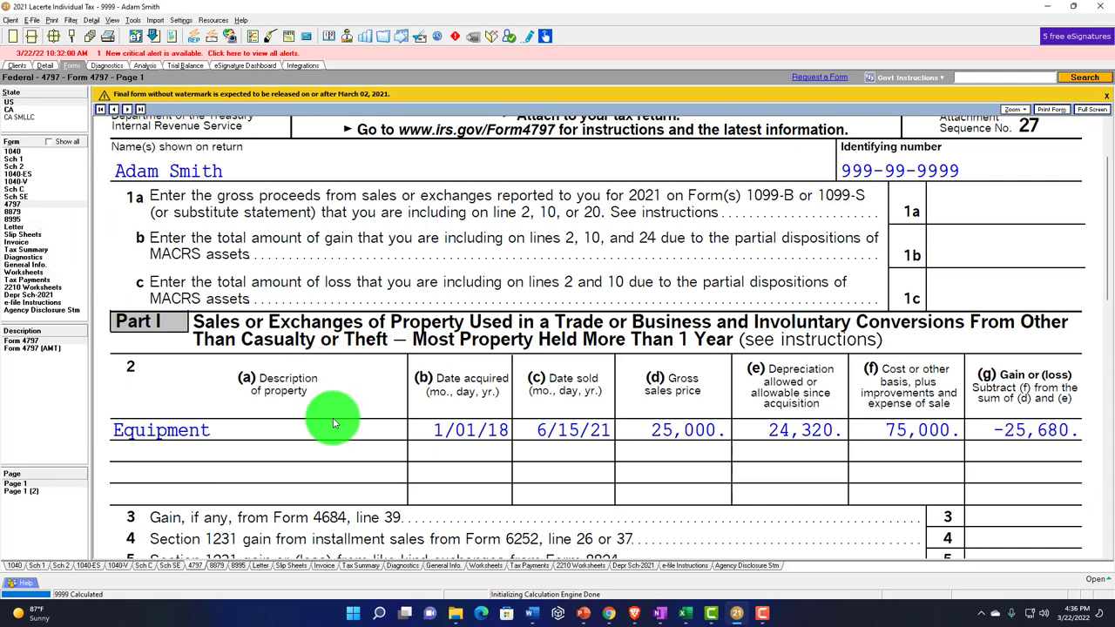
{"action": "scroll", "coordinate": [261, 287], "scroll_direction": "up", "scroll_amount": 3}
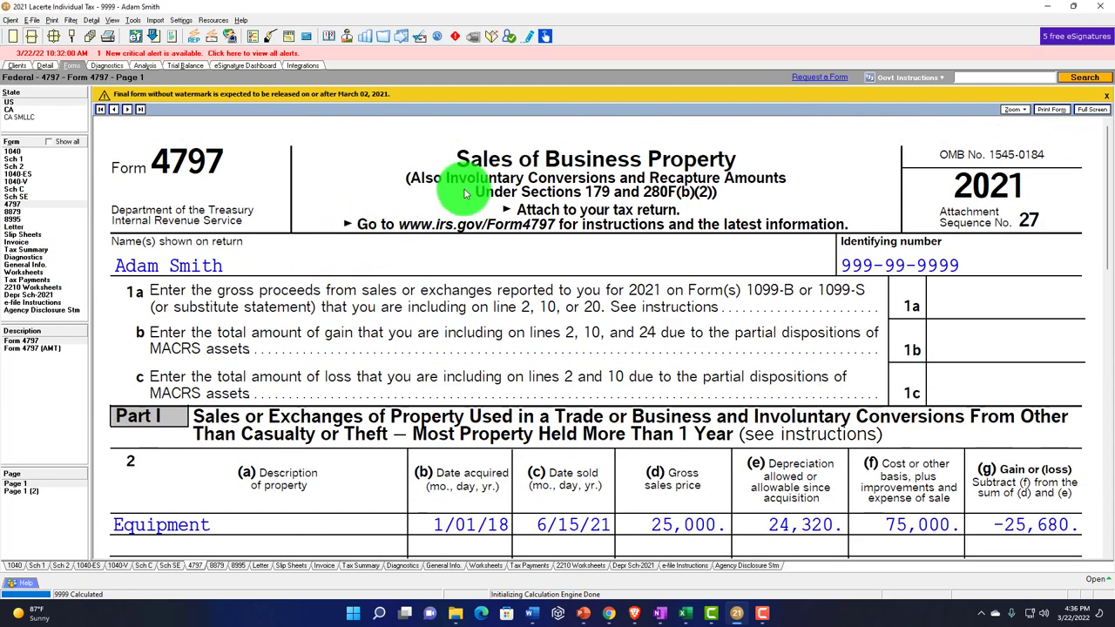
{"action": "scroll", "coordinate": [520, 322], "scroll_direction": "down", "scroll_amount": 2}
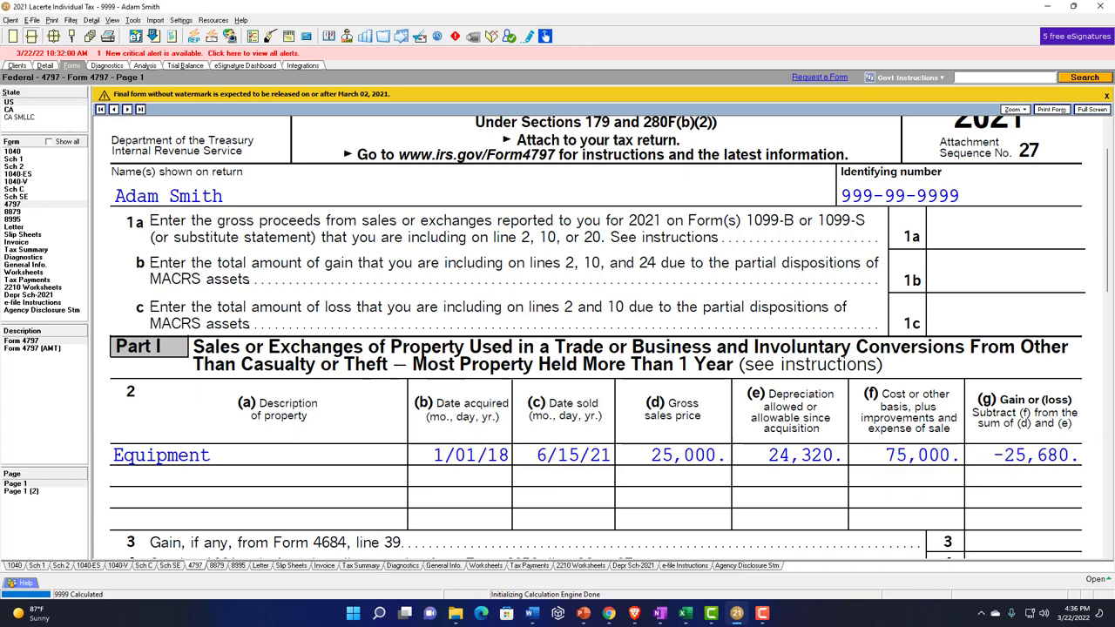
{"action": "key", "text": "alt+Tab"}
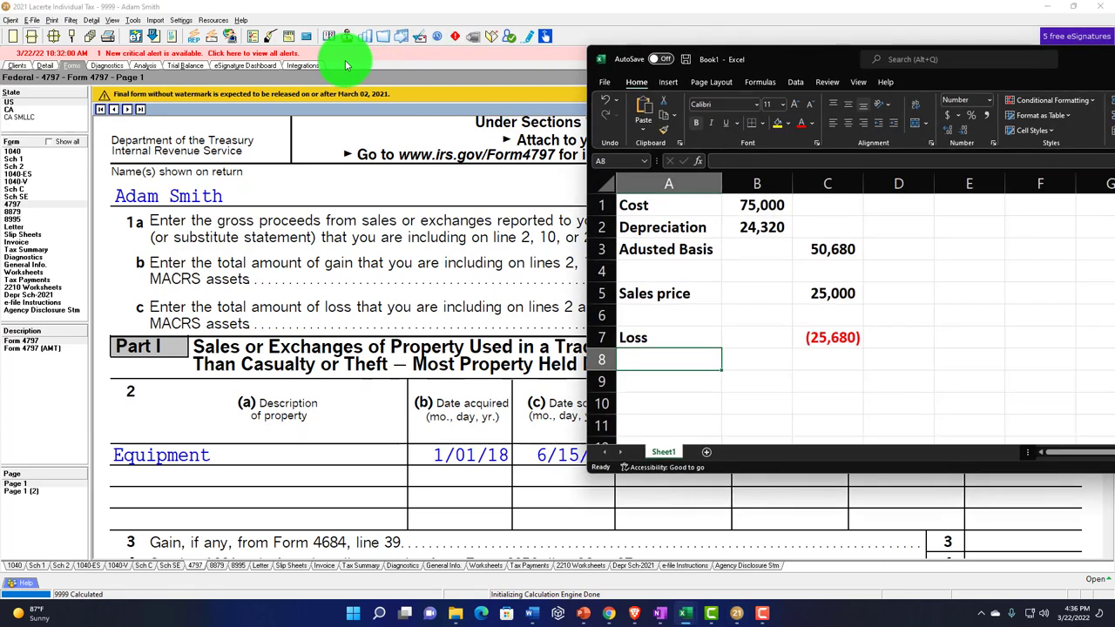
{"action": "left_click_drag", "start_coordinate": [916, 103], "coordinate": [916, 2]}
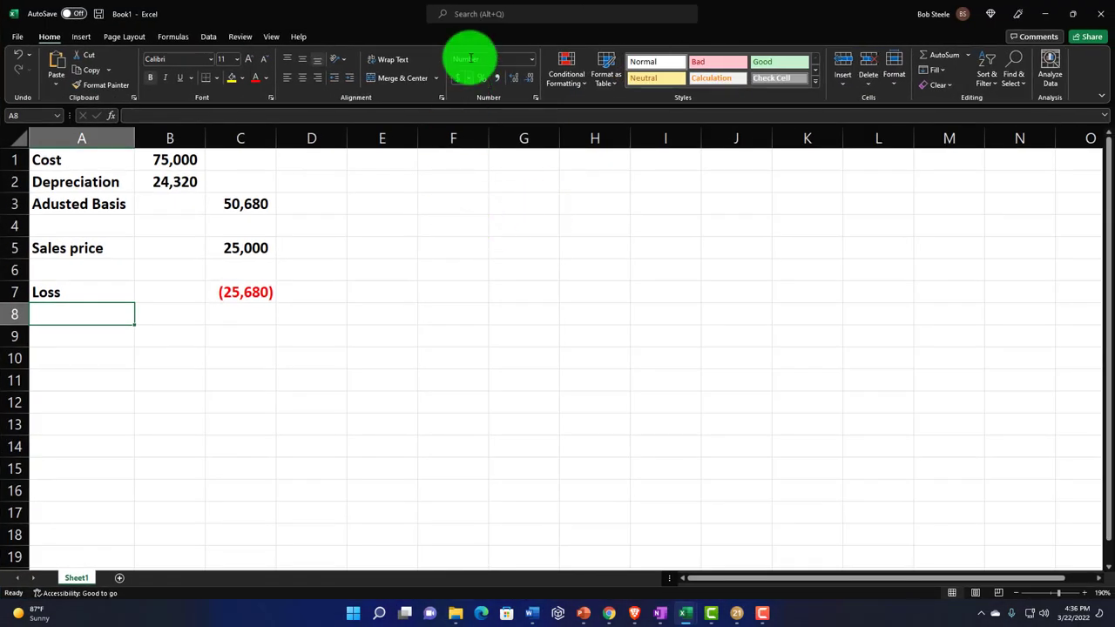
{"action": "double_click", "coordinate": [381, 13]}
{"action": "key", "text": "alt+Tab"}
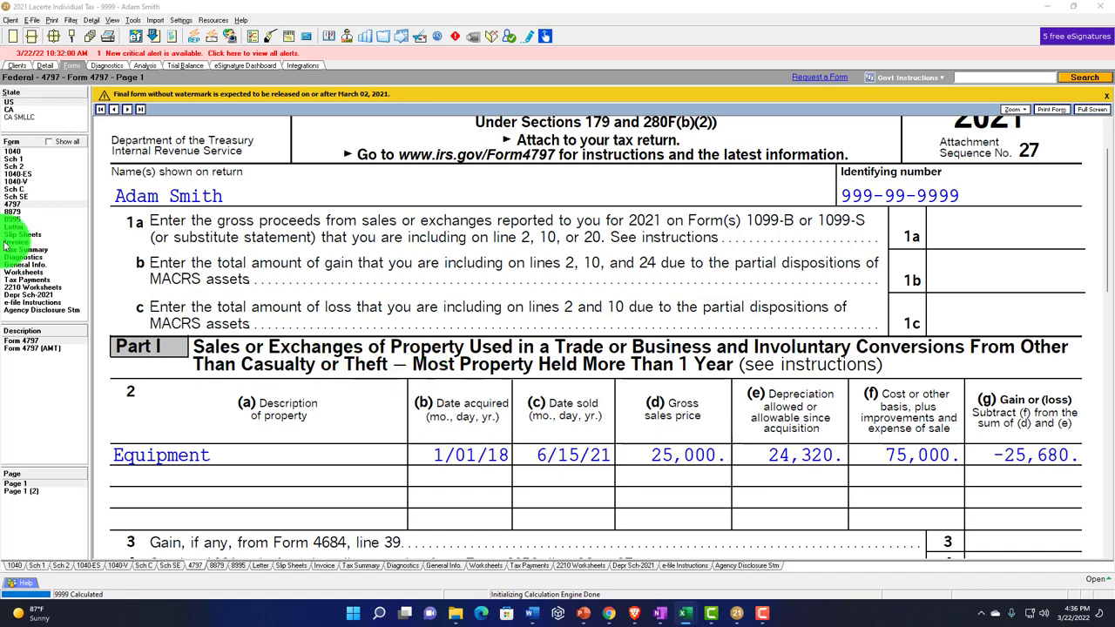
Trace the Form 4797 loss through Schedule 1 lines 4 and 10 to the other income on Form 1040 line 8.
{"action": "left_click", "coordinate": [10, 161]}
{"action": "left_click", "coordinate": [10, 159]}
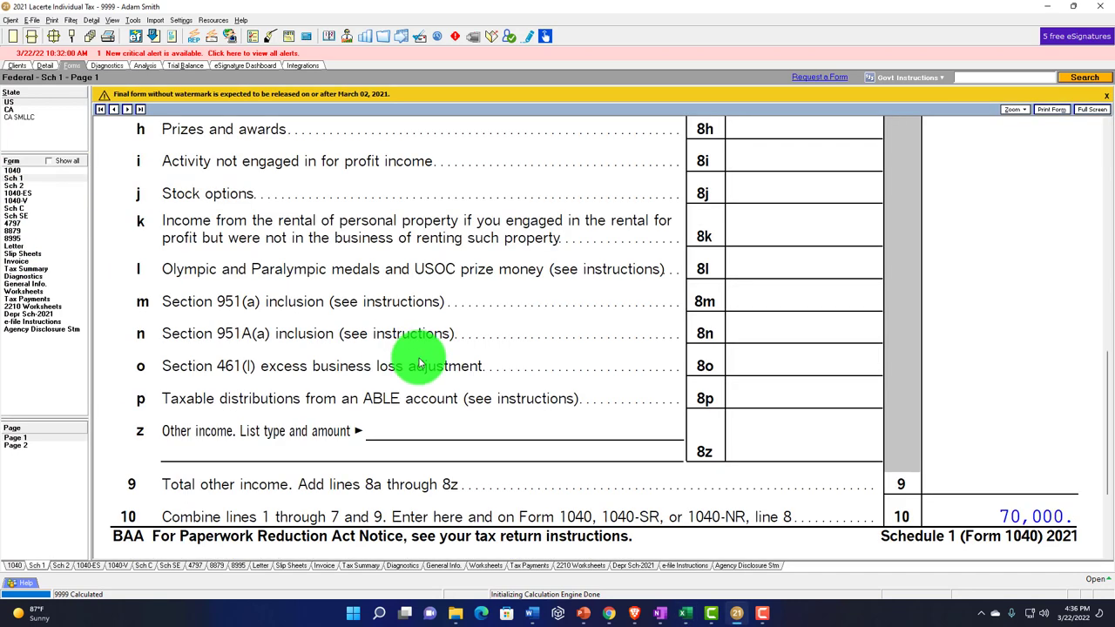
{"action": "scroll", "coordinate": [417, 358], "scroll_direction": "up", "scroll_amount": 8}
{"action": "scroll", "coordinate": [462, 366], "scroll_direction": "up", "scroll_amount": 2}
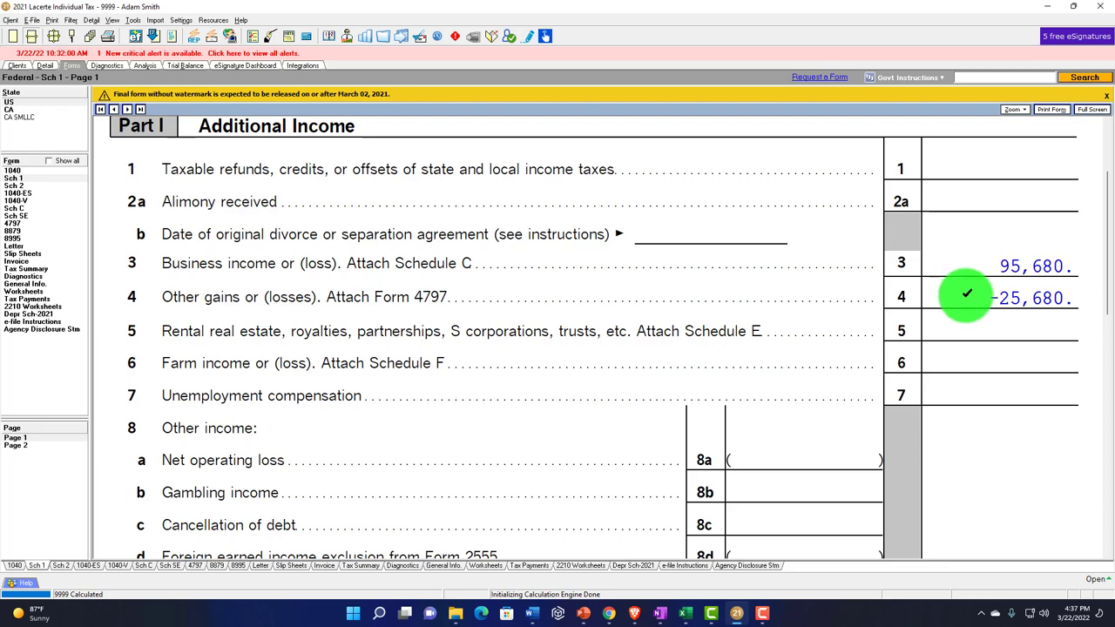
{"action": "scroll", "coordinate": [961, 323], "scroll_direction": "down", "scroll_amount": 8}
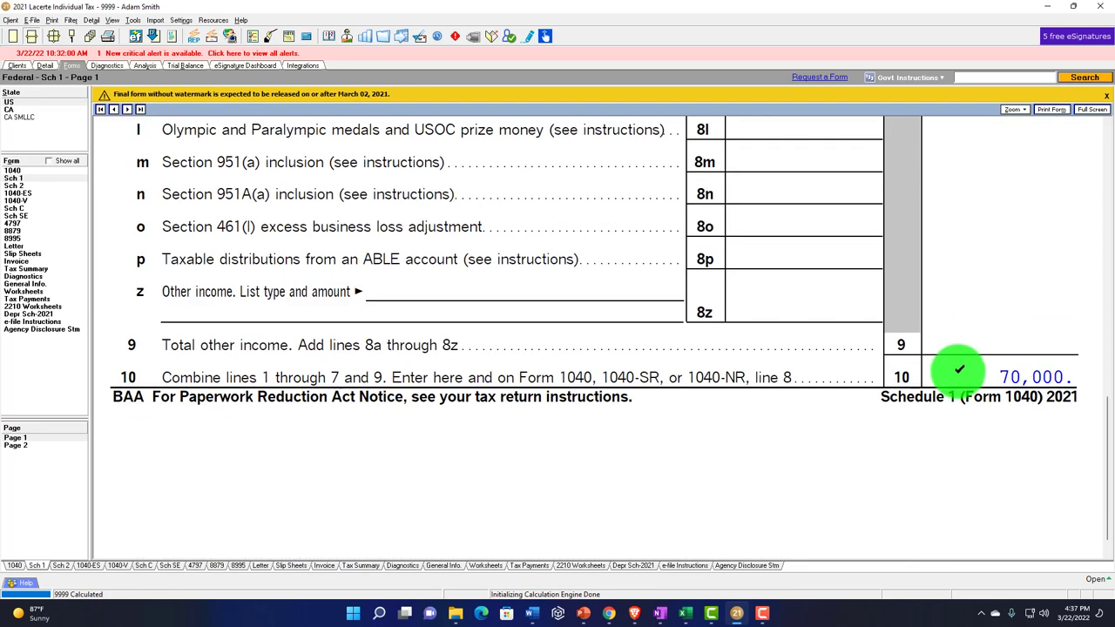
{"action": "left_click", "coordinate": [12, 171]}
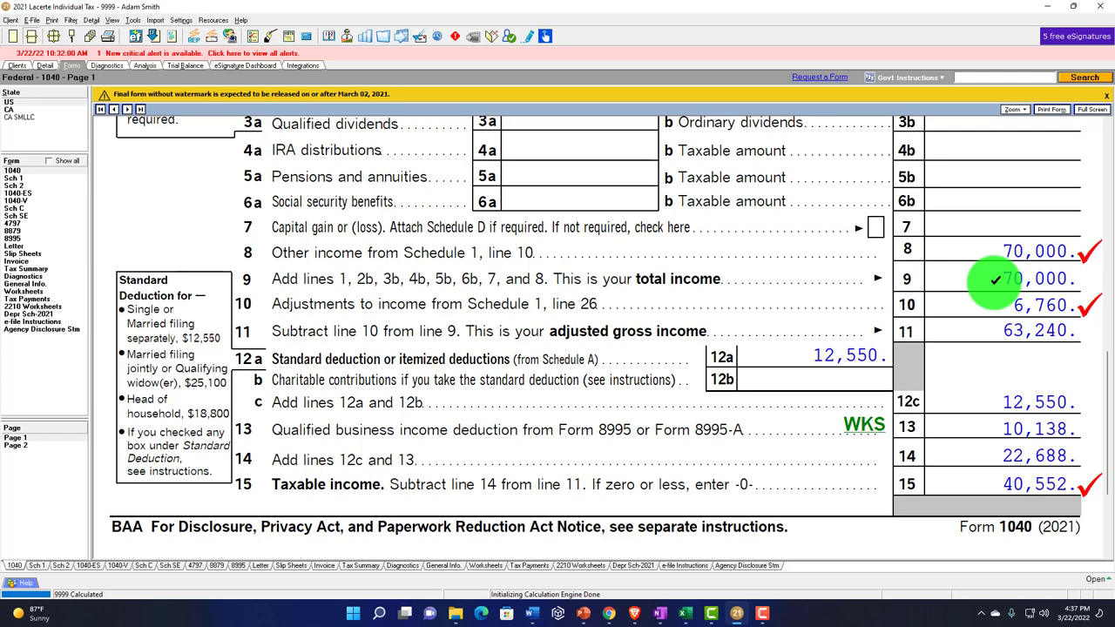
Compare the equipment's depreciation on the Regular and Book versions of the 2021 depreciation schedule.
{"action": "left_click", "coordinate": [54, 315]}
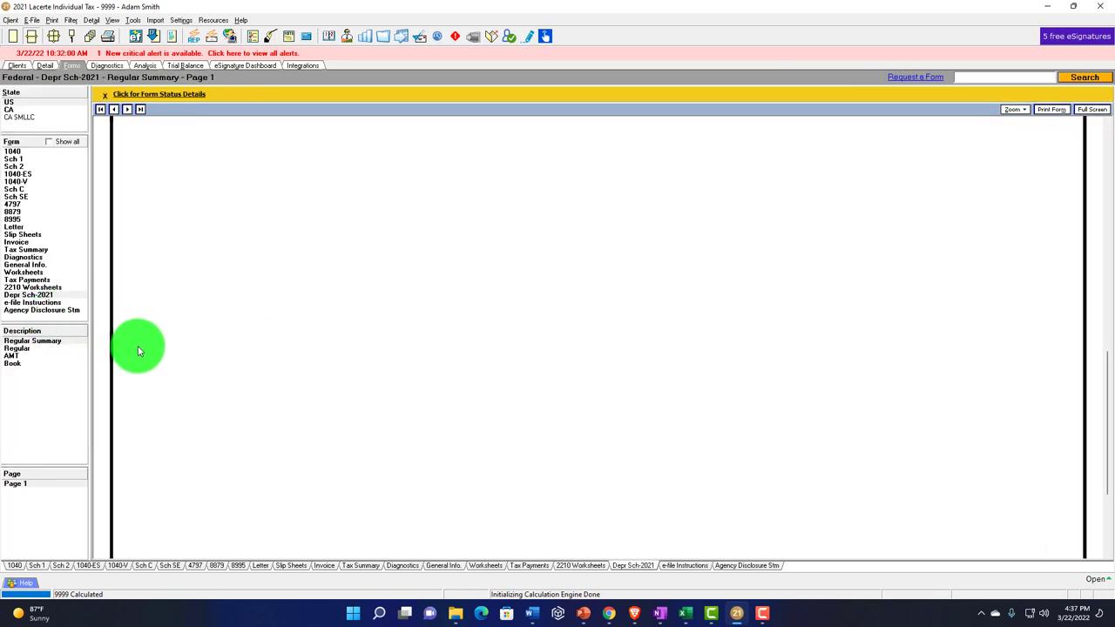
{"action": "left_click", "coordinate": [48, 349]}
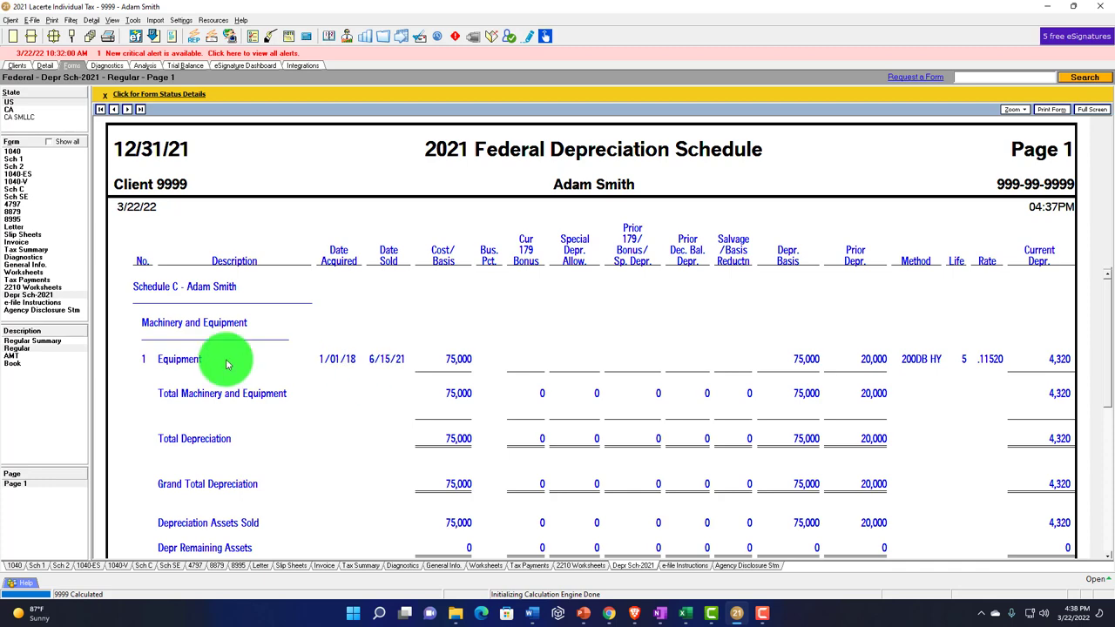
{"action": "left_click", "coordinate": [14, 363]}
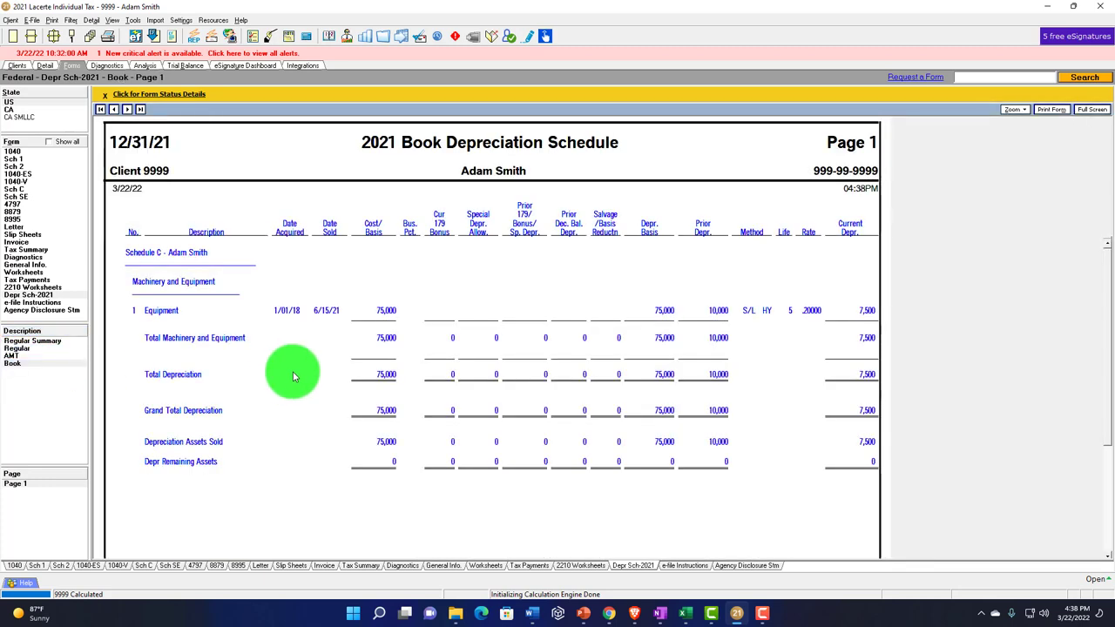